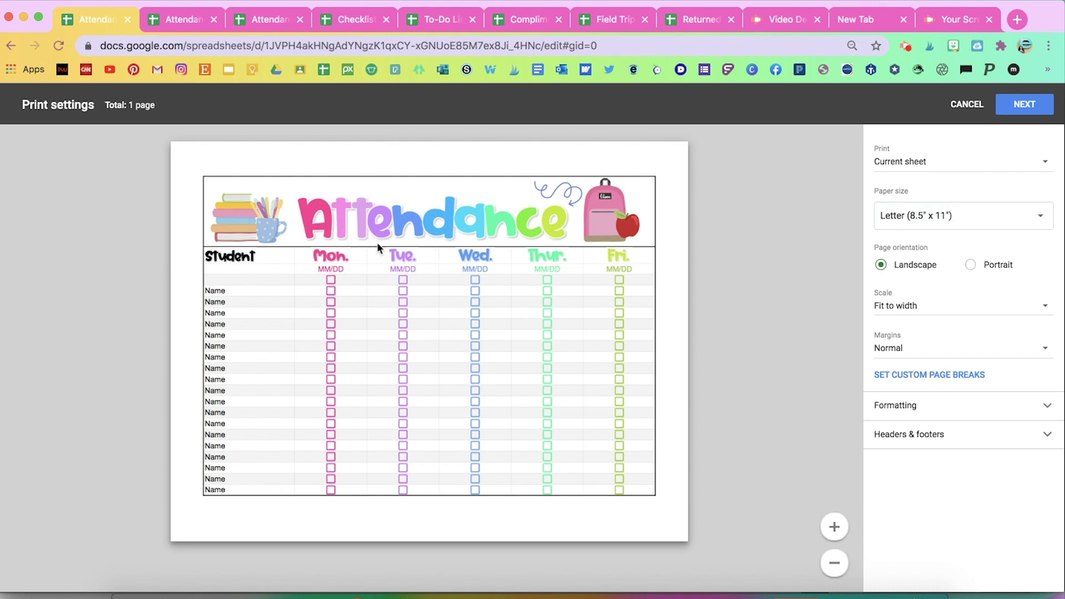
Leave the print preview and enter "Name" in cell A4 of the Week 1 attendance sheet
left_click(969, 106)
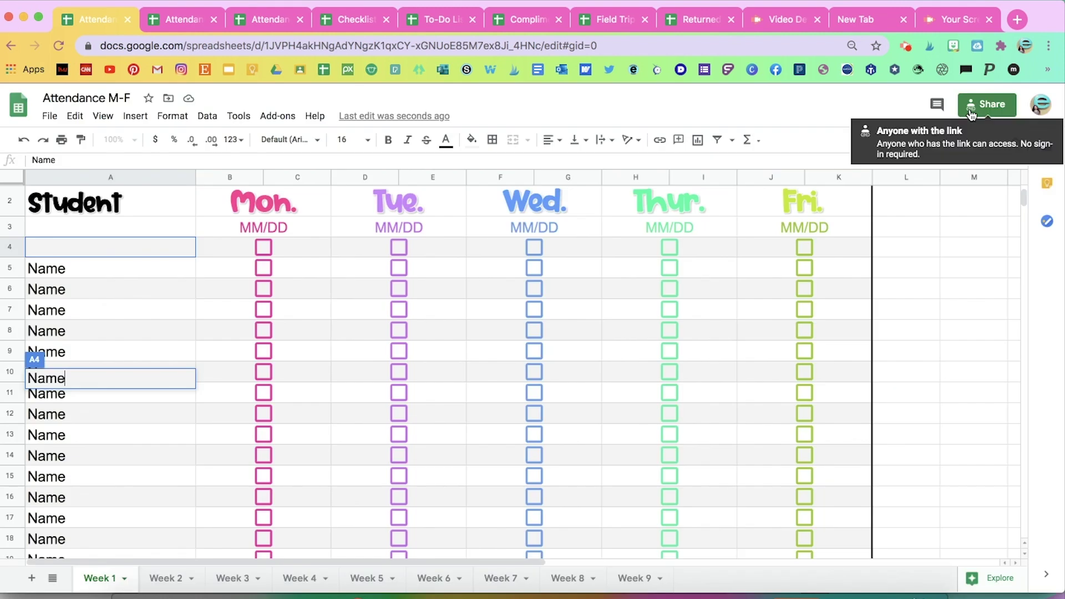
scroll(289, 261, "up", 1)
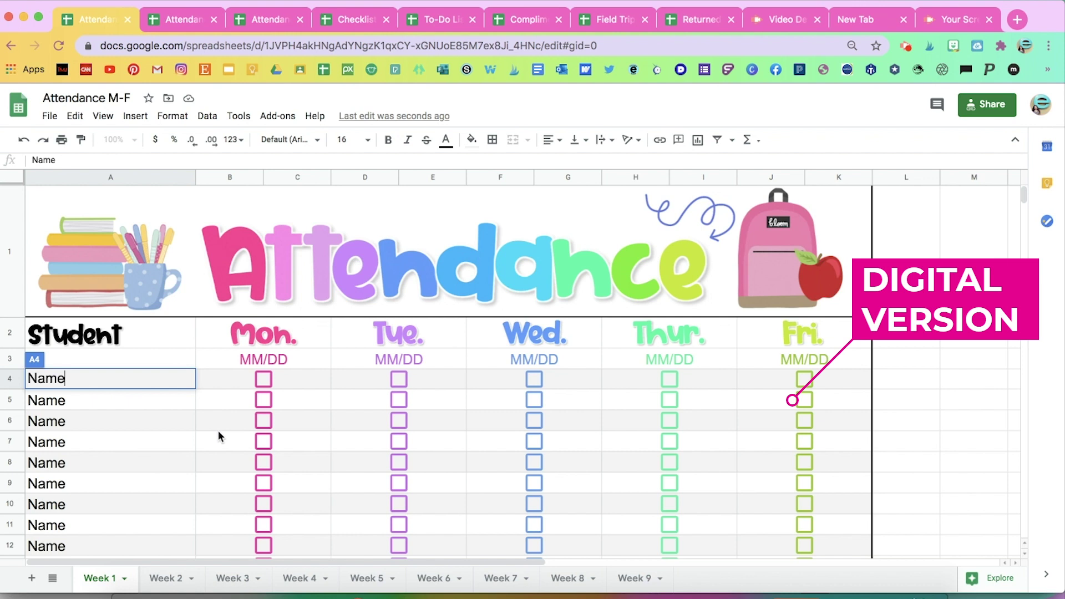
scroll(218, 431, "down", 1)
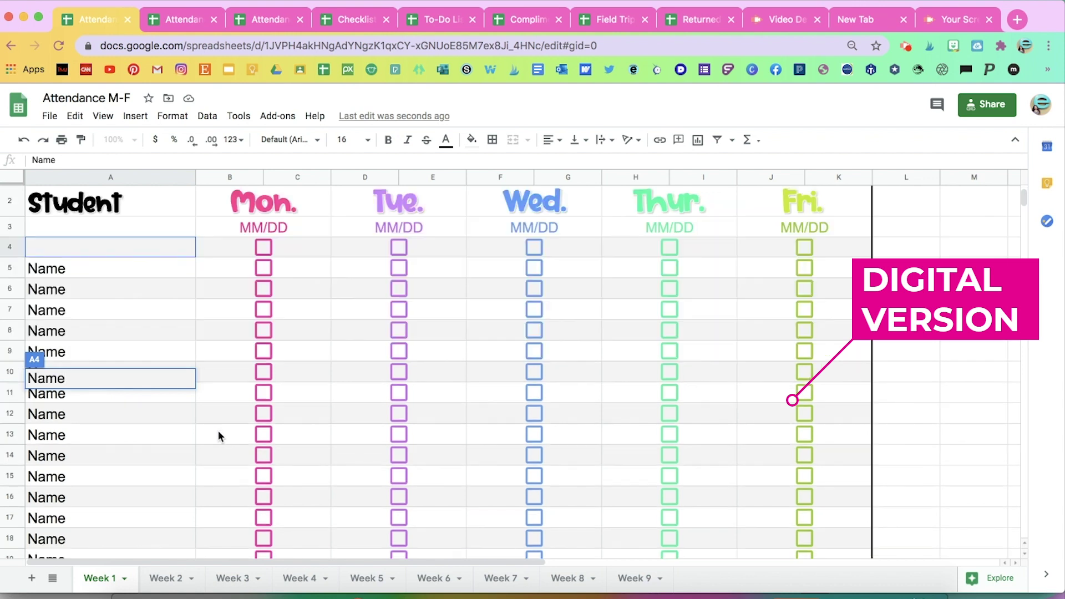
left_click(158, 249)
type("Name")
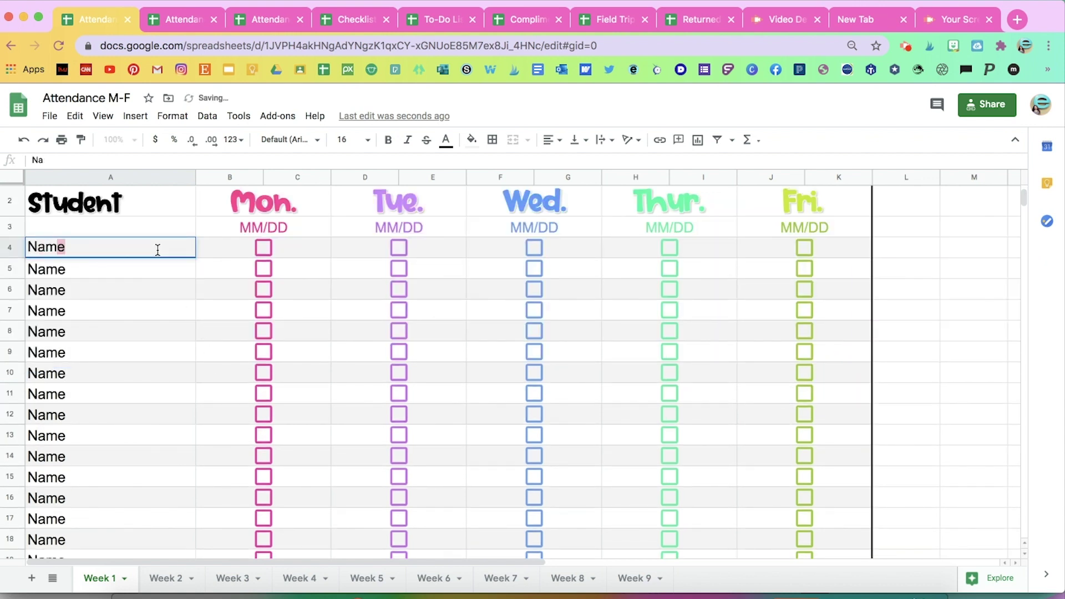
left_click(105, 314)
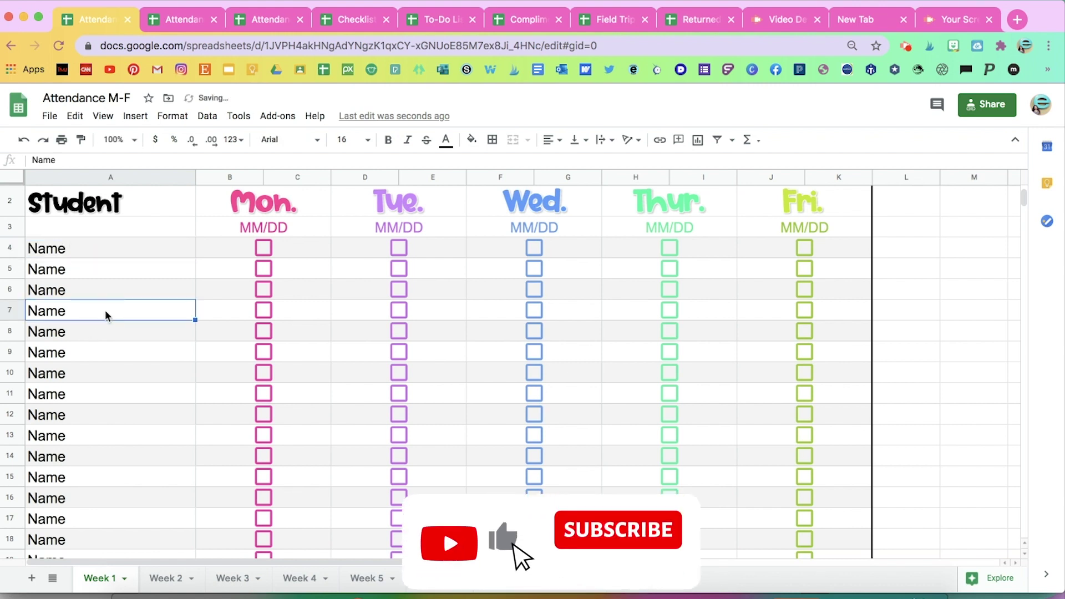
Tick the Monday checkboxes for the first three students, and clear them again
left_click(266, 246)
left_click(264, 269)
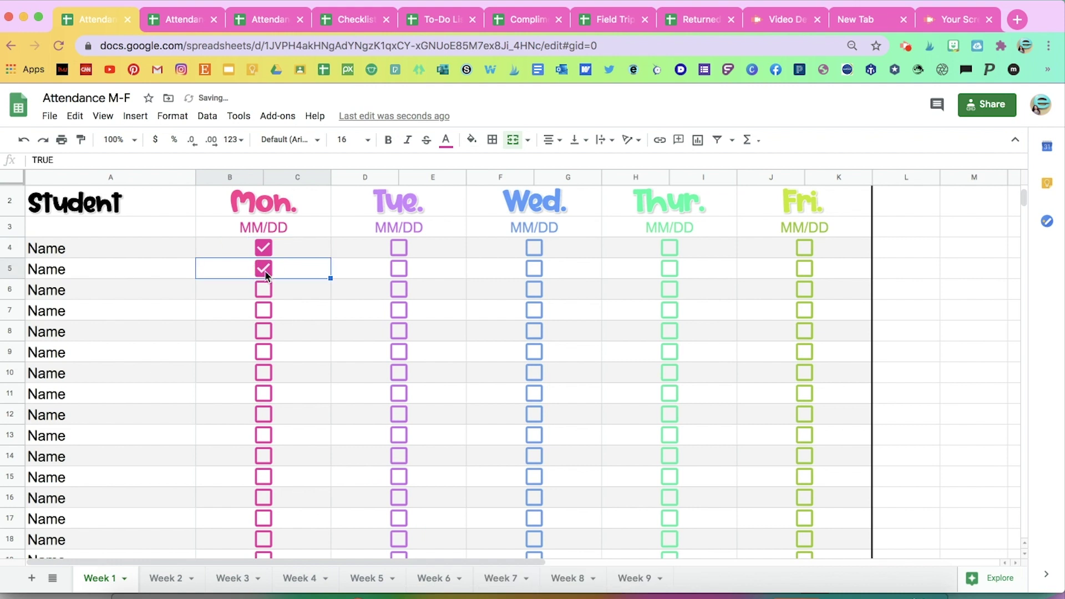
left_click(264, 287)
left_click(268, 252)
left_click(268, 269)
left_click(268, 288)
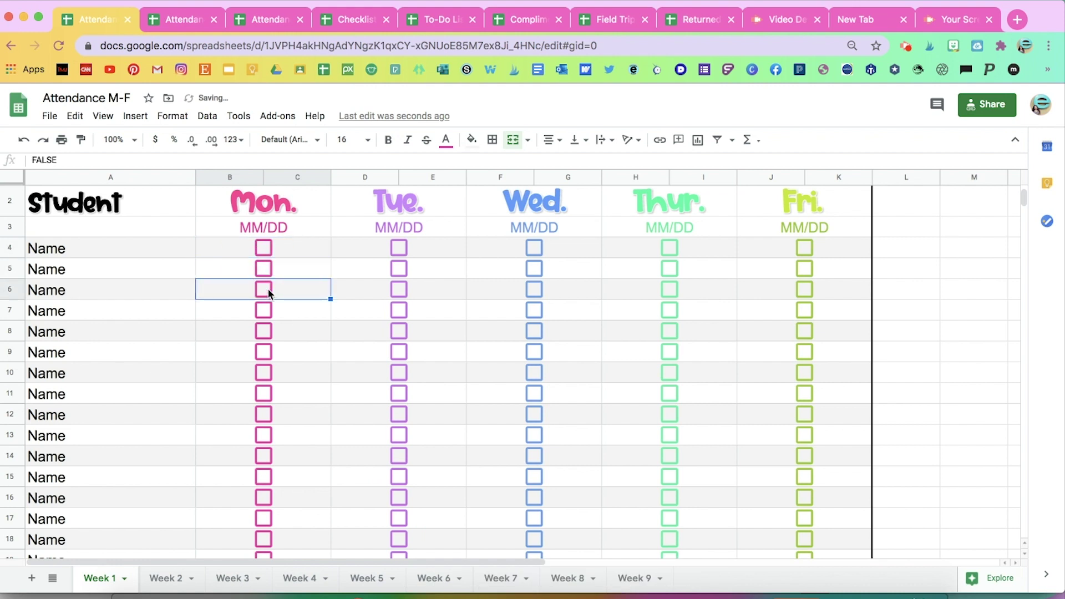
Examine the weekly attendance layout and the other open templates: both attendance variants, Checklist, To-Do List, Compliment, Field Trip Forms and Returned
left_click(289, 226)
scroll(272, 255, "up", 2)
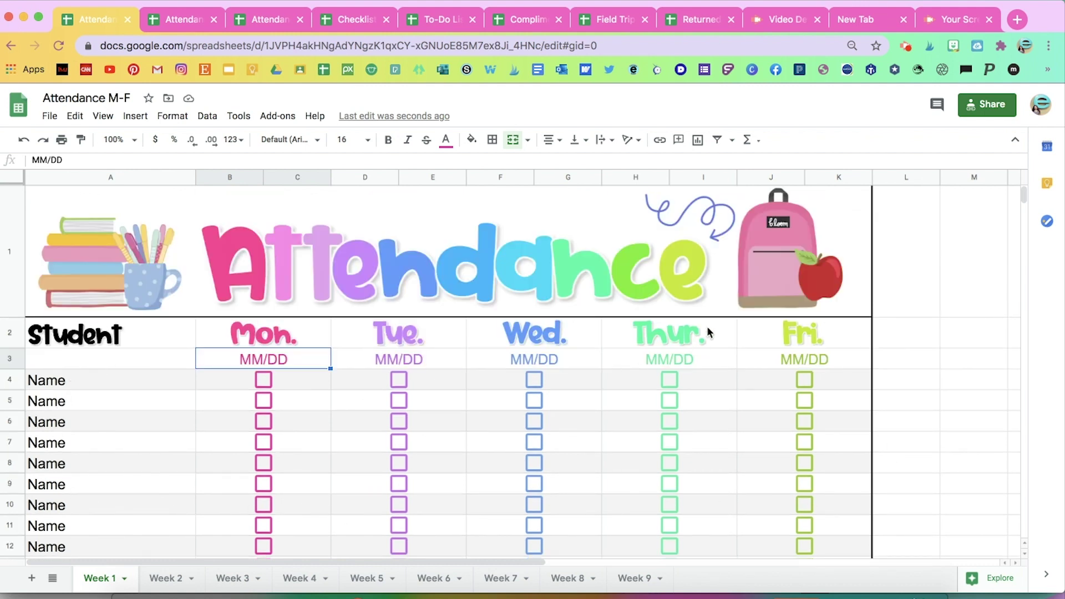
scroll(714, 306, "down", 3)
scroll(715, 306, "up", 3)
left_click(176, 17)
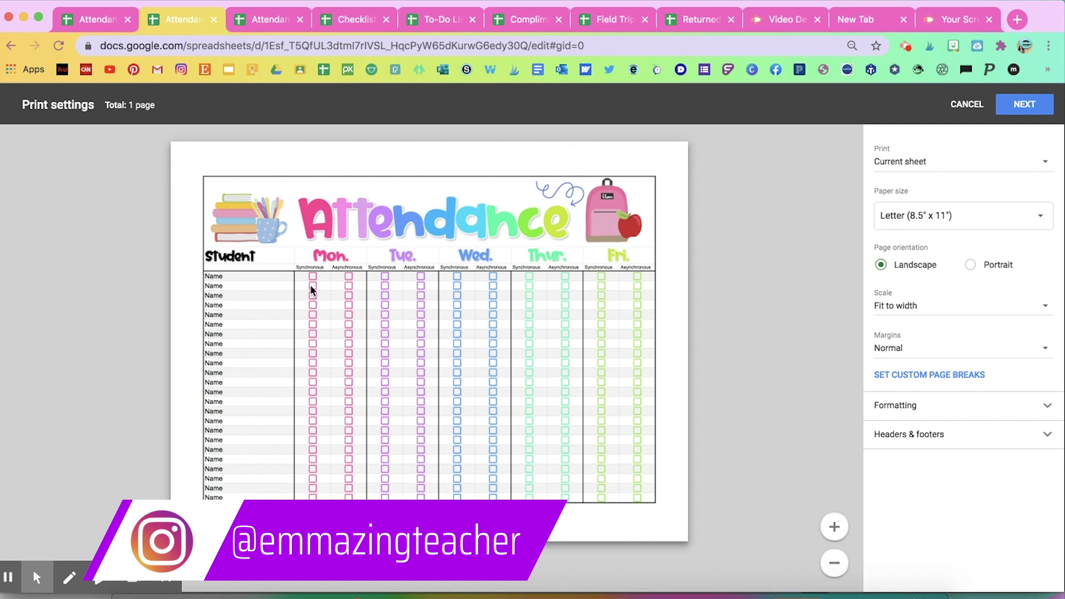
left_click(274, 20)
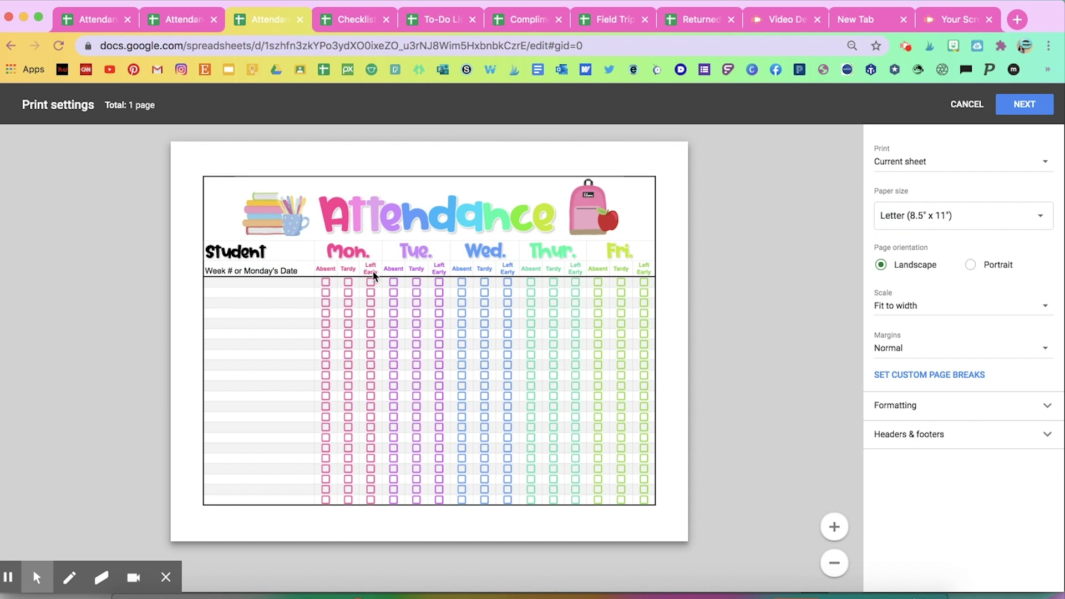
left_click(364, 20)
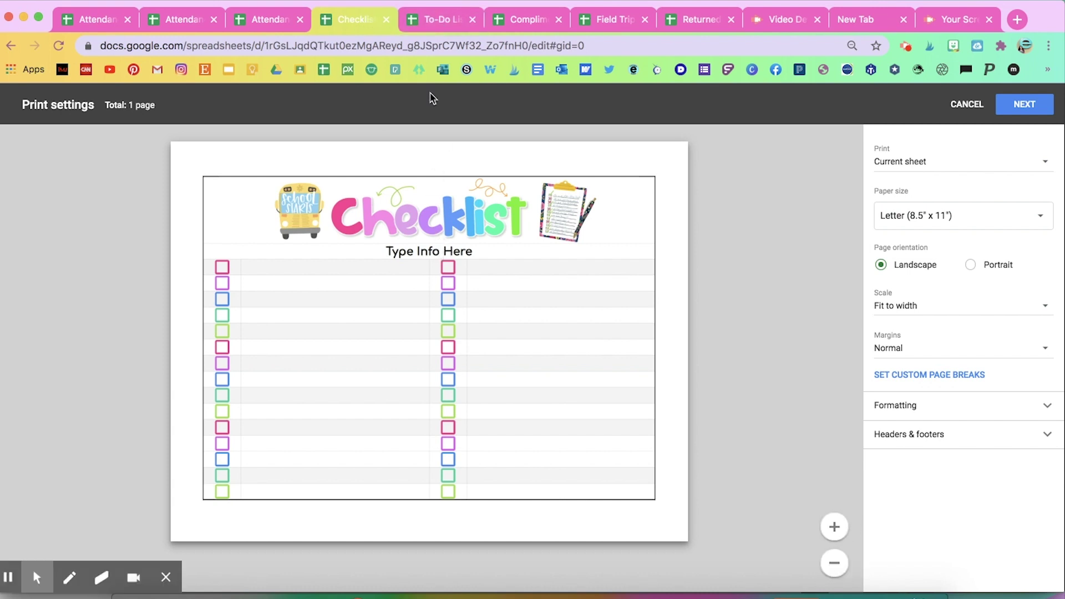
left_click(445, 26)
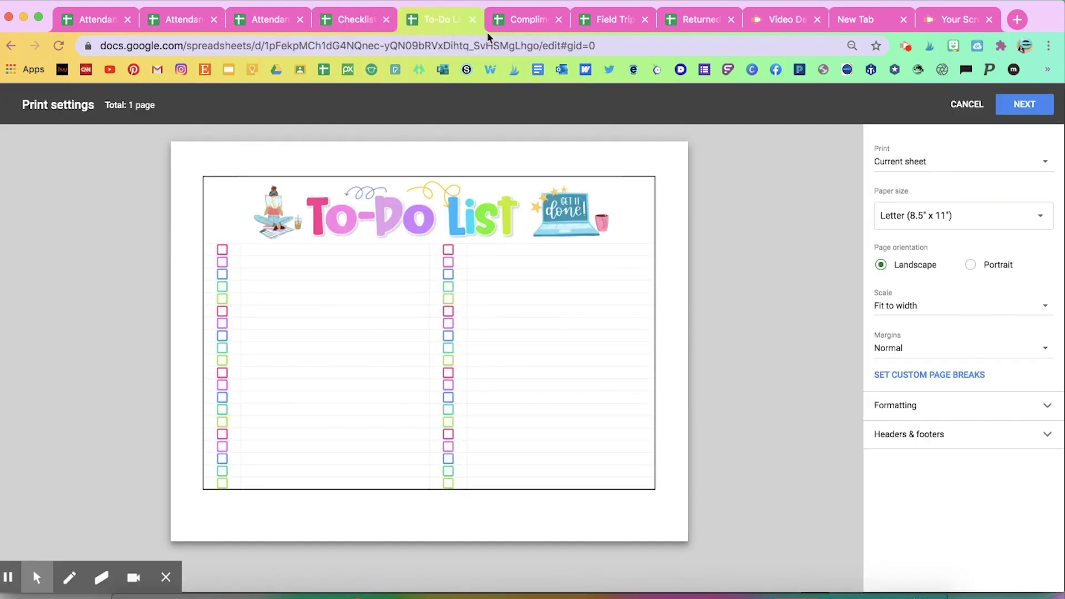
left_click(532, 19)
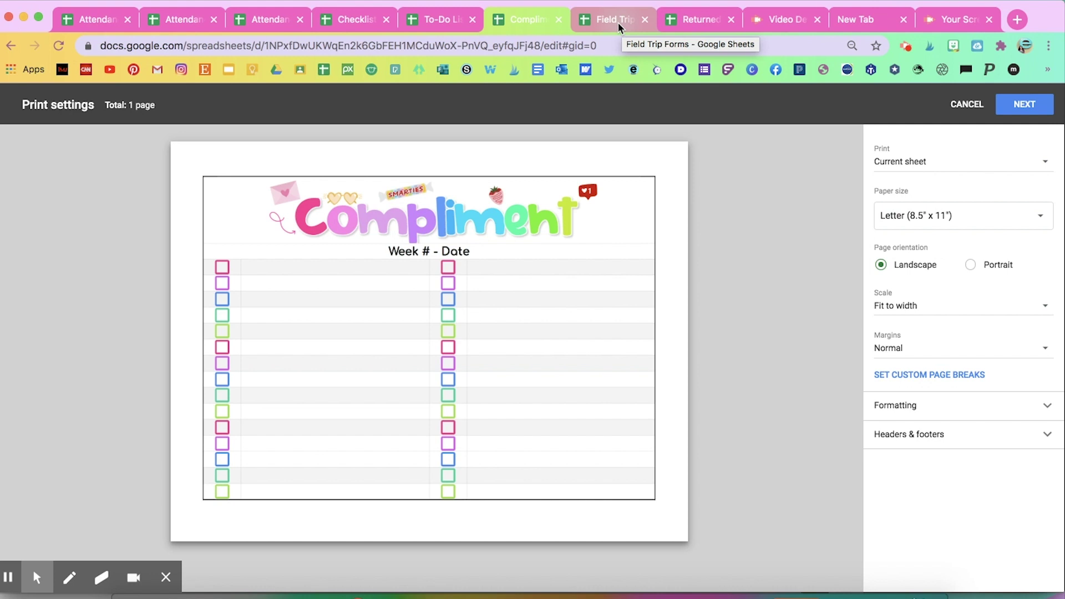
left_click(615, 18)
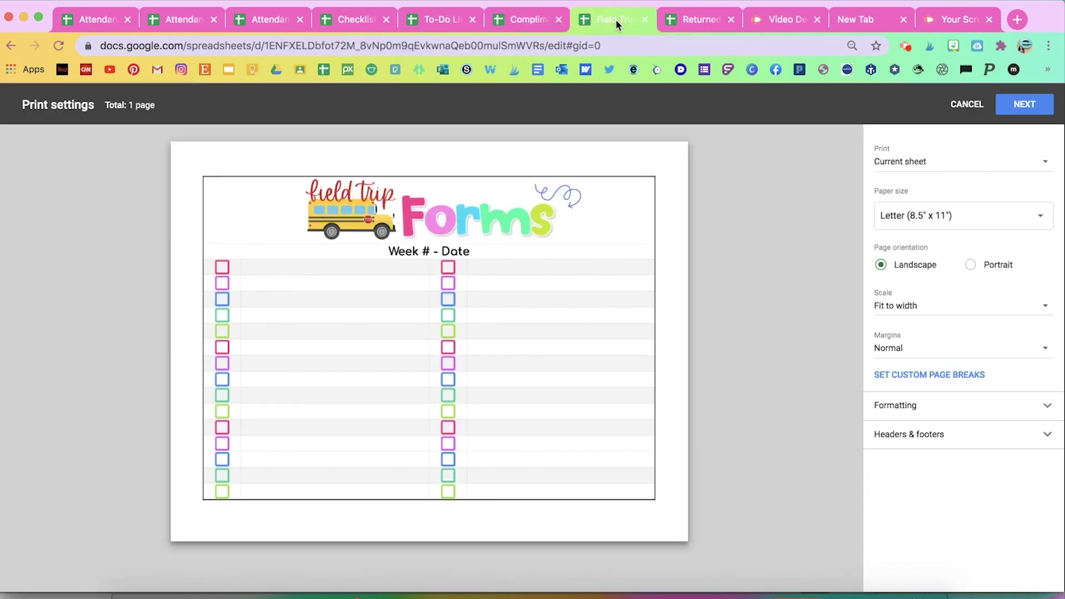
left_click(701, 16)
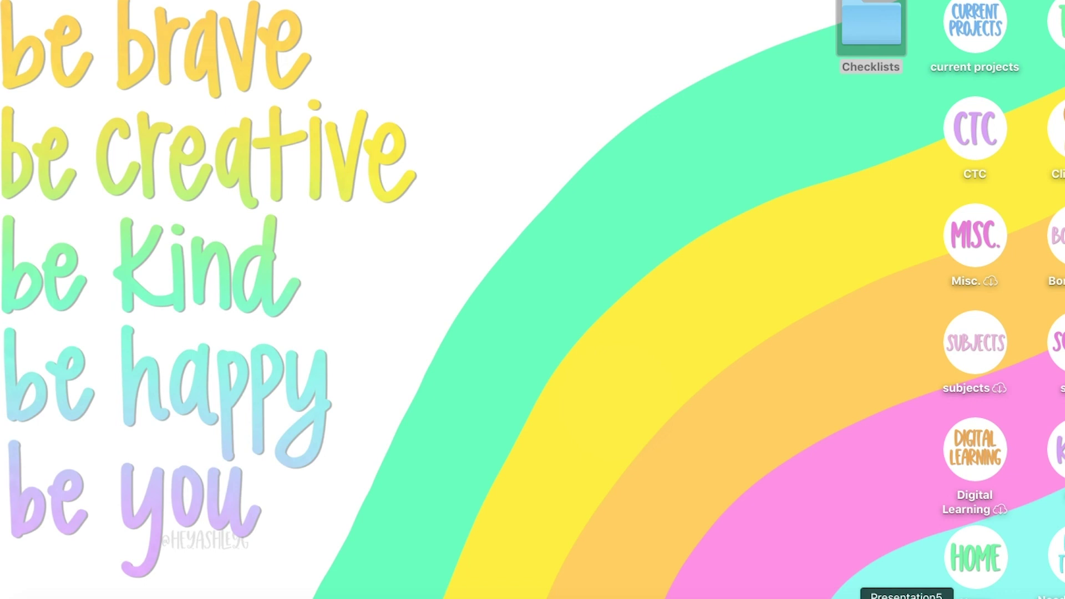
Switch to the PowerPoint presentation and delete the title and content placeholders from the slide
left_click(907, 598)
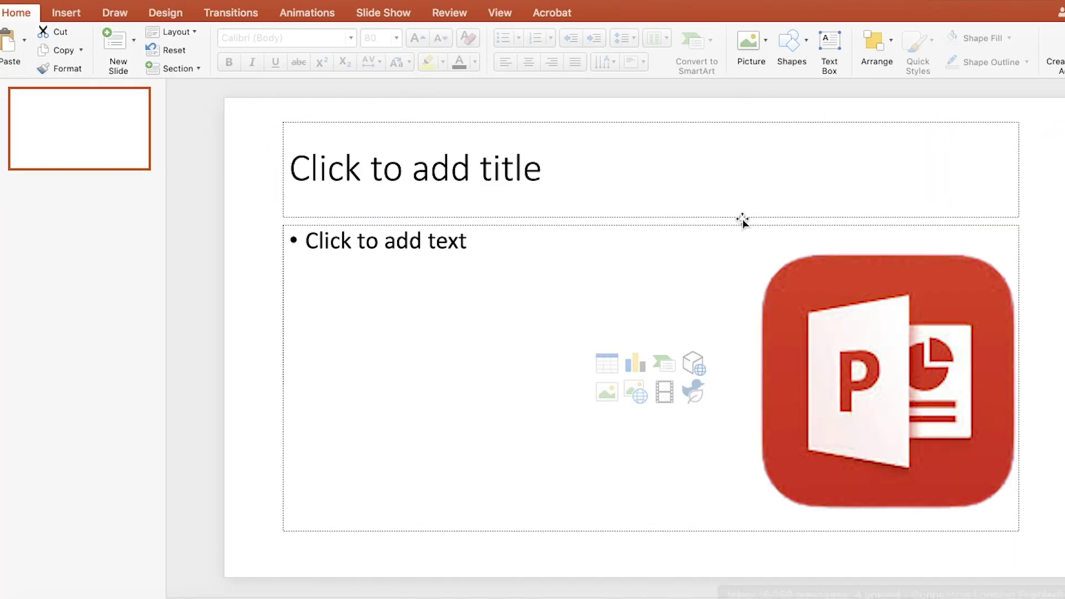
left_click(762, 122)
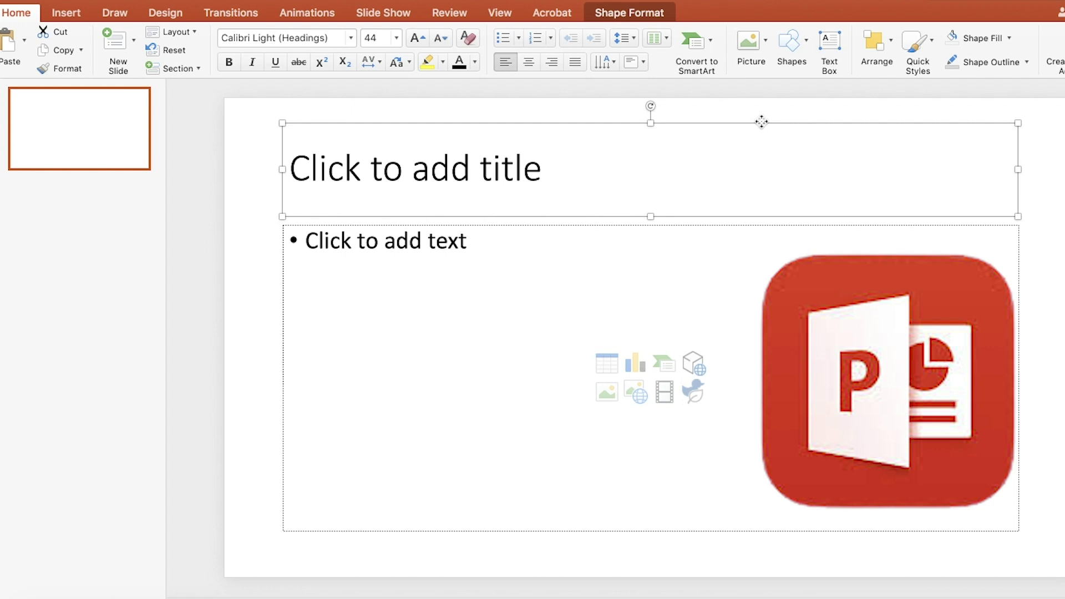
key("Delete")
left_click(762, 222)
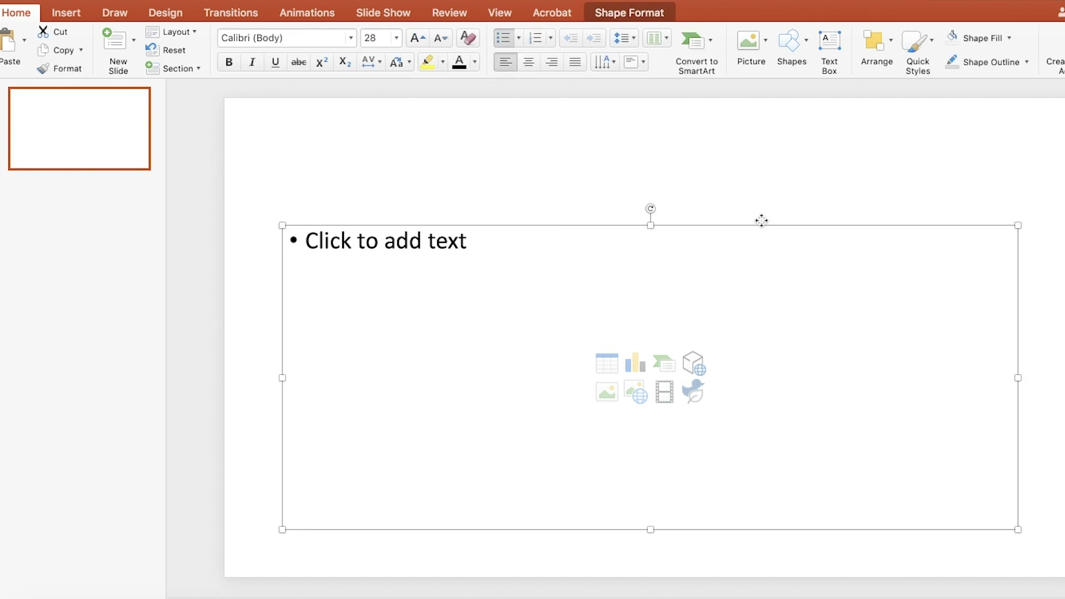
key("Delete")
Draw a wide rectangle about 10.9" by 2.1" across the upper middle of the blank slide
left_click(68, 13)
left_click(303, 51)
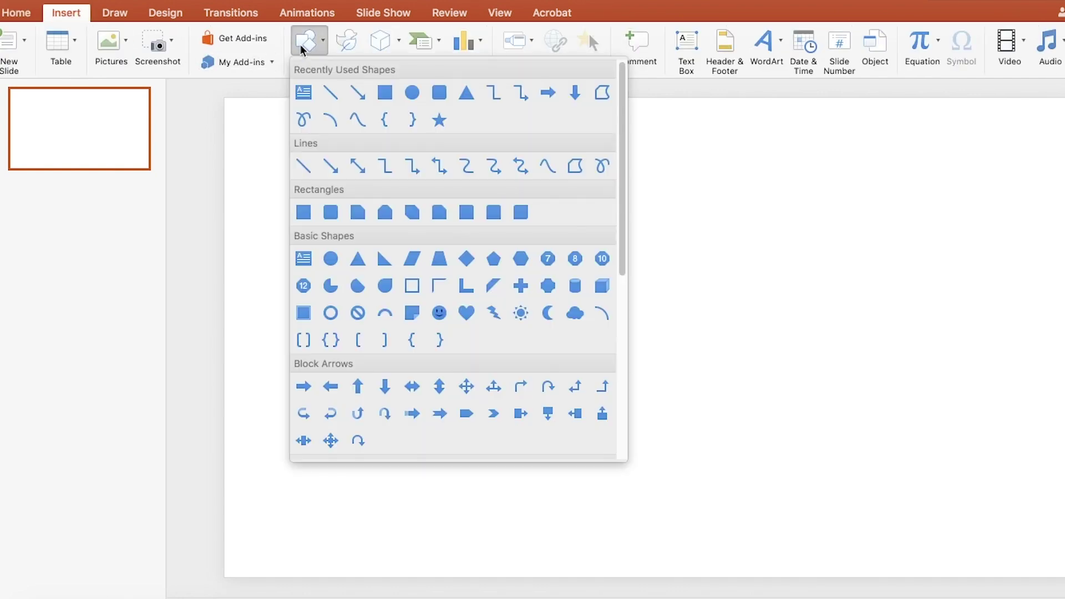
left_click(384, 94)
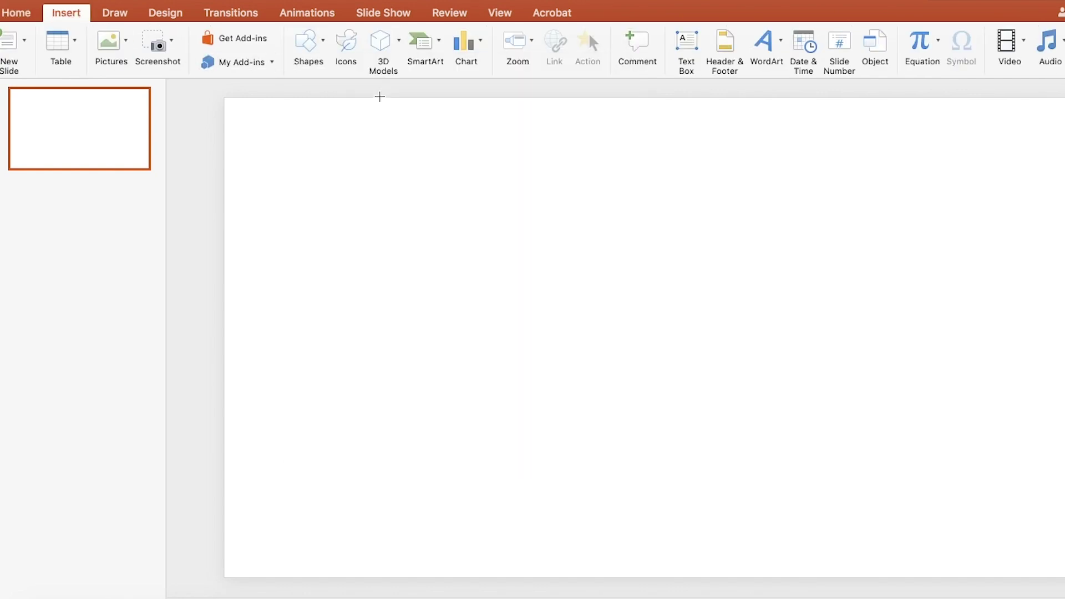
left_click_drag(307, 210, 1005, 346)
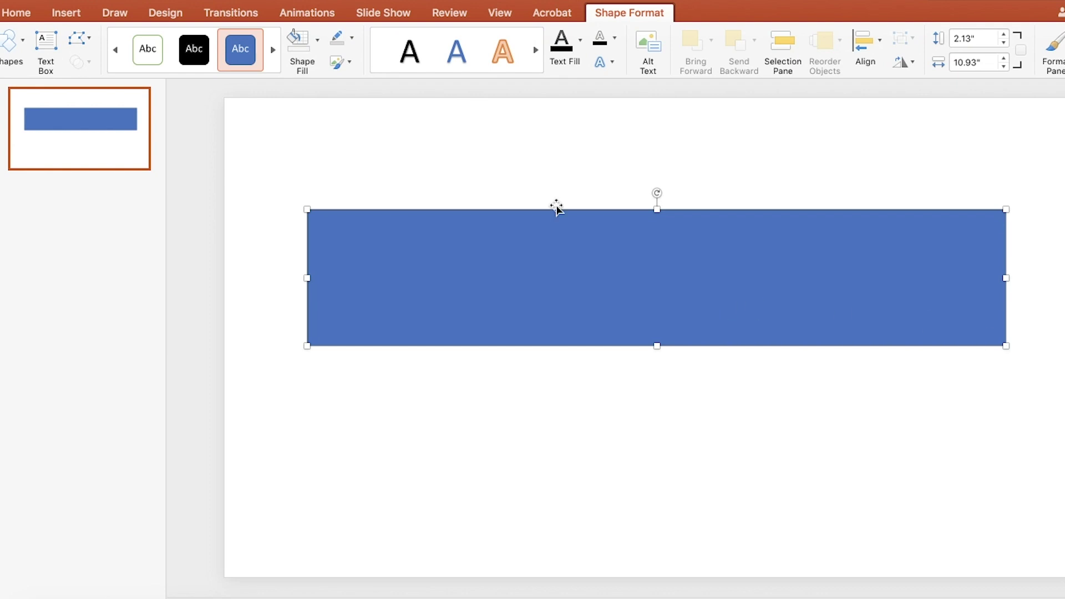
Remove the rectangle's fill and give it a light grey outline
left_click(317, 41)
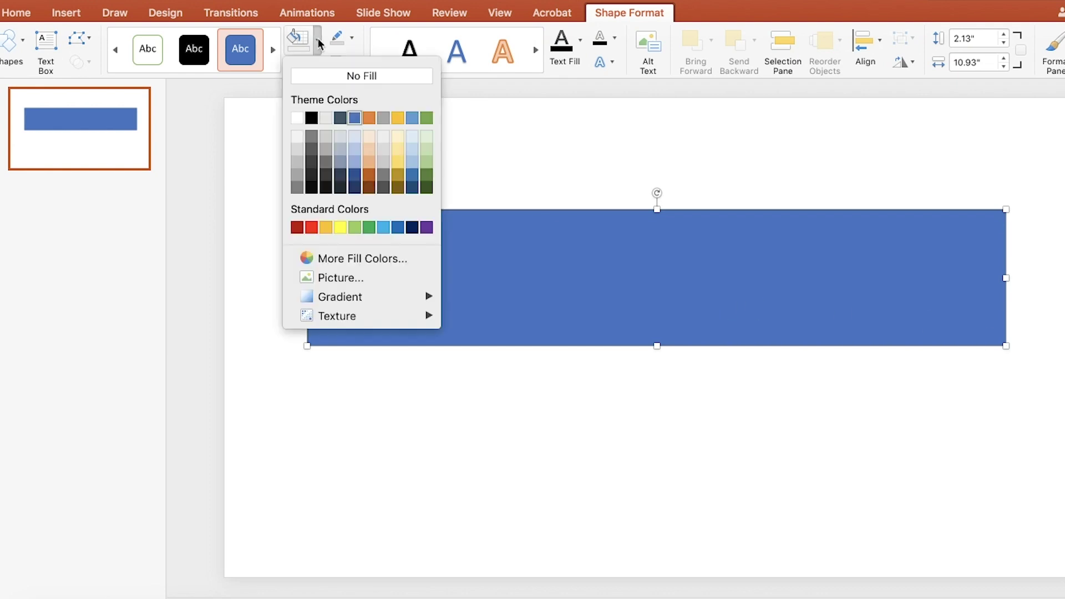
left_click(327, 74)
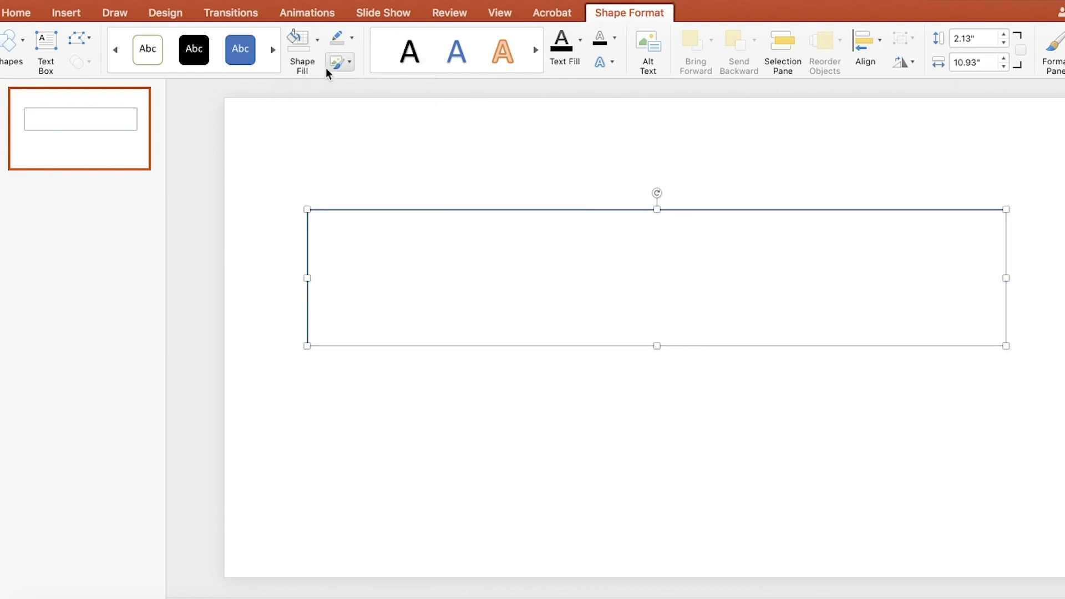
left_click(354, 40)
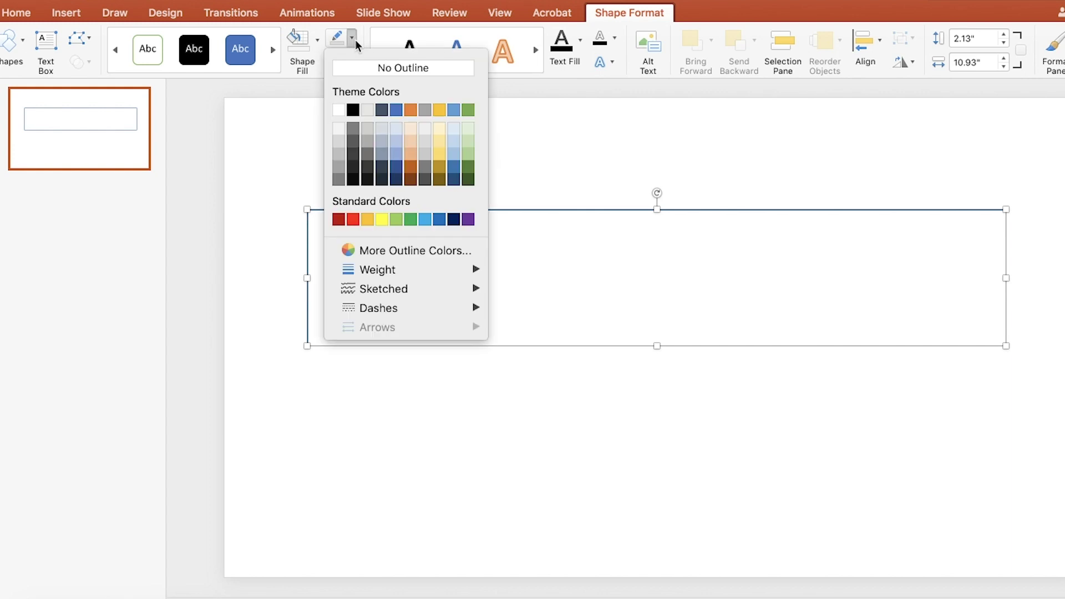
left_click(339, 142)
left_click(374, 181)
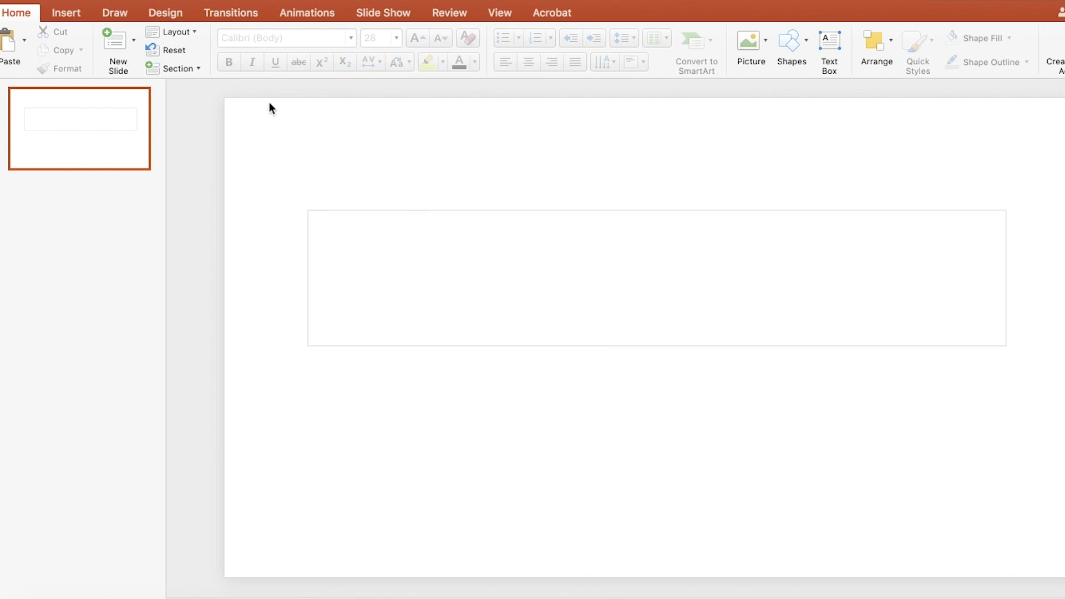
Add a text box spanning most of the rectangle's width with the text "Attendance"
left_click(60, 16)
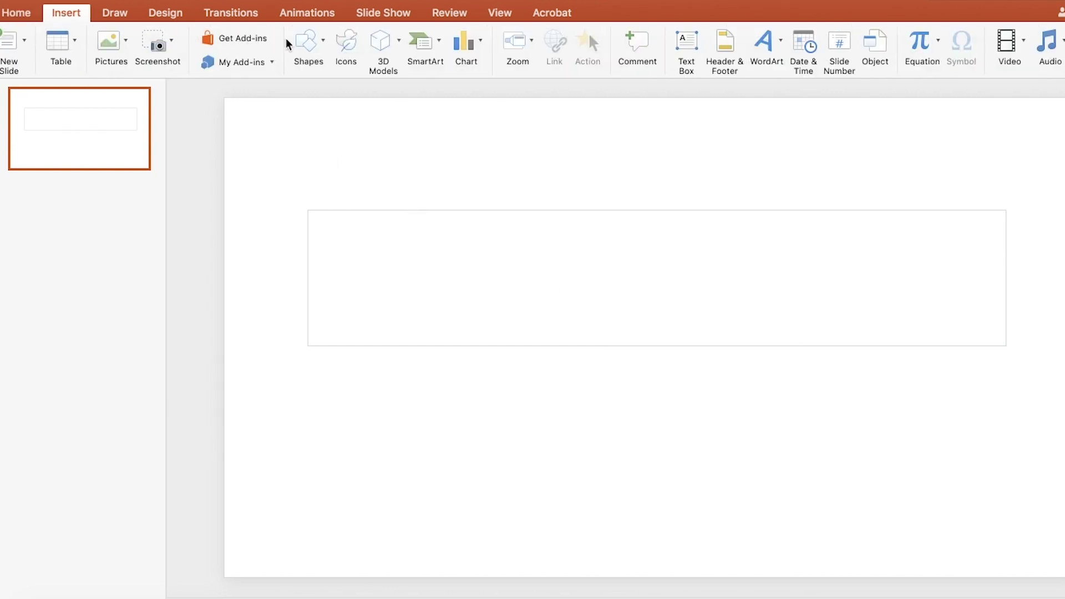
left_click(300, 45)
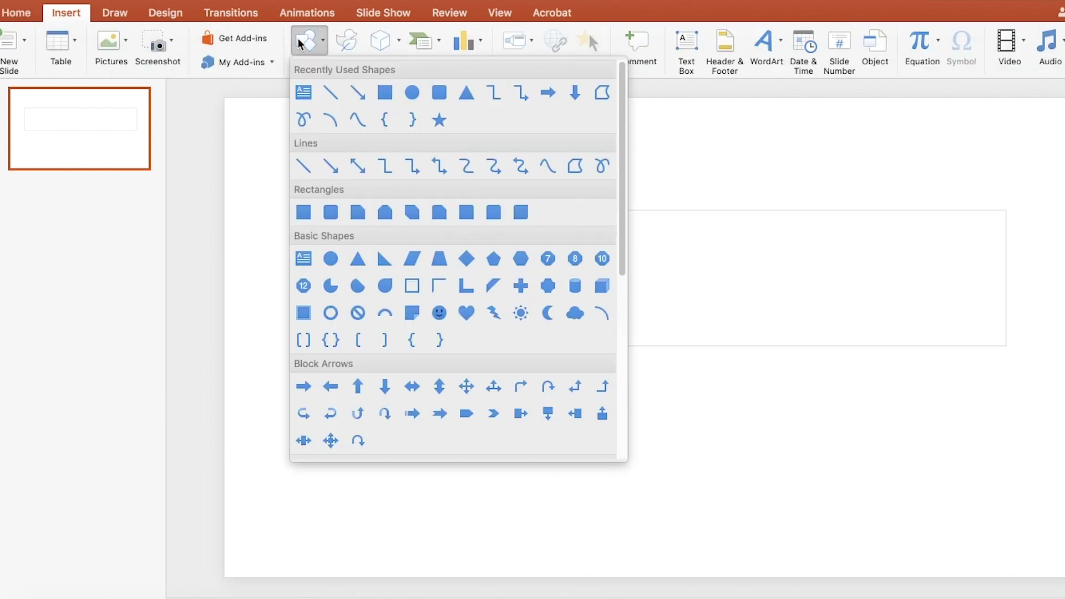
left_click(303, 91)
left_click_drag(339, 232, 984, 331)
type("Att")
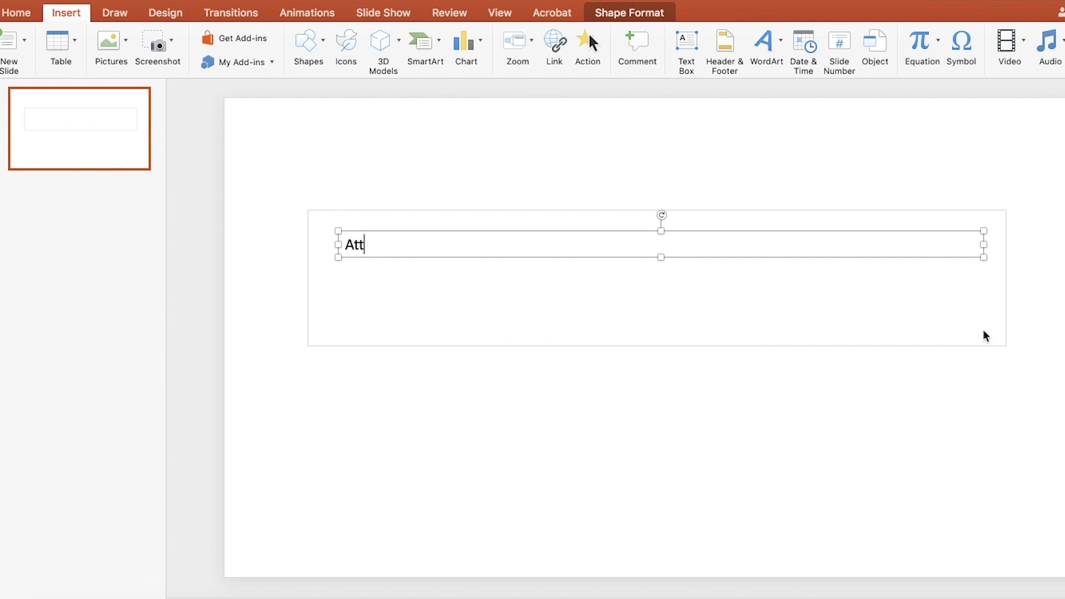
type("endance")
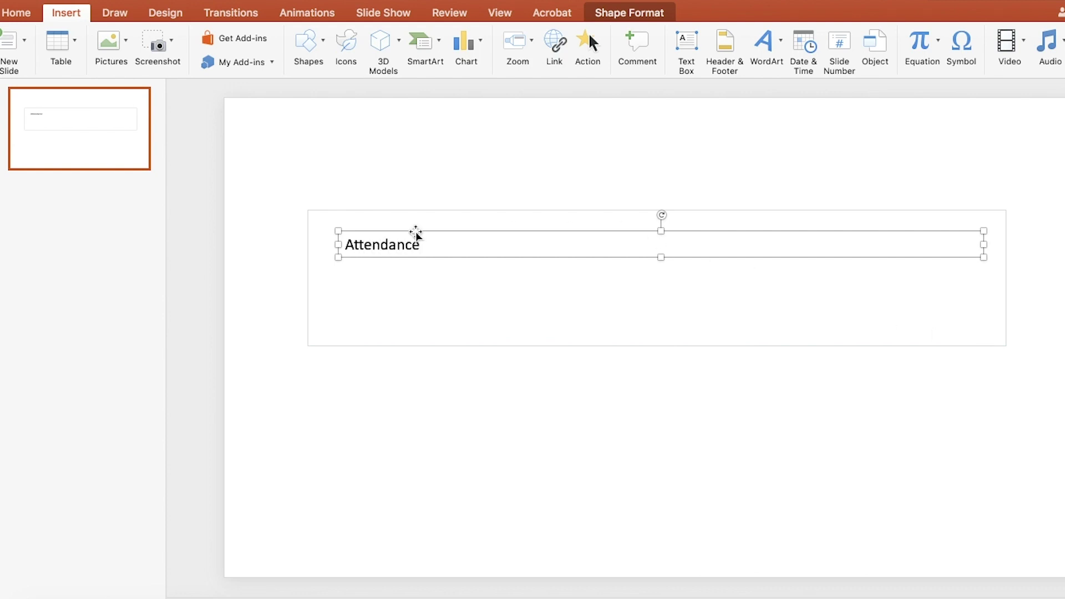
Centre the word "Attendance" within its text box
double_click(415, 245)
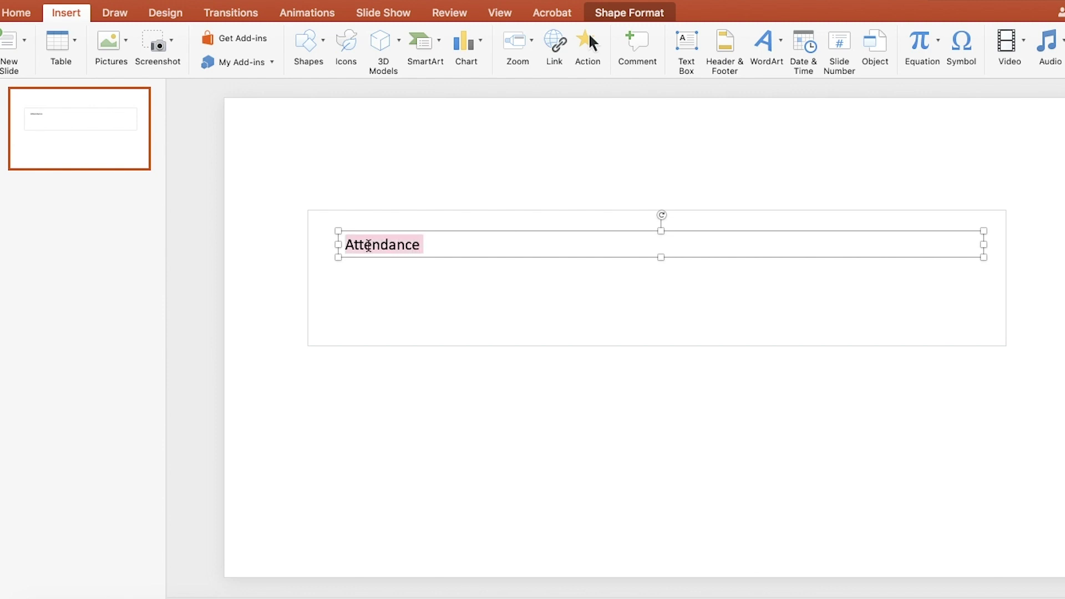
left_click(14, 22)
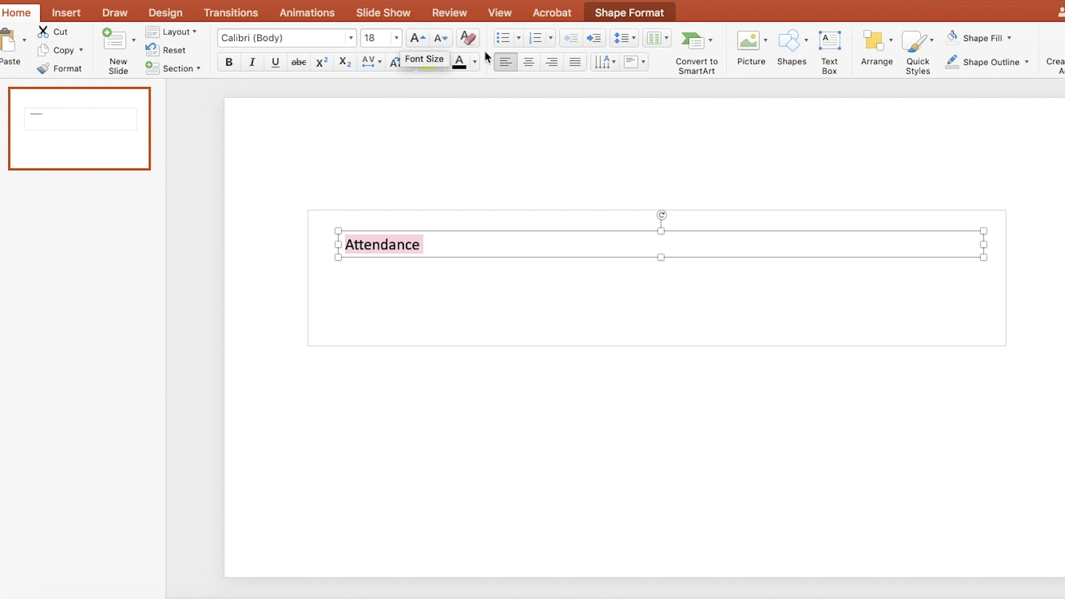
left_click(530, 63)
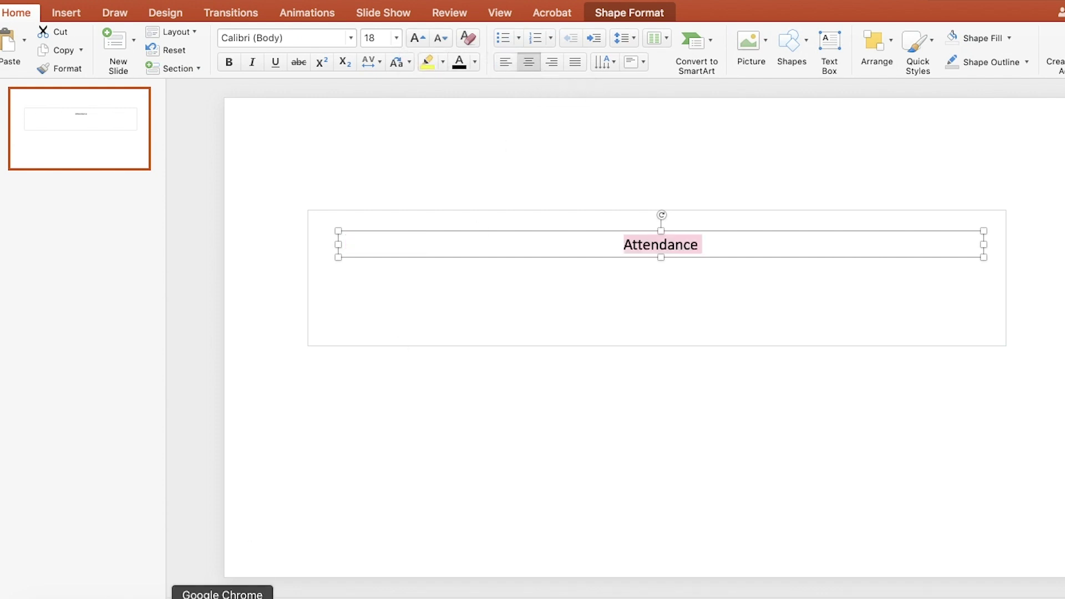
Switch to wordmark.it in Google Chrome and enter "Attendance" as the word to preview in the installed fonts
left_click(222, 594)
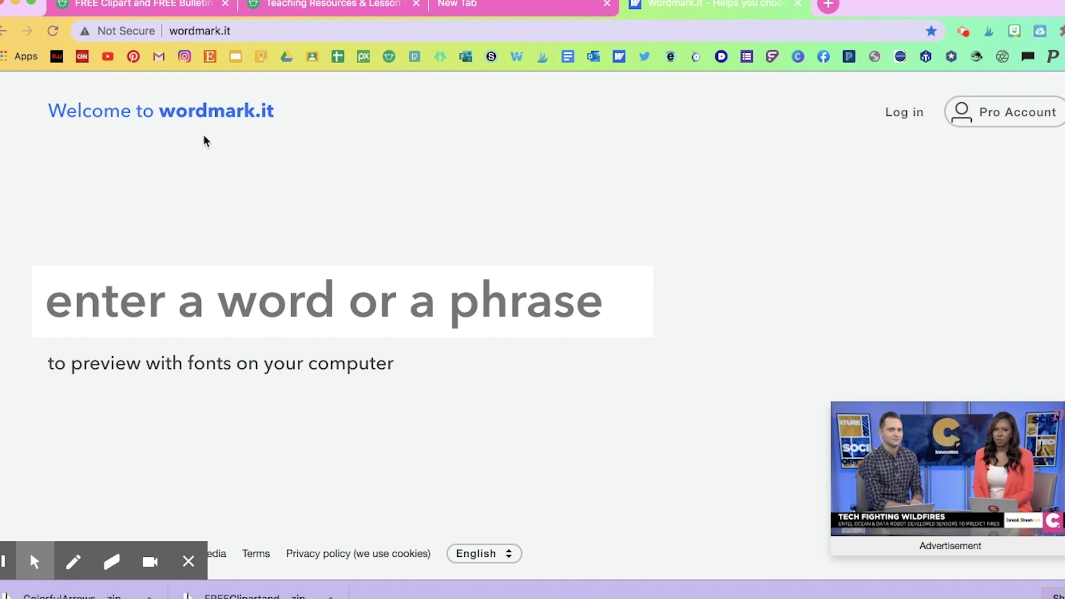
left_click(238, 314)
type("Attea")
key("BackSpace")
type("nc")
key("BackSpace")
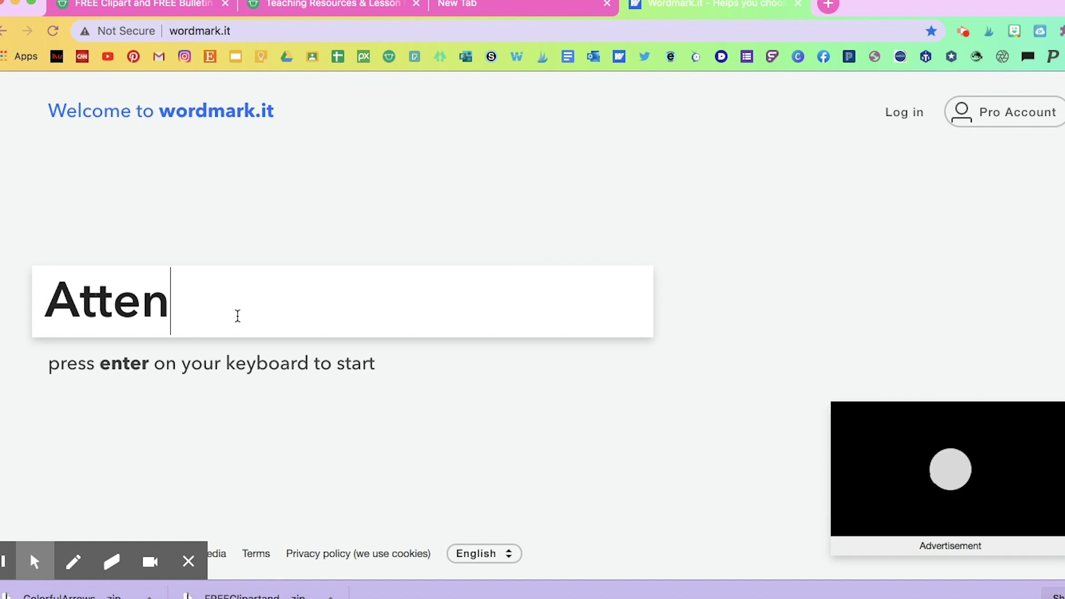
type("dance")
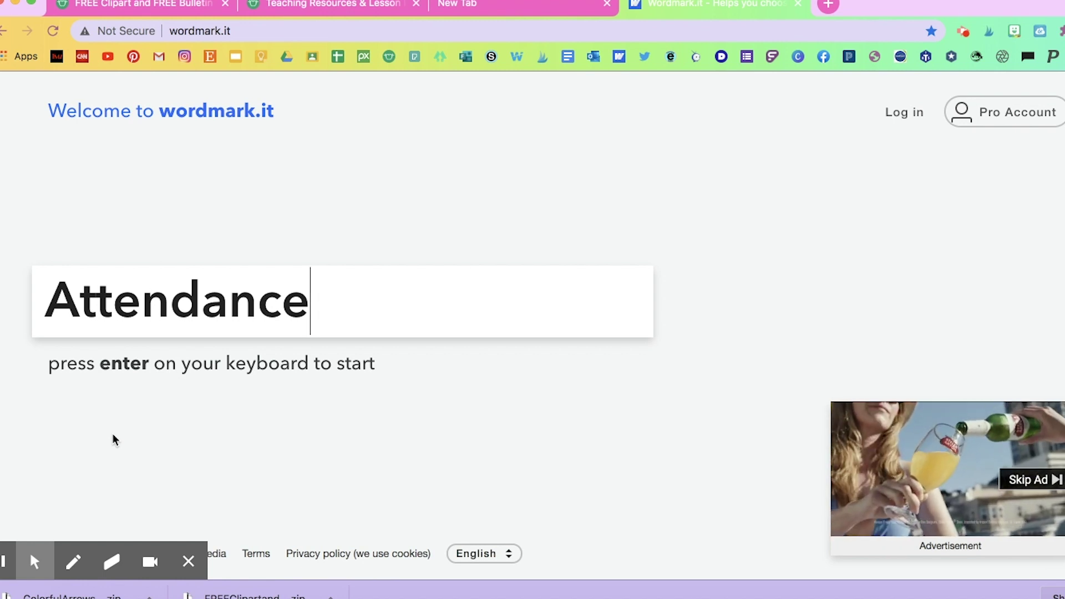
Generate the "Attendance" previews in the installed fonts and examine the AG fonts for suitable header lettering
key("Return")
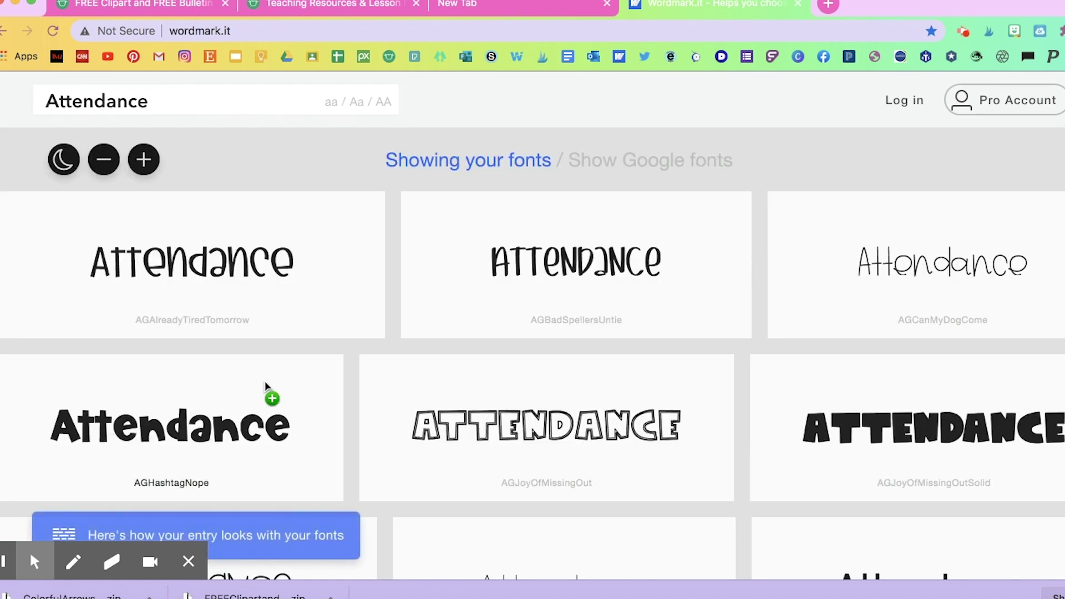
scroll(457, 443, "down", 5)
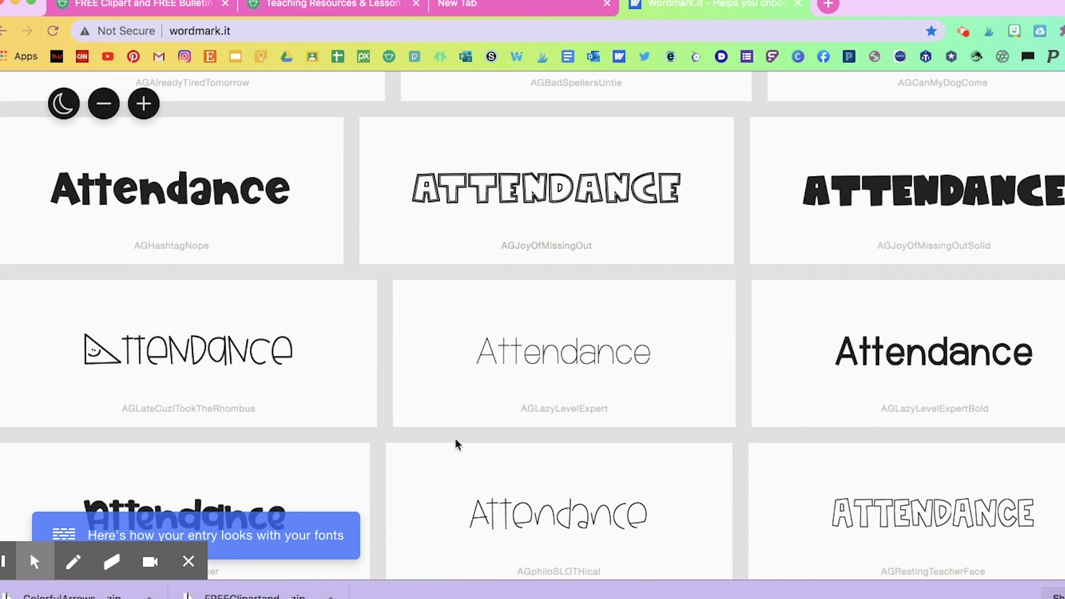
scroll(457, 445, "down", 3)
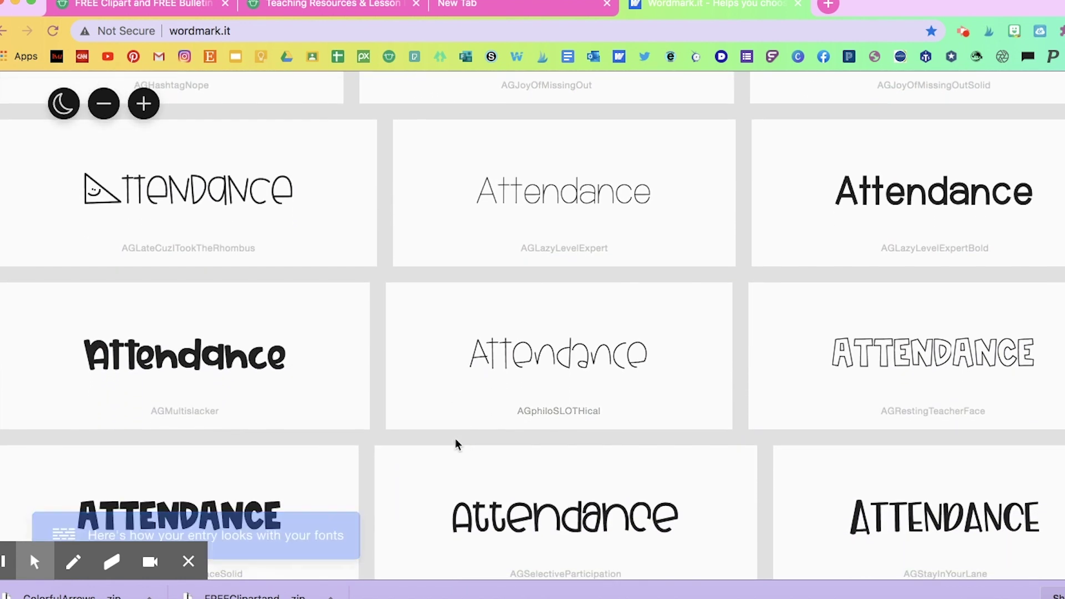
scroll(457, 444, "down", 2)
scroll(456, 444, "down", 4)
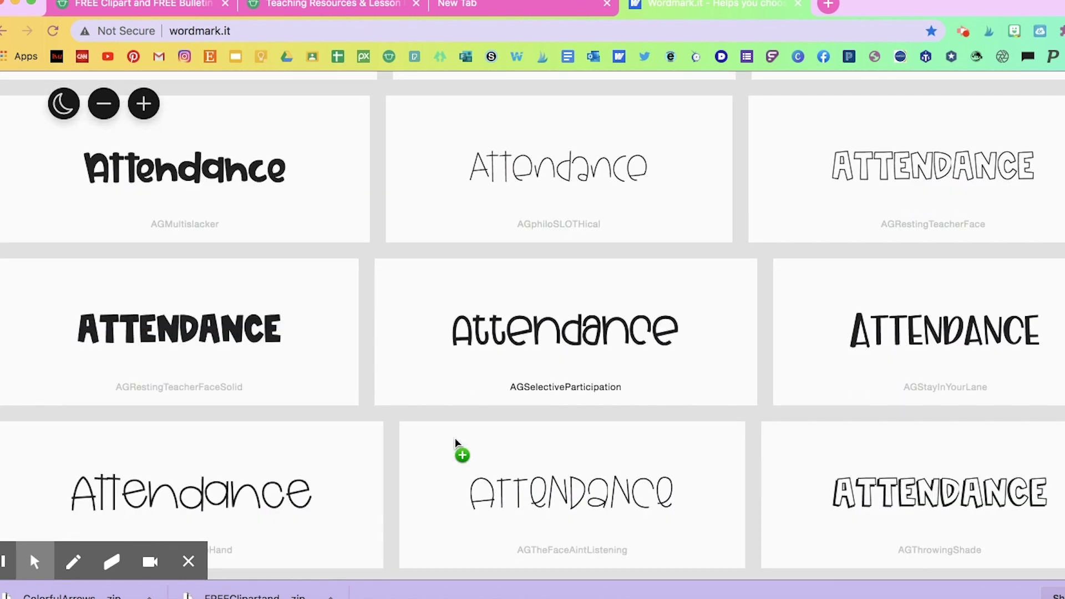
scroll(456, 443, "down", 3)
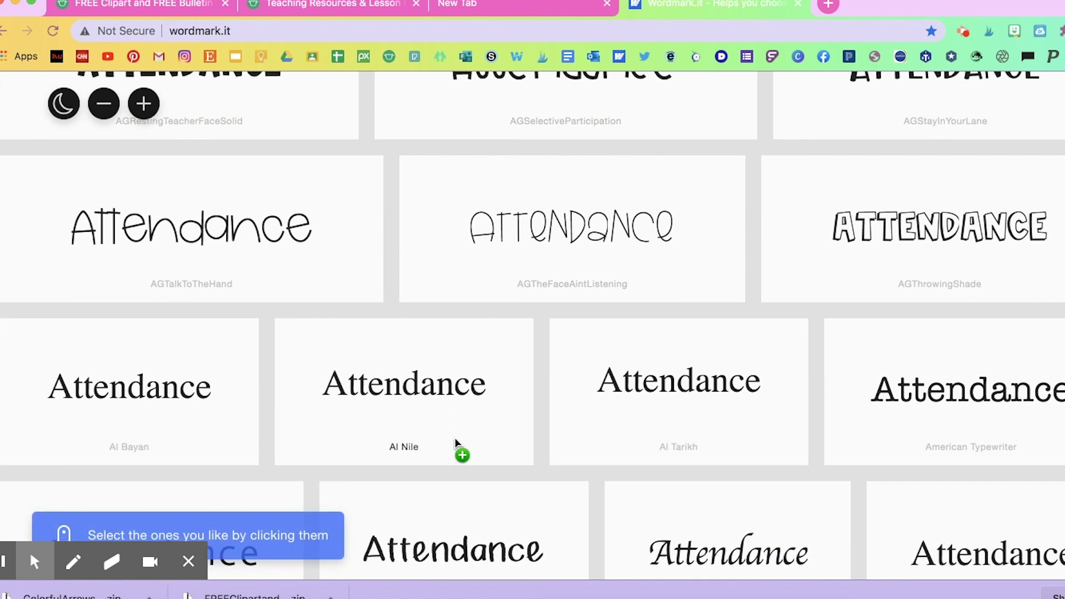
scroll(456, 443, "up", 3)
scroll(456, 444, "up", 2)
scroll(456, 444, "down", 1)
scroll(456, 444, "up", 1)
scroll(456, 444, "down", 1)
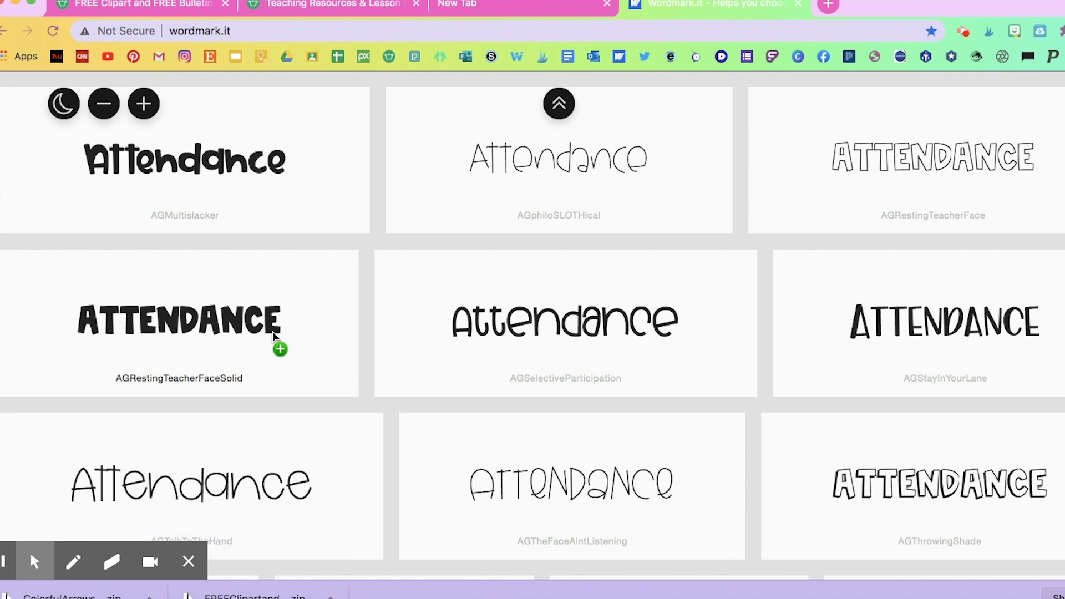
Select AGRestingTeacherFaceSolid and AGStayInYourLane as candidate fonts for the header
scroll(276, 340, "down", 2)
left_click(250, 210)
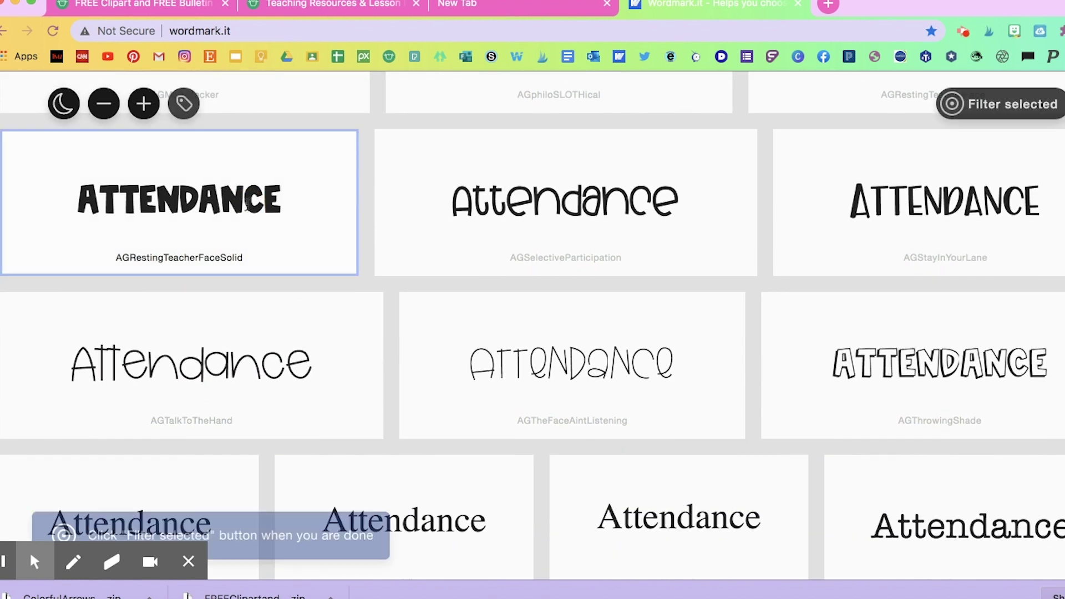
left_click(898, 212)
Add Carton Six to the candidate fonts and filter the previews to the selected fonts only
scroll(899, 213, "down", 10)
scroll(897, 213, "down", 5)
scroll(897, 213, "down", 1)
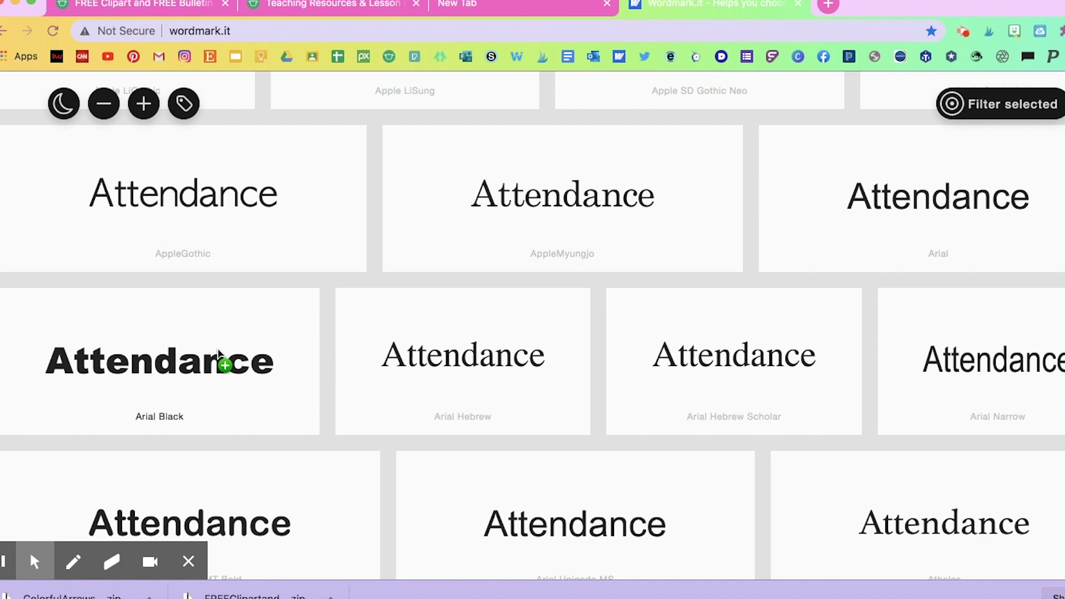
scroll(219, 351, "down", 15)
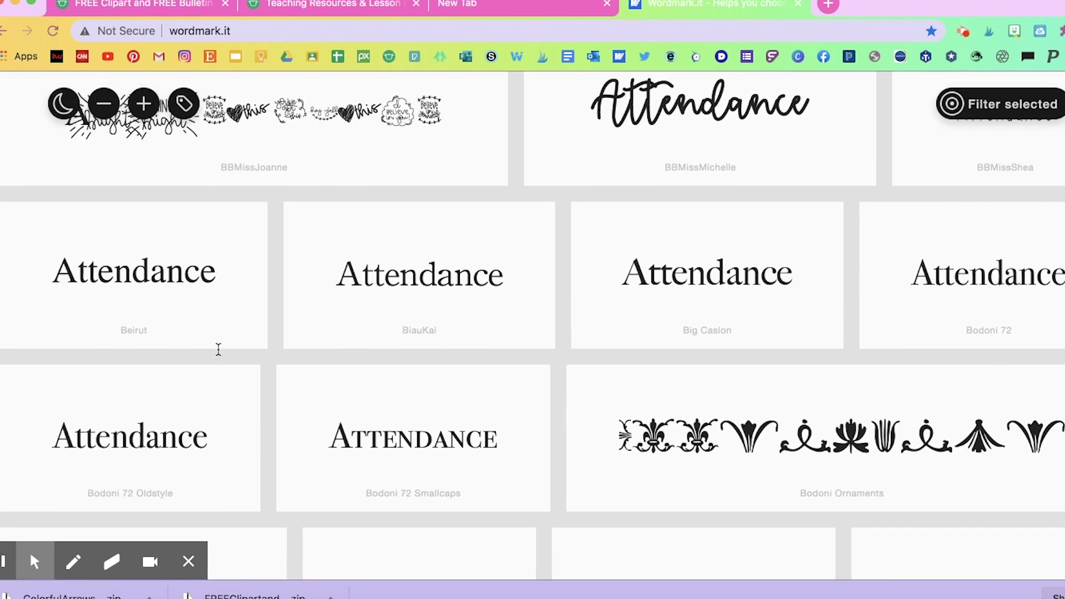
scroll(218, 351, "up", 2)
scroll(218, 353, "up", 1)
scroll(219, 352, "down", 3)
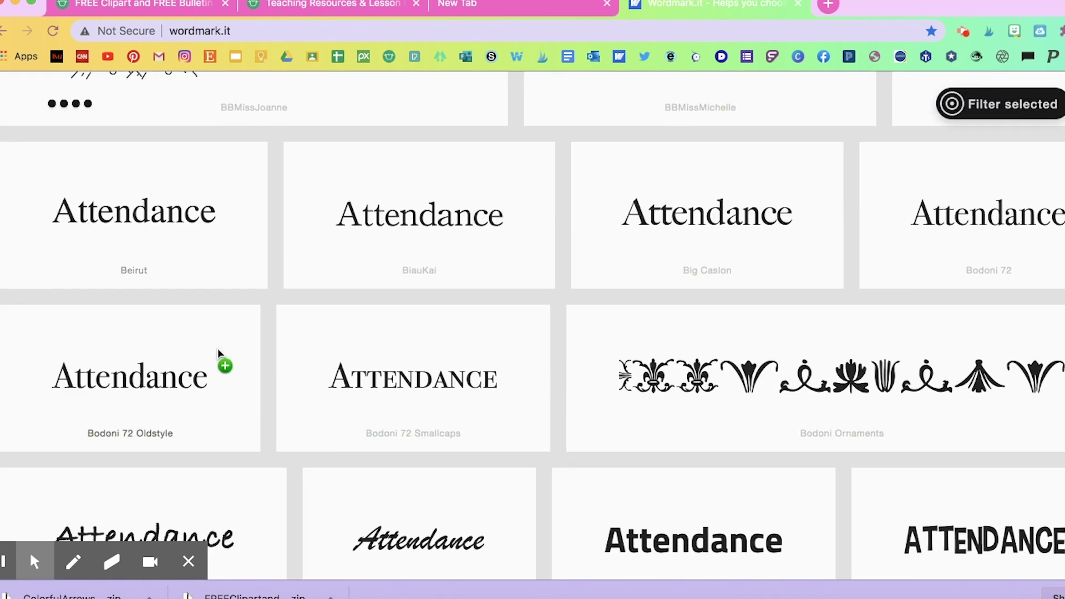
scroll(218, 351, "down", 12)
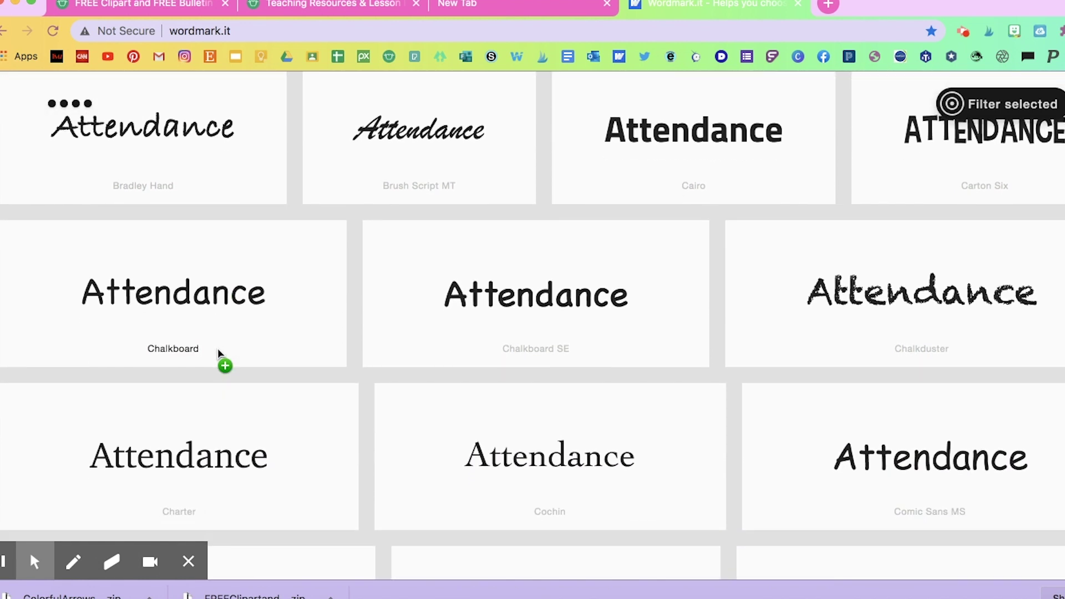
scroll(218, 351, "up", 2)
left_click(892, 208)
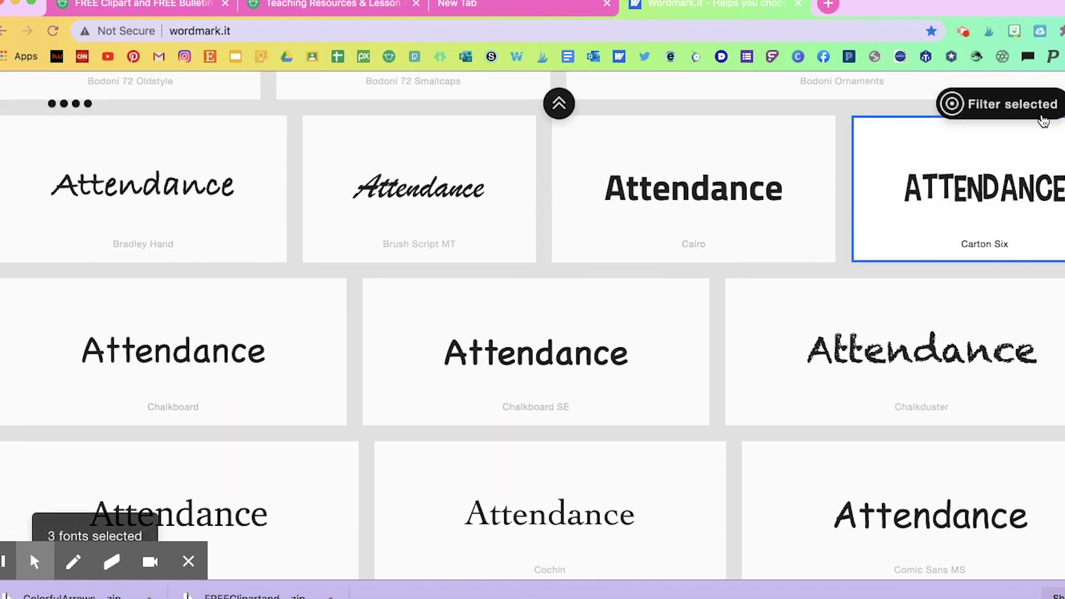
left_click(1046, 116)
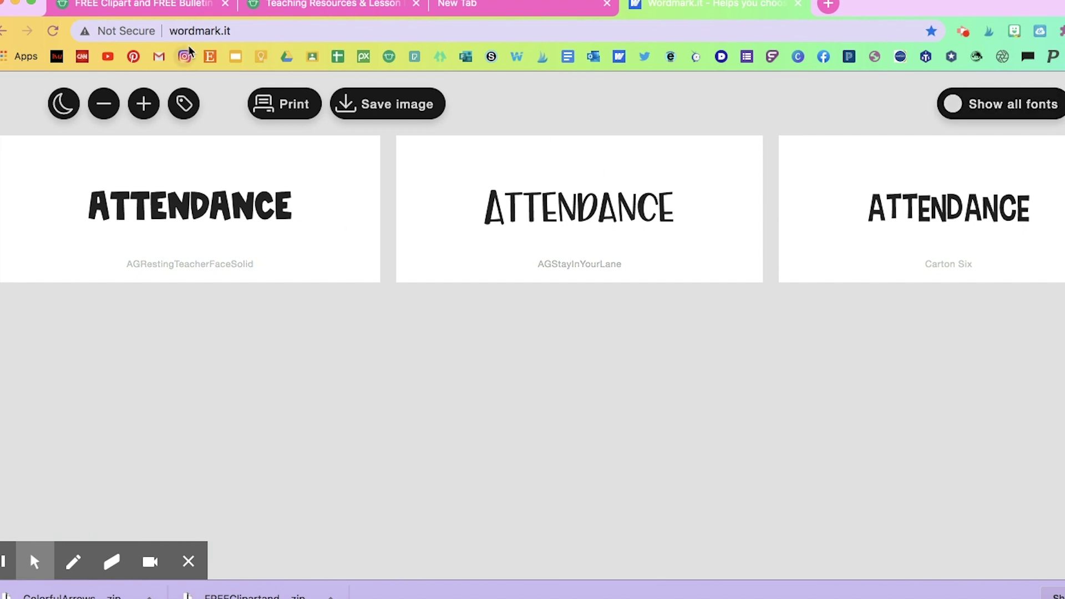
Switch to PowerPoint and format the word "Attendance" in the AGStayInYourLane font with bold
left_click(737, 597)
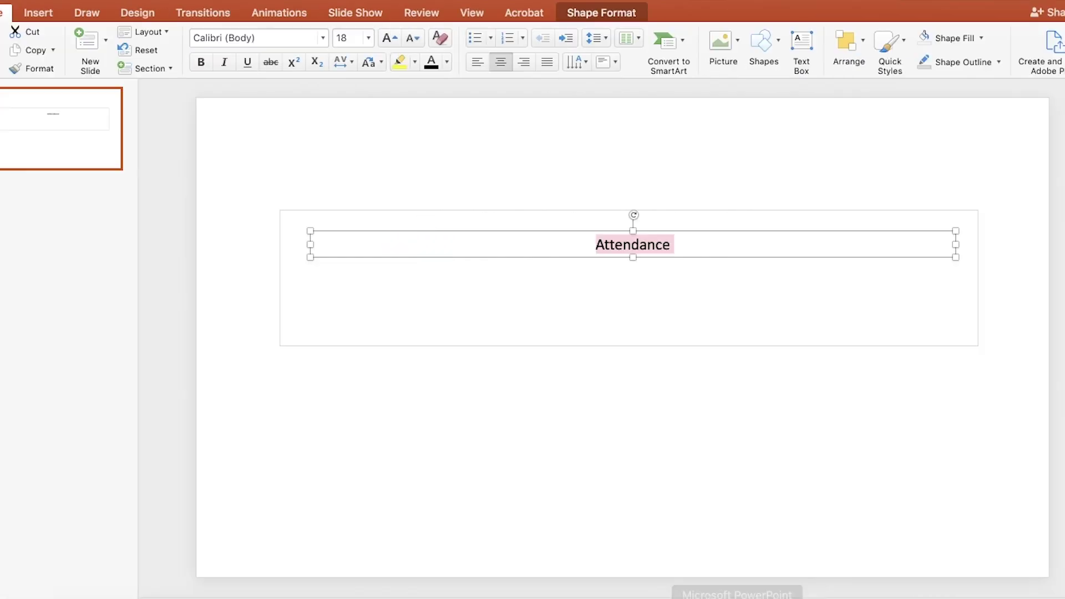
left_click(352, 39)
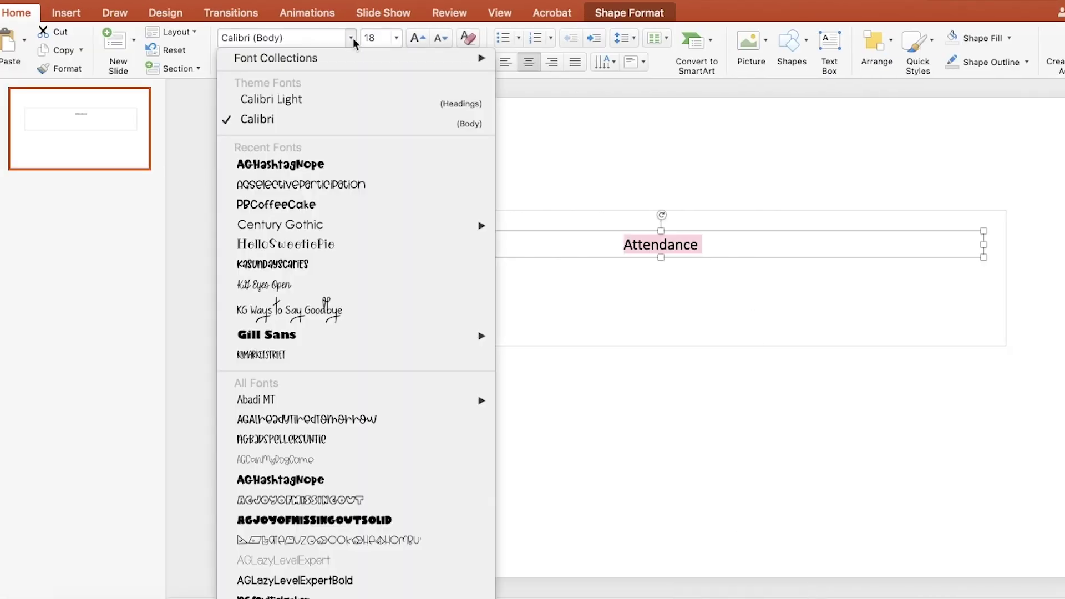
scroll(327, 403, "down", 5)
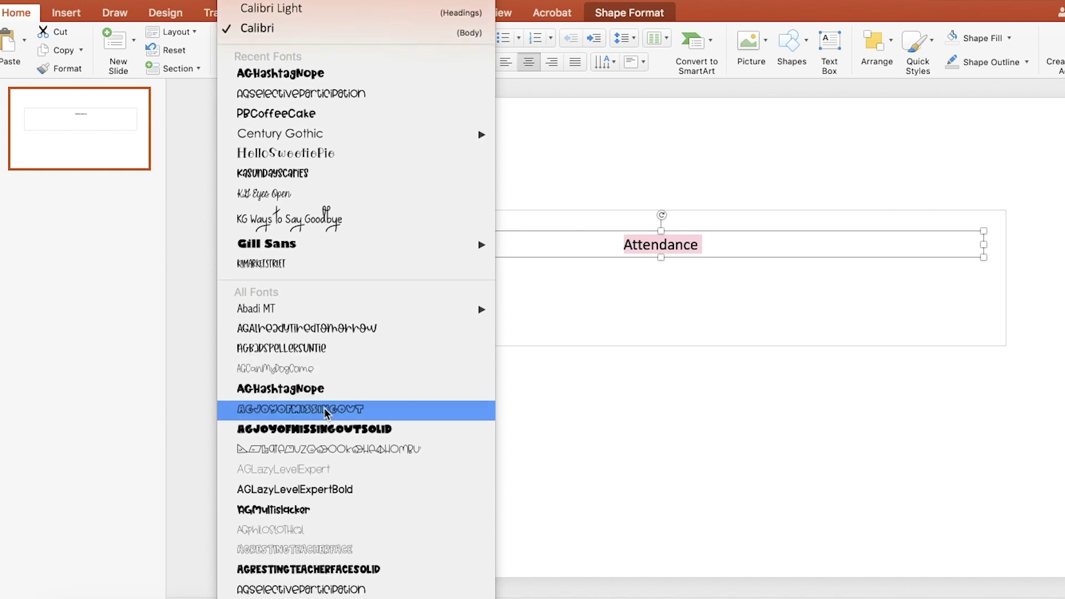
scroll(328, 412, "down", 4)
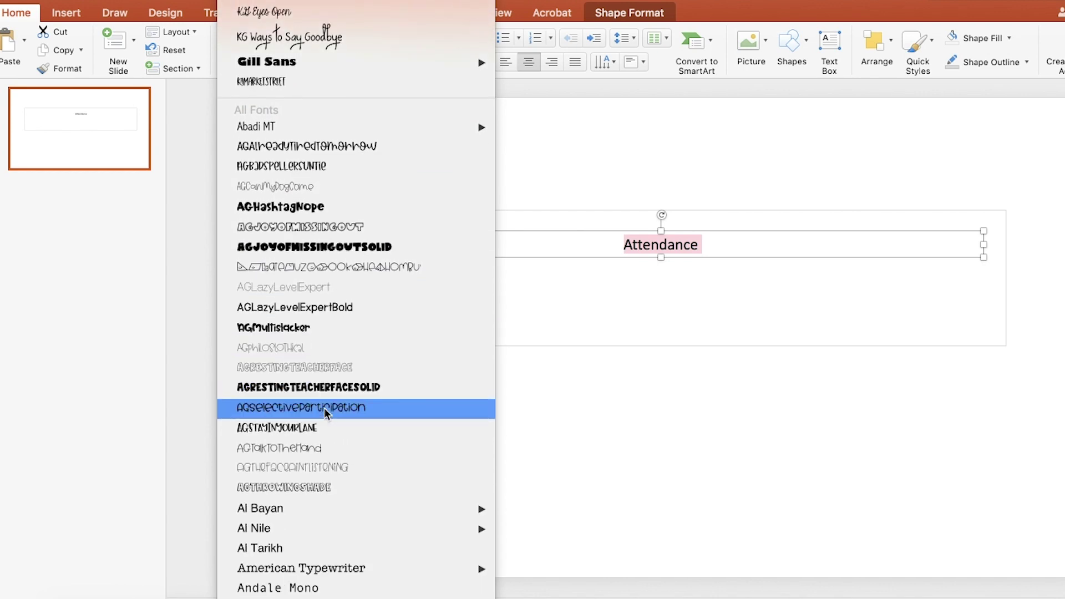
scroll(327, 413, "down", 1)
left_click(325, 414)
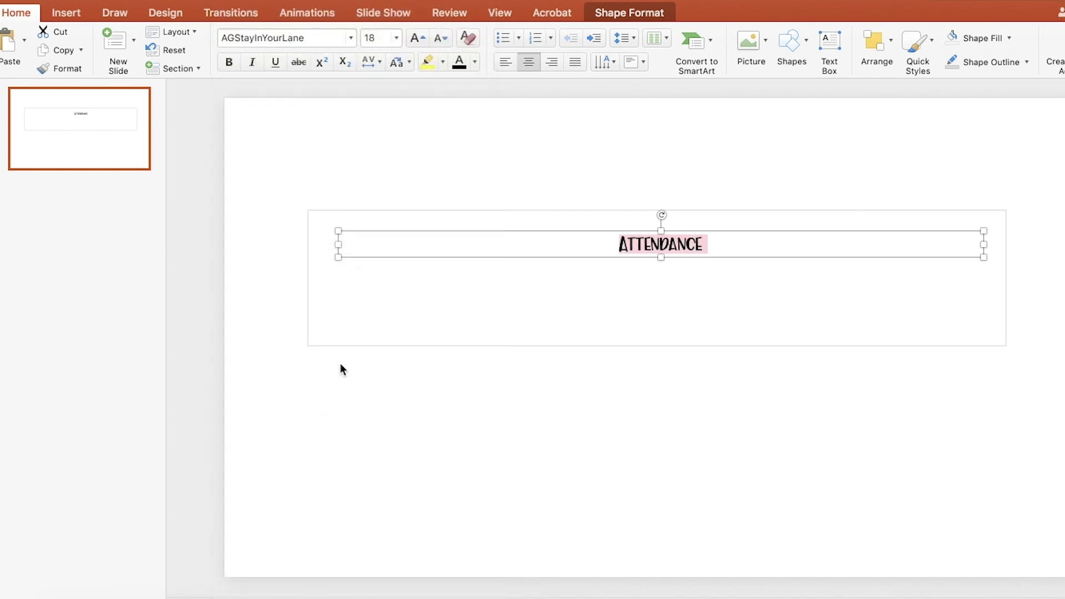
left_click(228, 62)
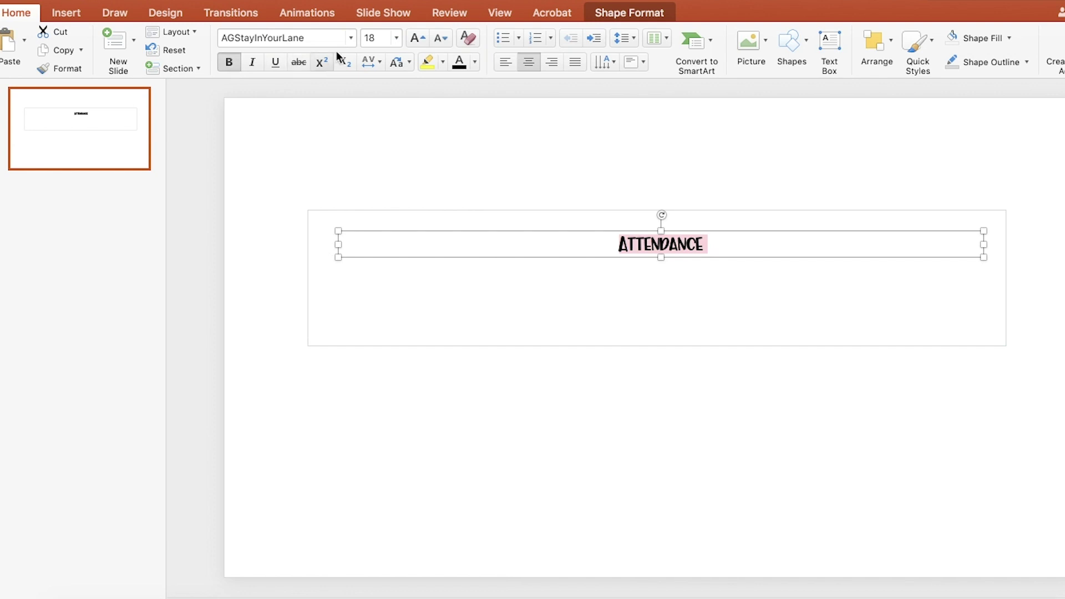
Enlarge the "Attendance" text to 96 pt and shift its text box slightly up and left to centre it across the rectangle
left_click(395, 37)
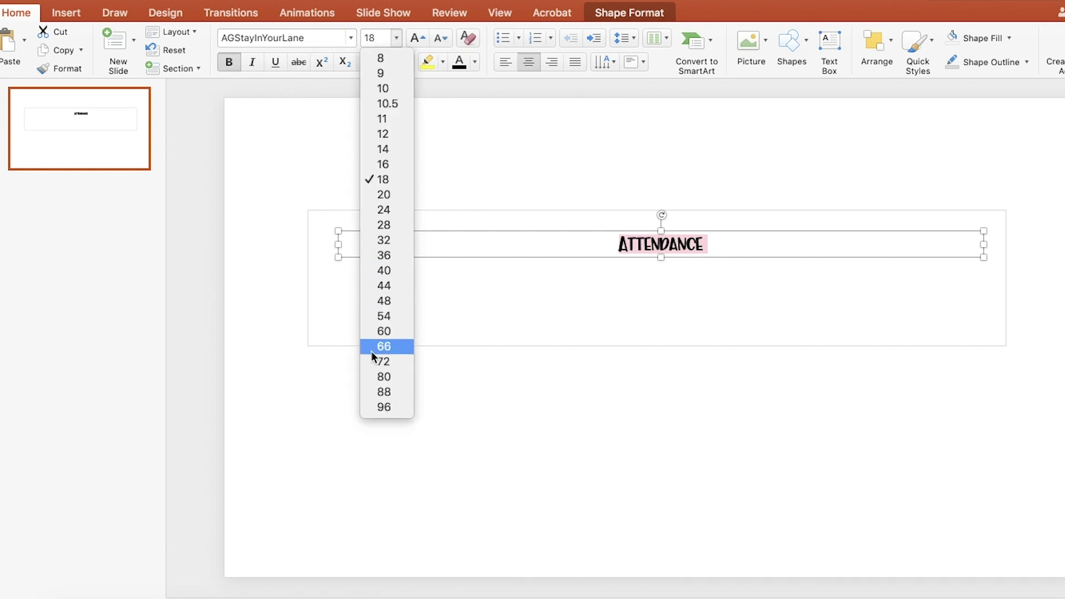
left_click(373, 346)
left_click(397, 39)
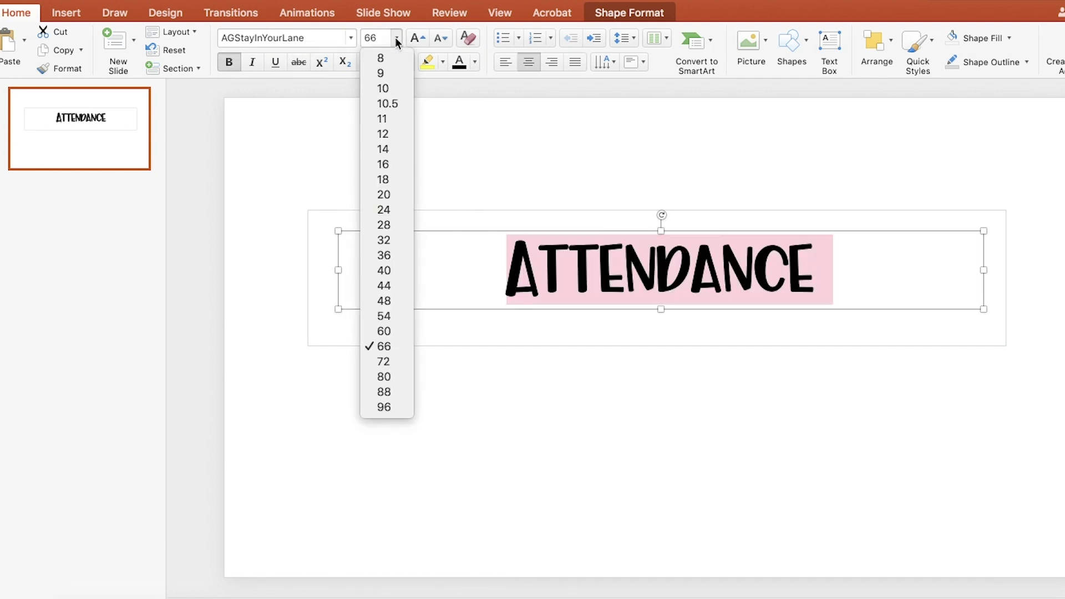
left_click(391, 394)
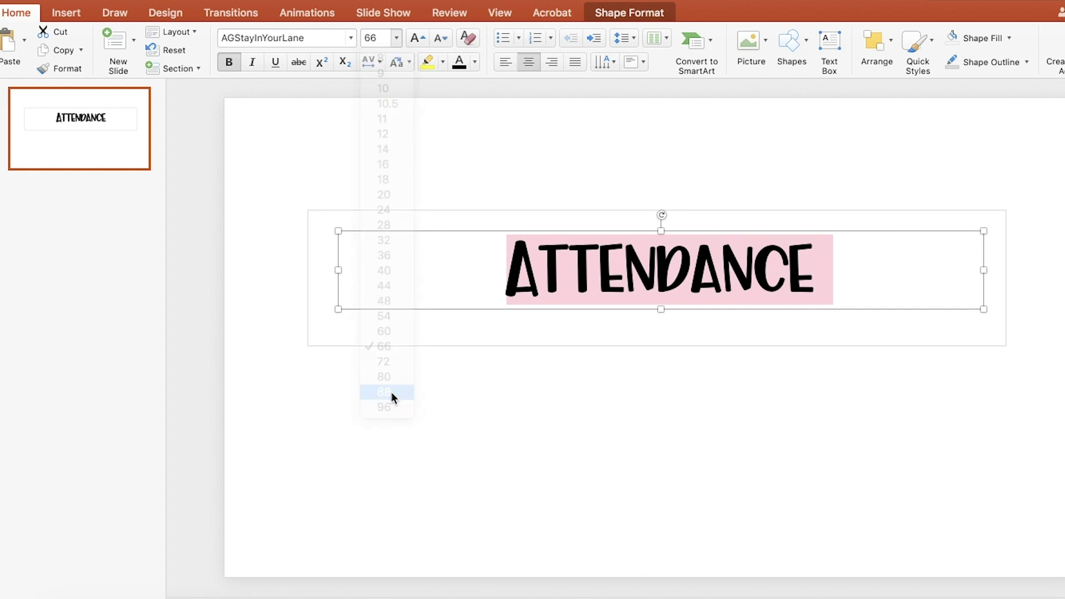
left_click_drag(714, 331, 710, 327)
left_click_drag(859, 276, 387, 215)
left_click(397, 39)
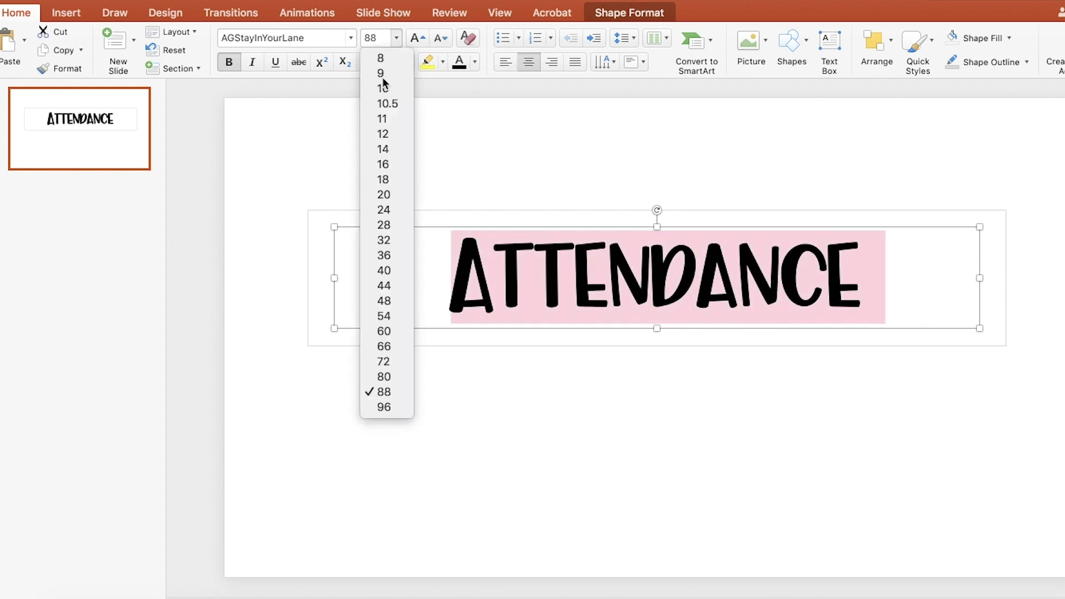
left_click(395, 407)
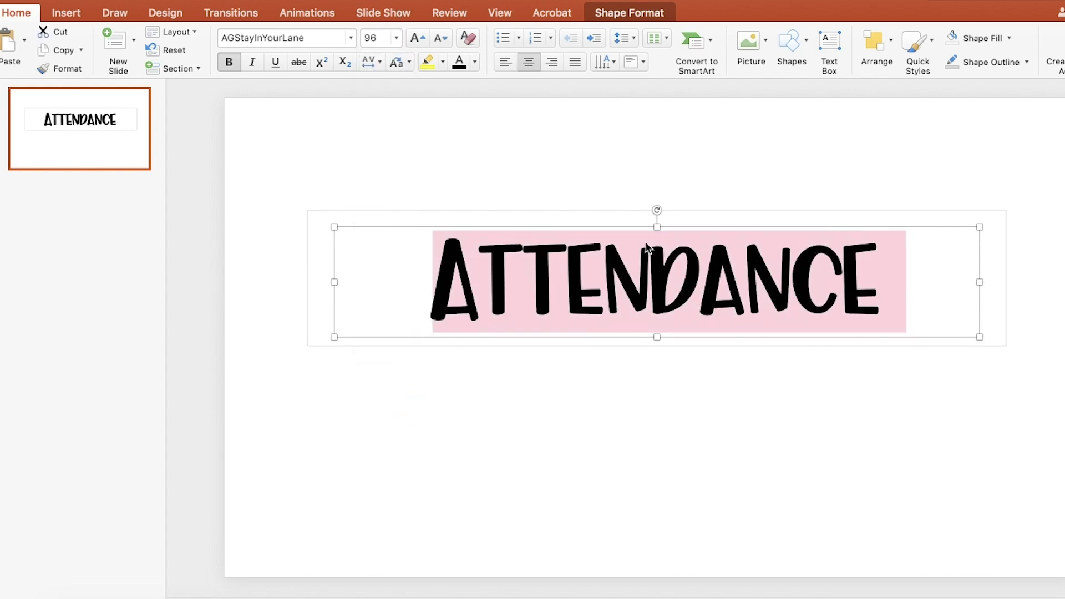
left_click(767, 169)
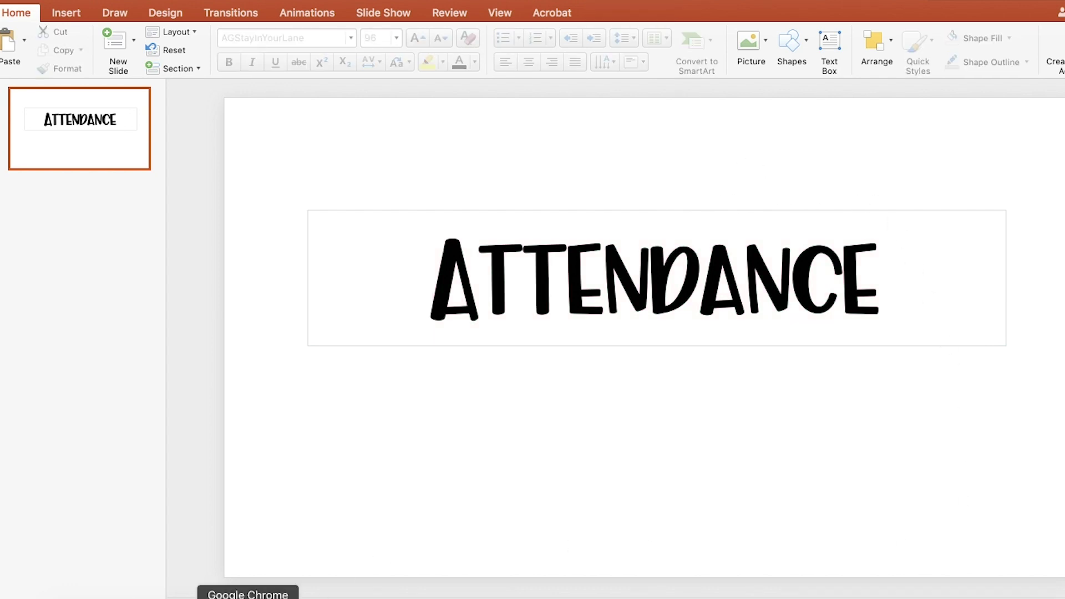
Switch to Google Chrome and review the Teachers Pay Teachers pages for the Colorful Arrows freebie and the FREE Clipart and FREE Bulletin Board Elements bundle
left_click(248, 597)
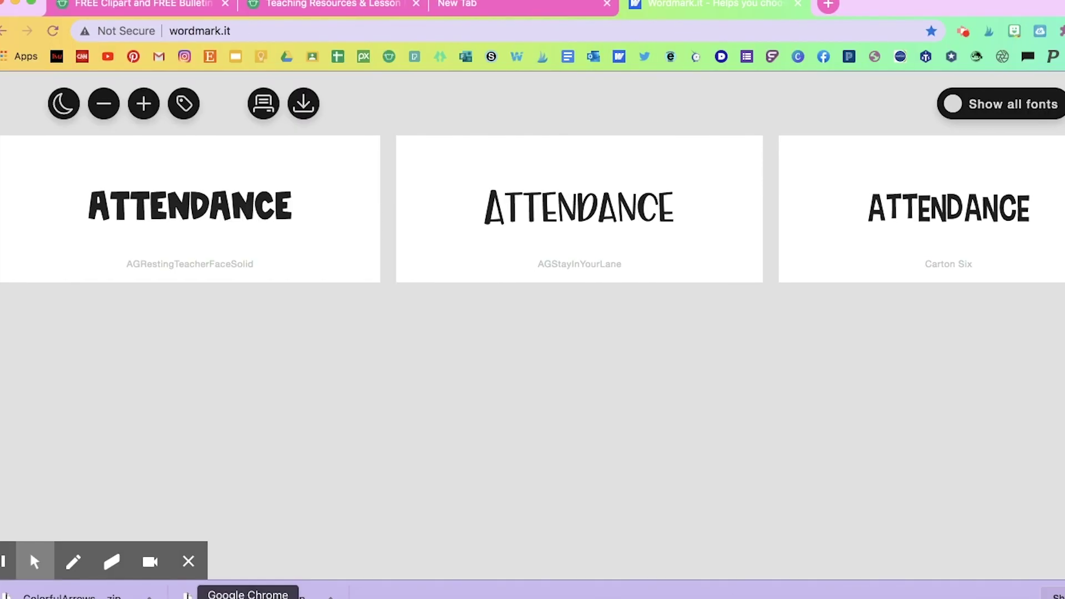
left_click(354, 5)
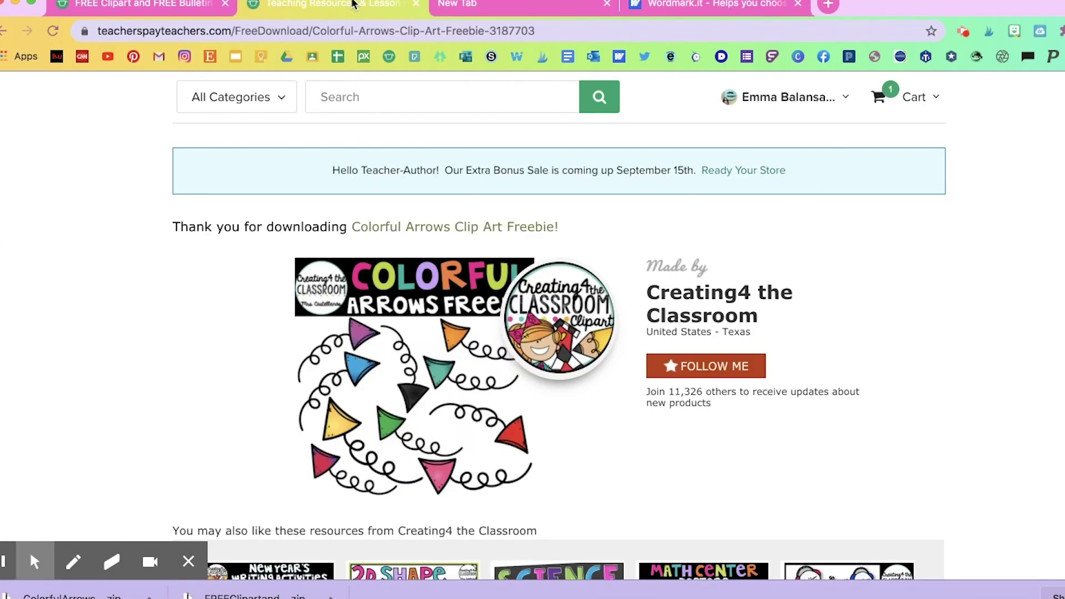
left_click(169, 4)
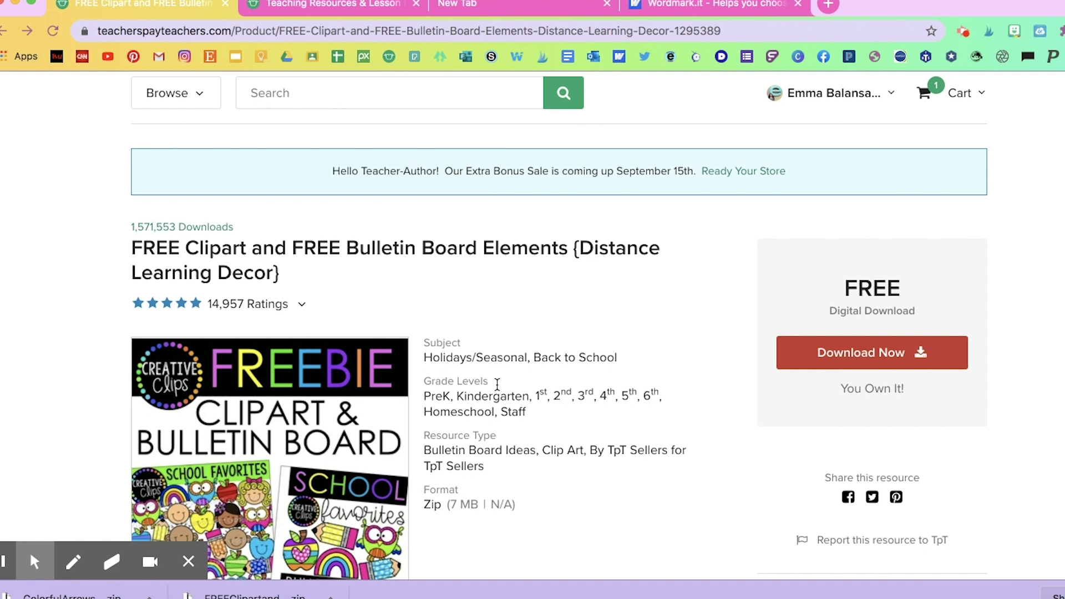
scroll(610, 363, "down", 3)
scroll(609, 363, "down", 1)
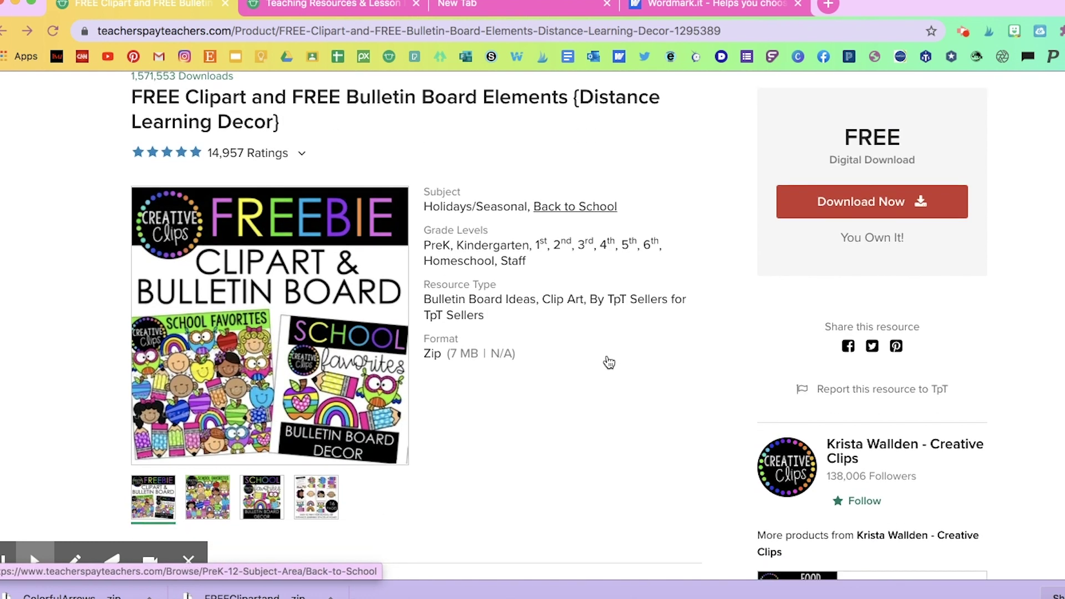
scroll(609, 361, "up", 1)
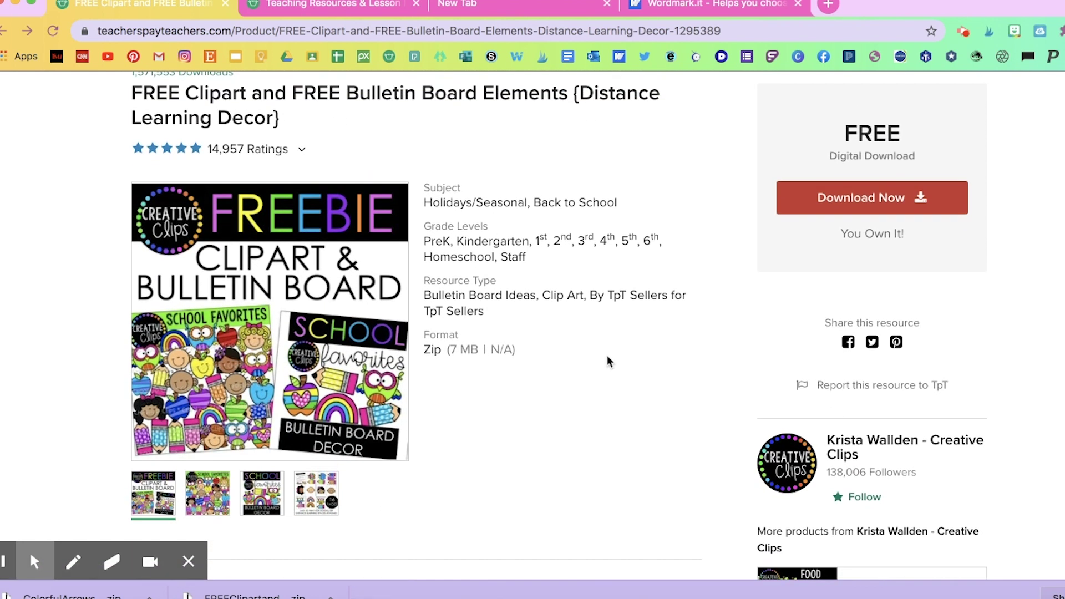
scroll(609, 362, "up", 1)
scroll(609, 362, "down", 1)
scroll(609, 362, "down", 1)
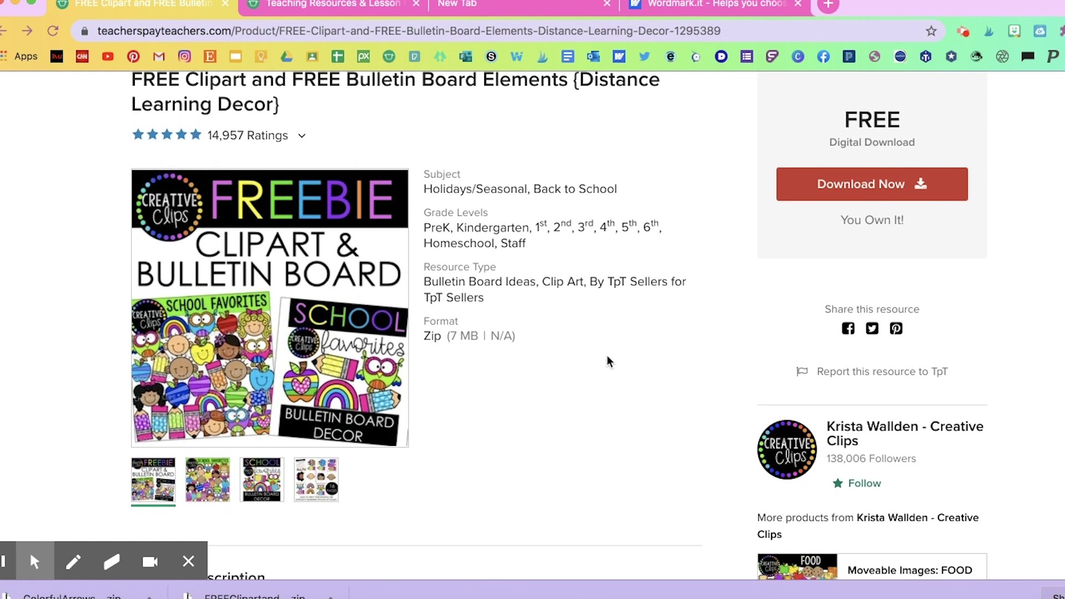
scroll(609, 362, "down", 1)
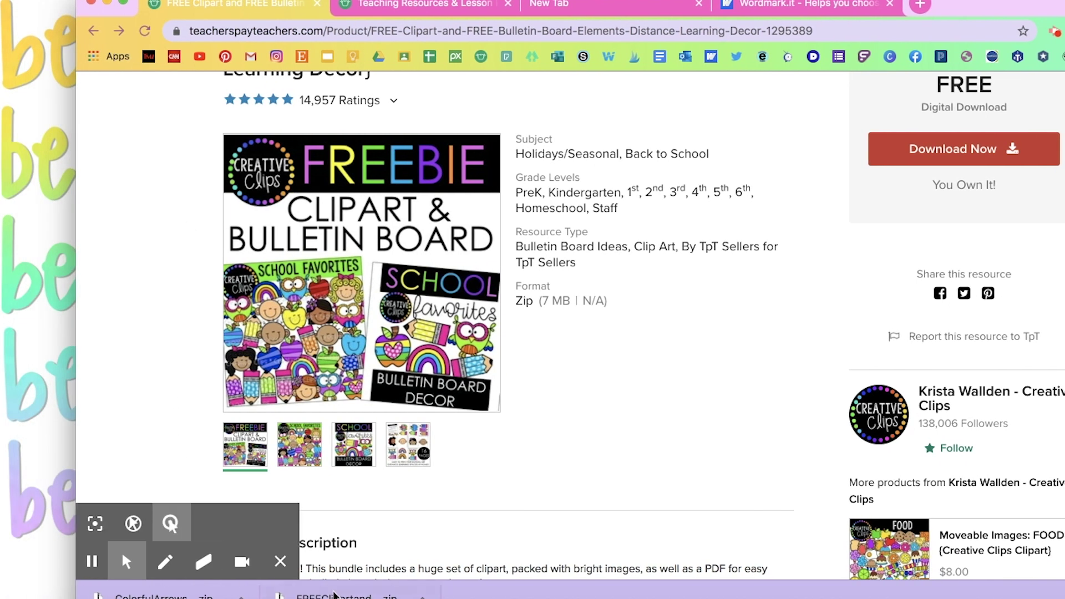
Copy the downloaded FREE Clipart zip to the desktop, extract it, and open its Creative Clips_School Favorites Clipart folder
left_click_drag(335, 595, 49, 389)
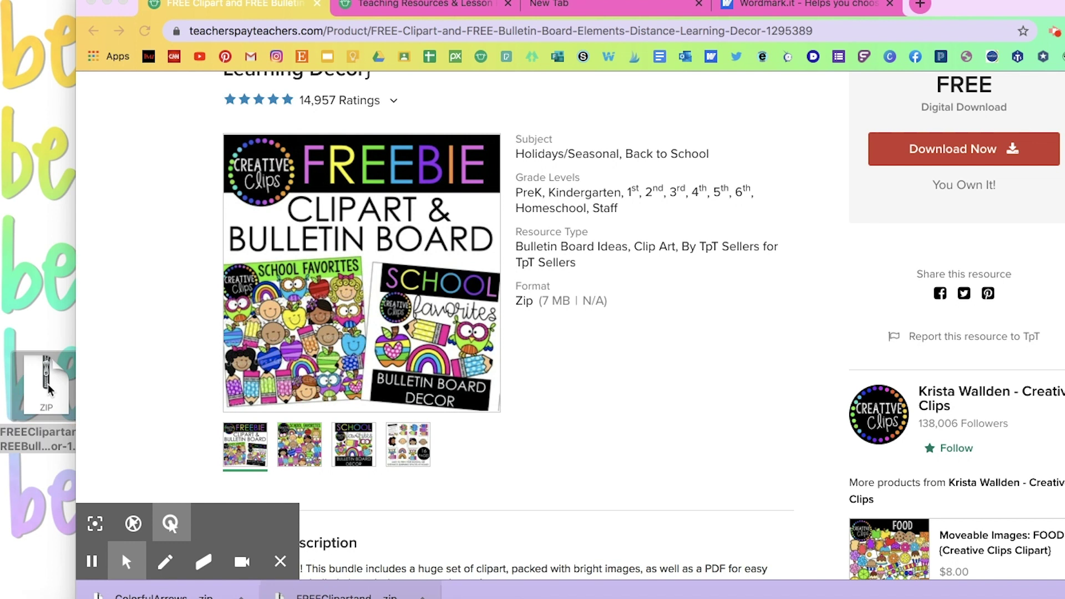
double_click(49, 388)
double_click(49, 400)
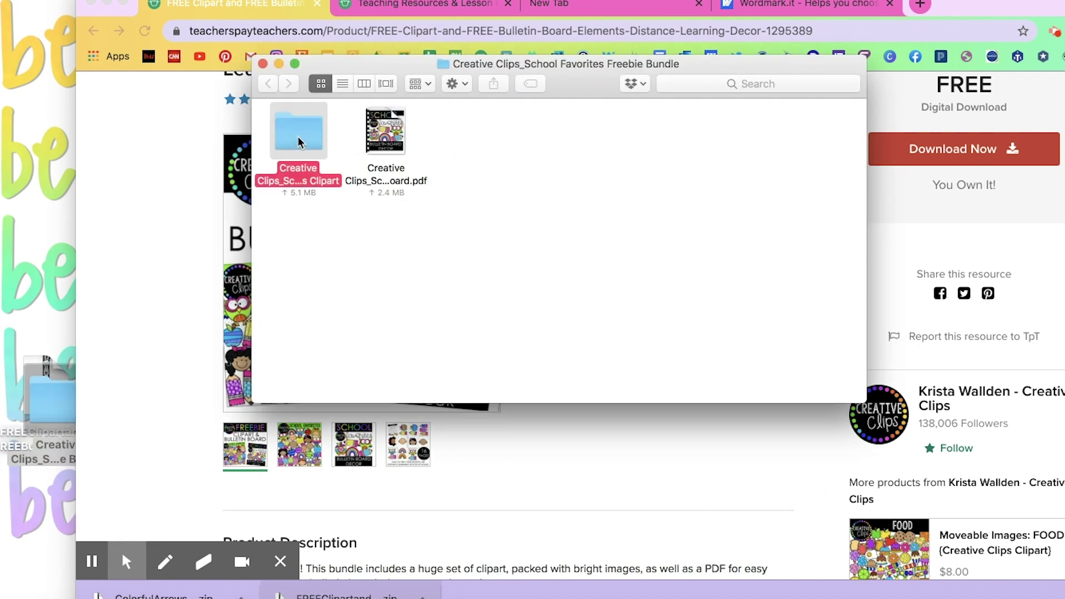
double_click(306, 144)
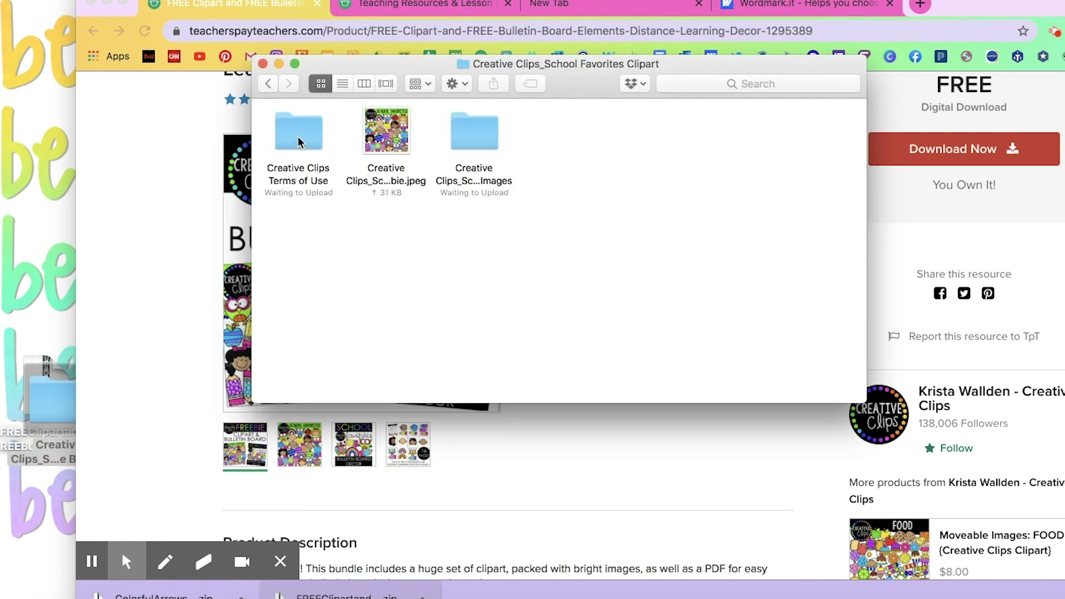
Open the Creative Clips_School Favorites Images folder, switch to PowerPoint and shift its window aside to uncover the desktop folder
double_click(474, 133)
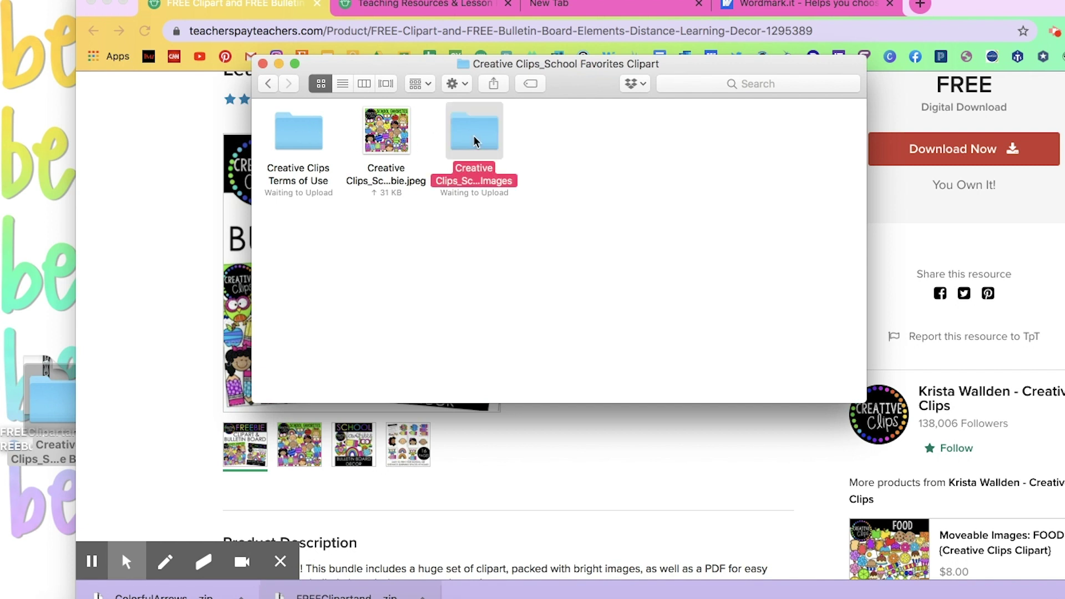
left_click_drag(741, 72, 502, 74)
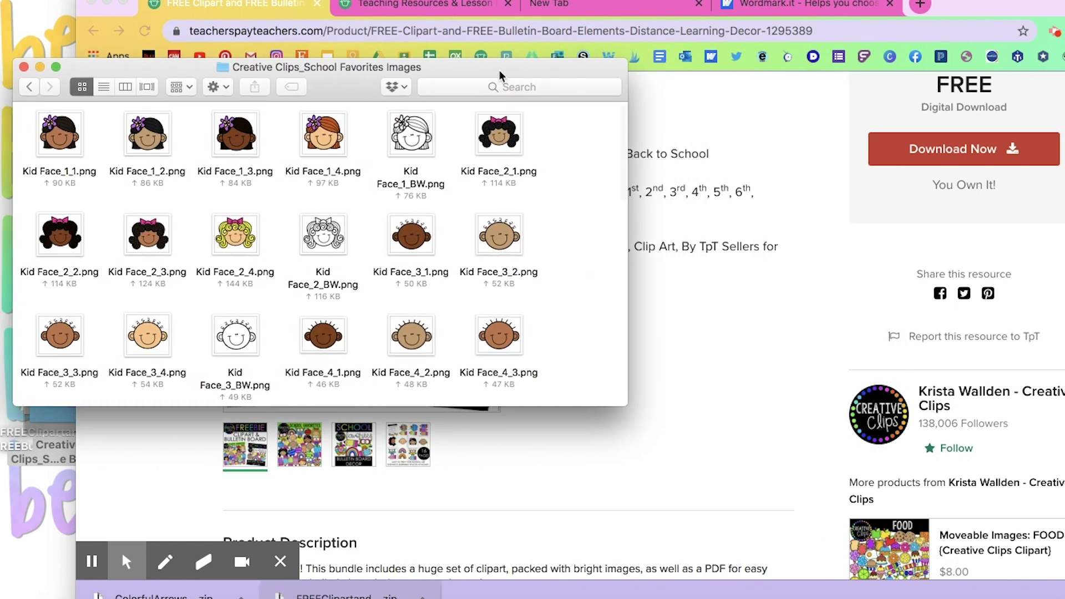
left_click(737, 598)
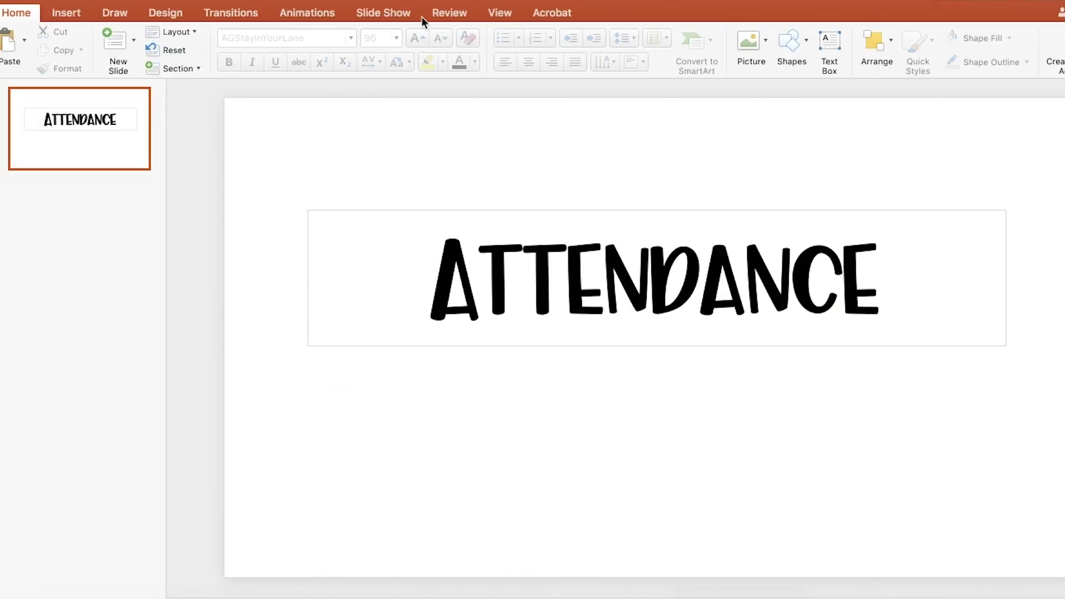
left_click_drag(355, 0, 561, 0)
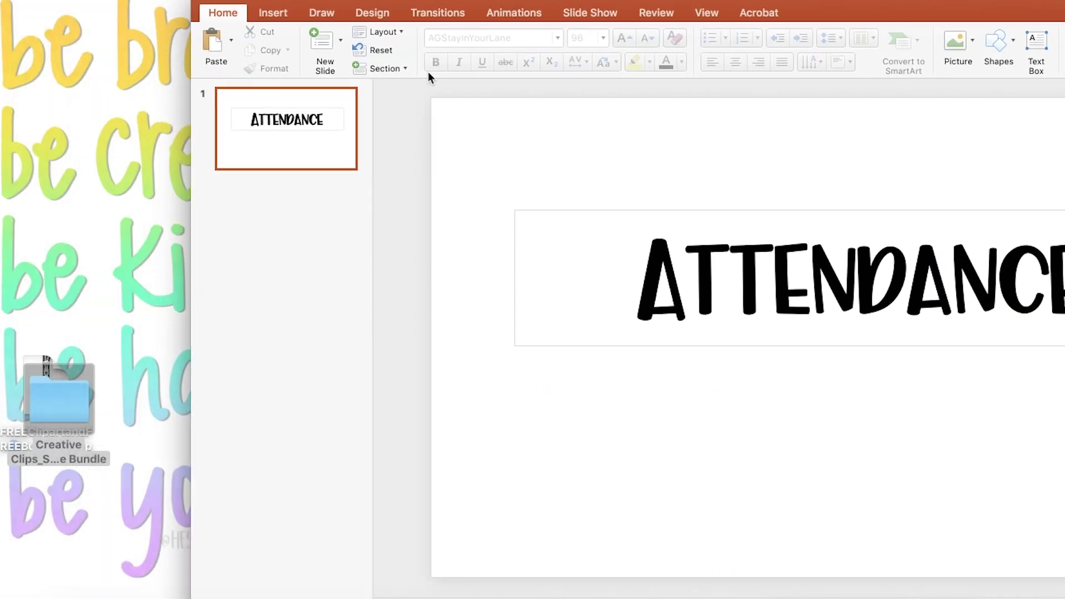
Reopen the Creative Clips_School Favorites Images folder from the desktop bundle and position its window beside the slide's header
double_click(74, 408)
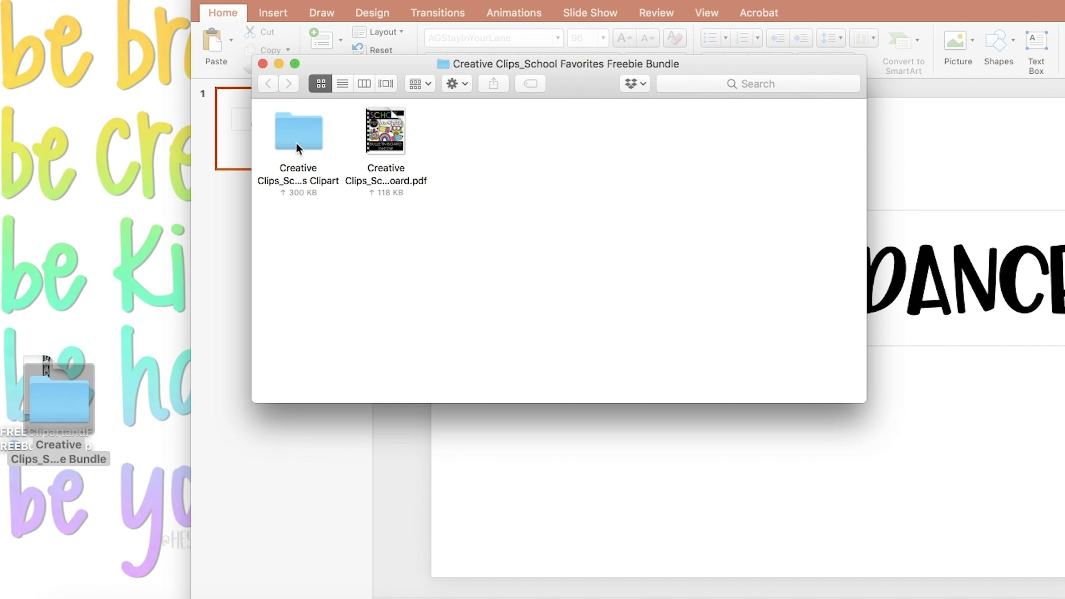
double_click(296, 148)
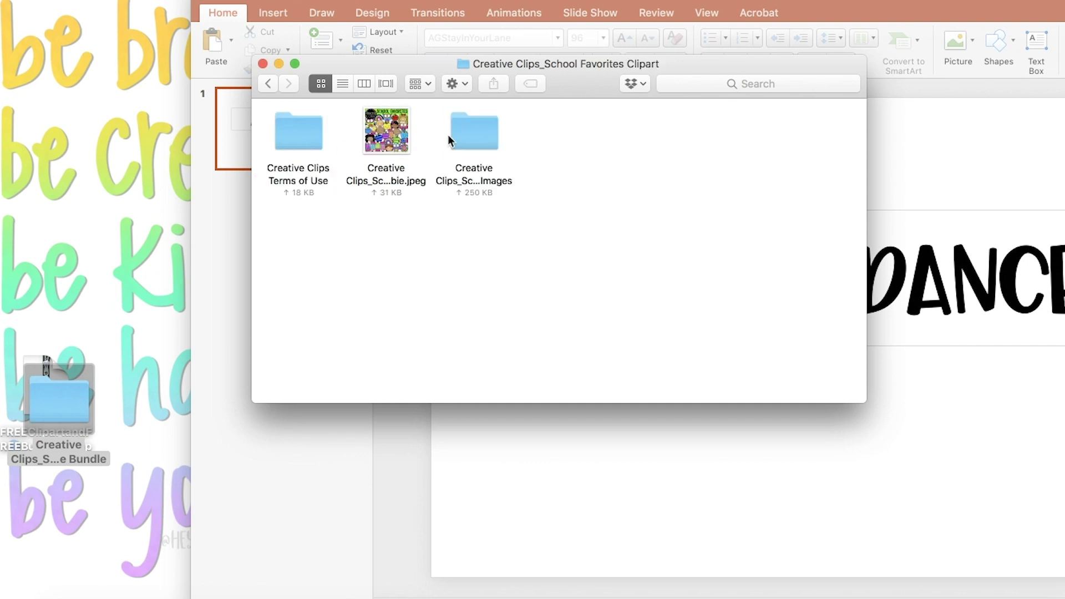
double_click(468, 134)
left_click_drag(713, 59, 330, 18)
Add Rainbow Heart Apple.png to the slide, shrink it to about 2.34" by 1.85" and place it before the word "Attendance"
scroll(276, 271, "down", 10)
scroll(276, 276, "down", 3)
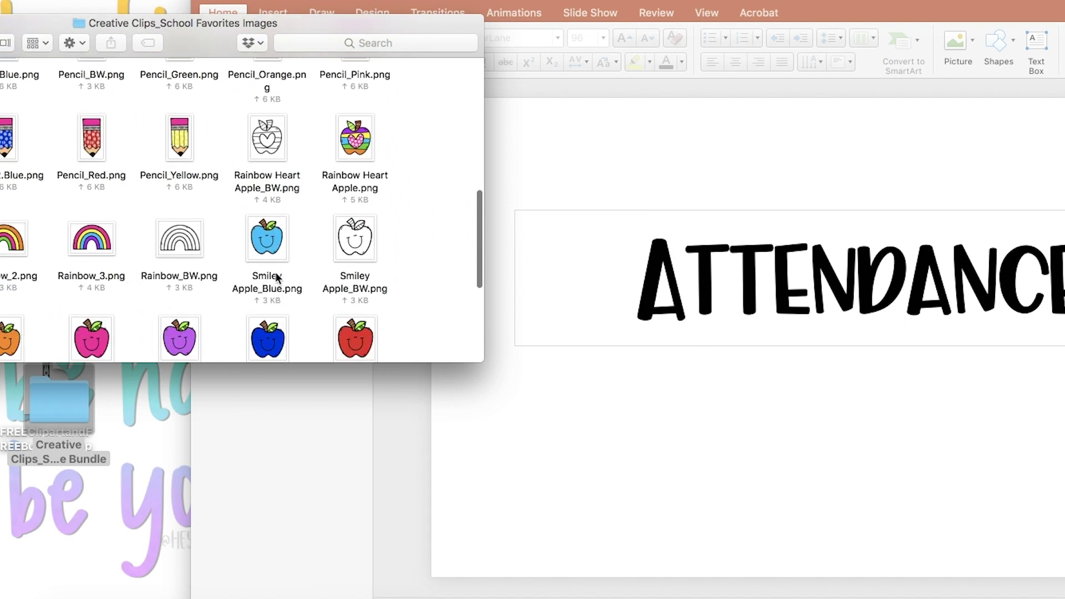
left_click_drag(355, 136, 590, 278)
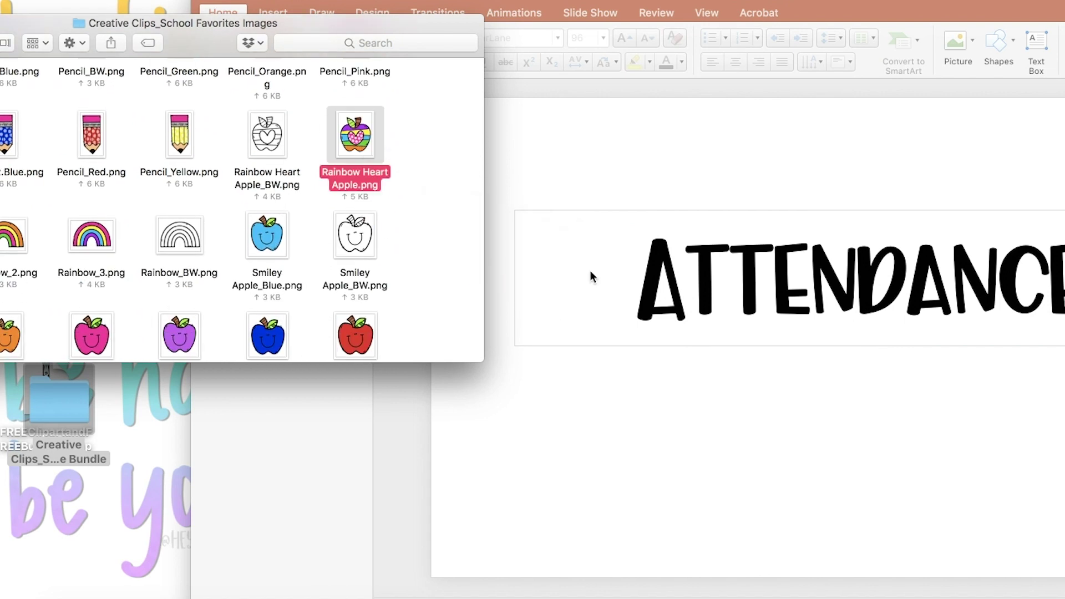
left_click(831, 266)
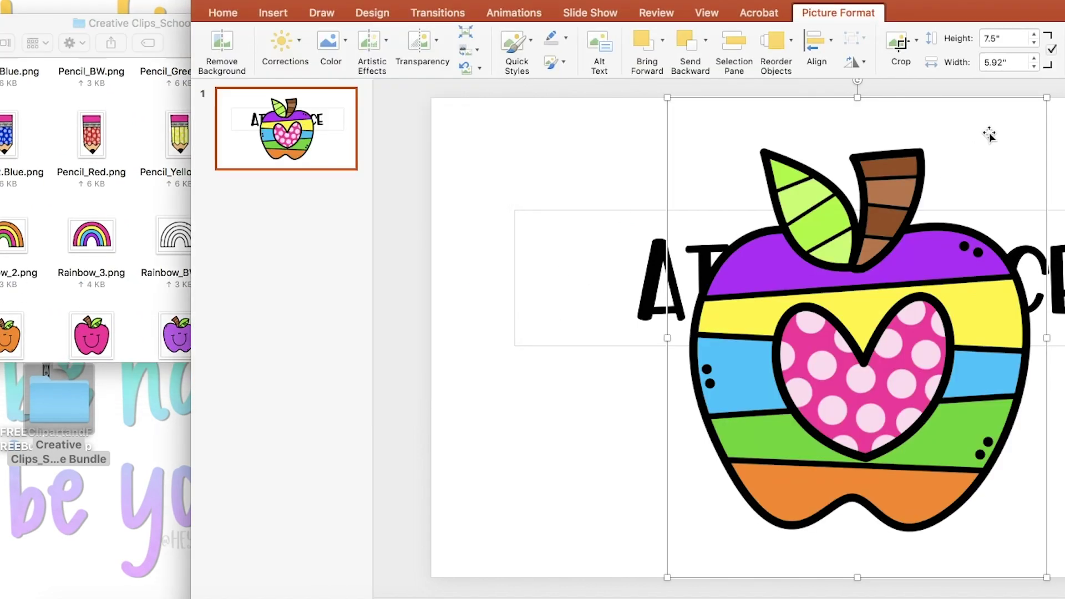
left_click_drag(1051, 99, 600, 270)
Find Rainbow_3.png in the clipart images folder and add it to the slide
left_click(132, 299)
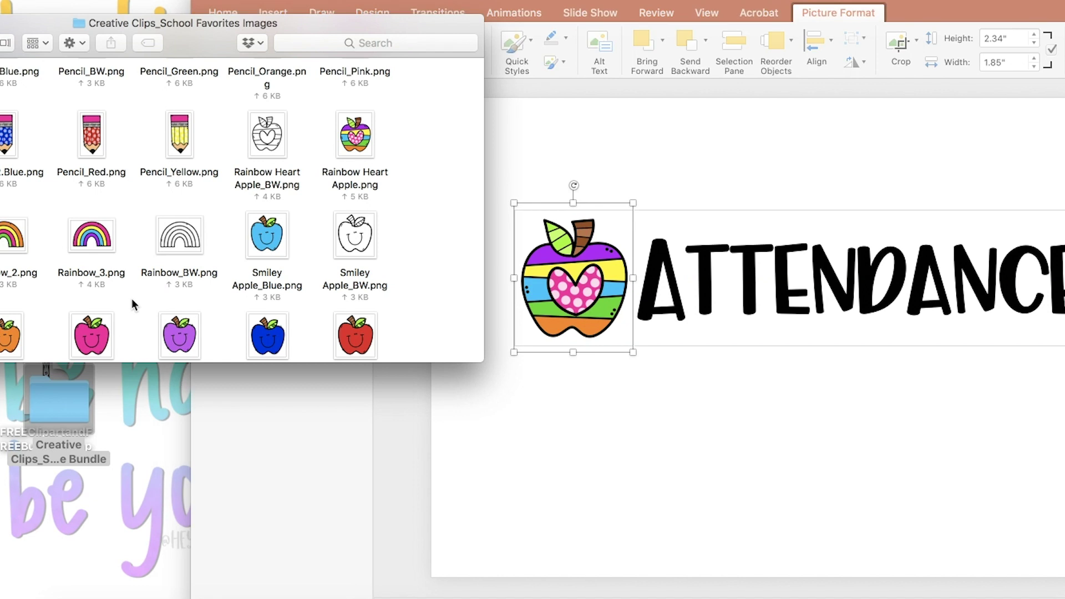
scroll(220, 298, "down", 8)
scroll(221, 298, "up", 1)
left_click_drag(421, 37, 527, 48)
scroll(414, 139, "up", 5)
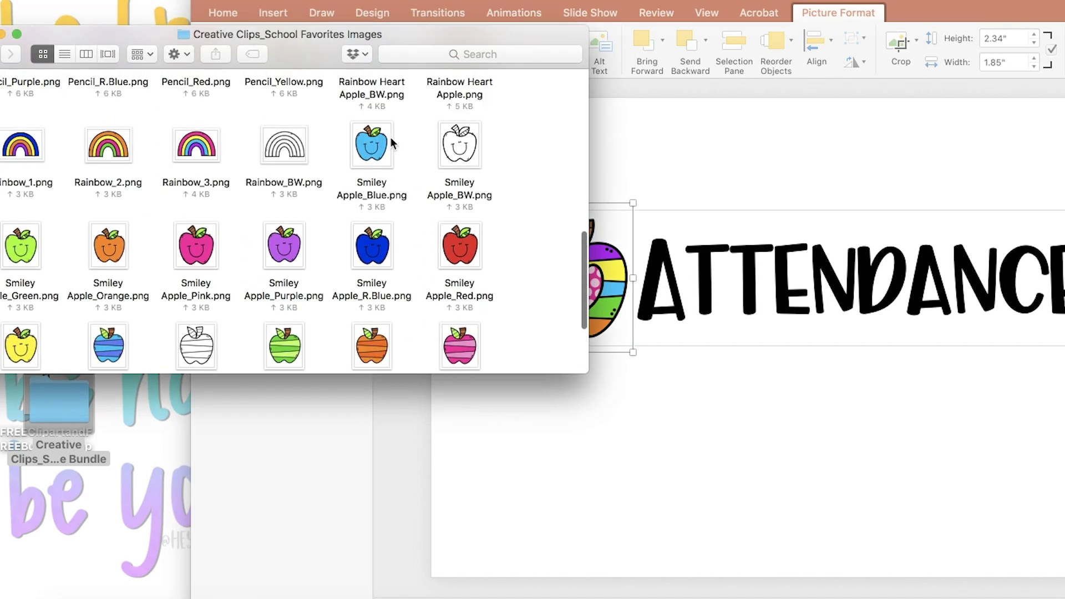
left_click(203, 147)
scroll(304, 117, "up", 4)
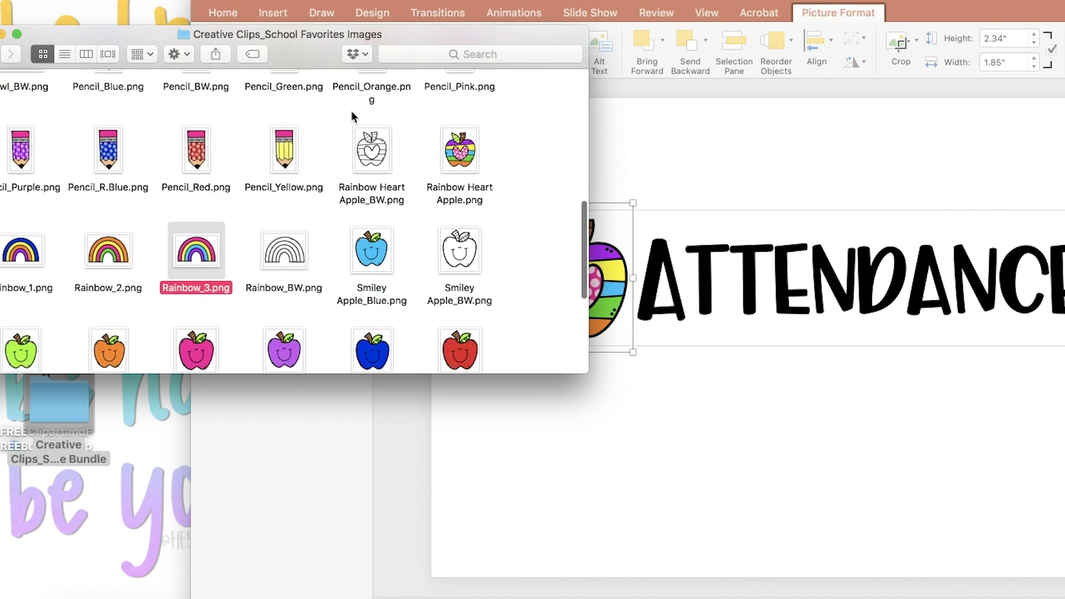
left_click_drag(519, 34, 549, 34)
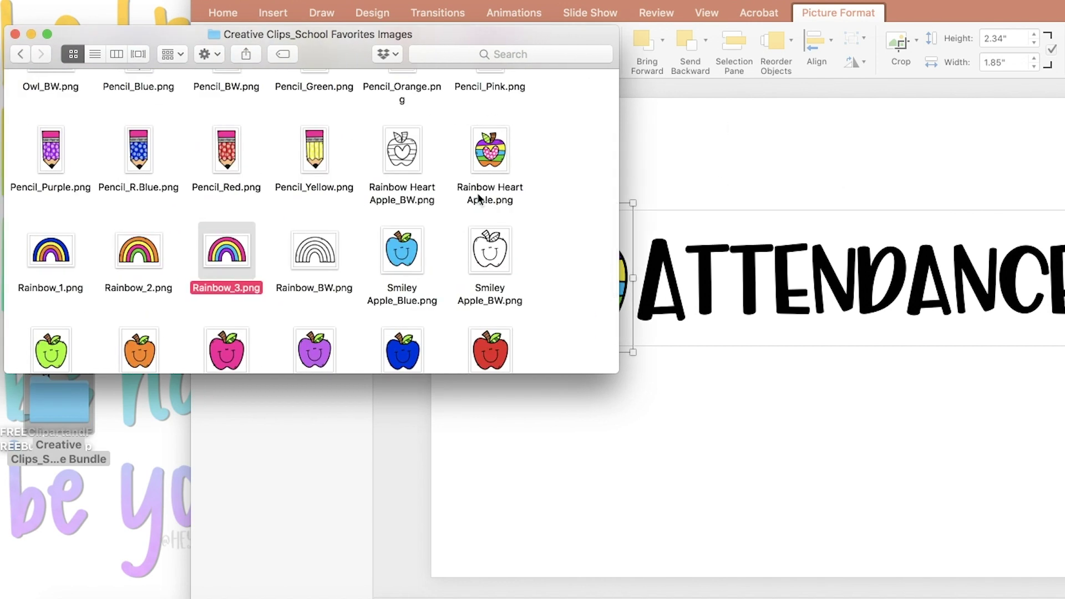
left_click_drag(240, 255, 956, 278)
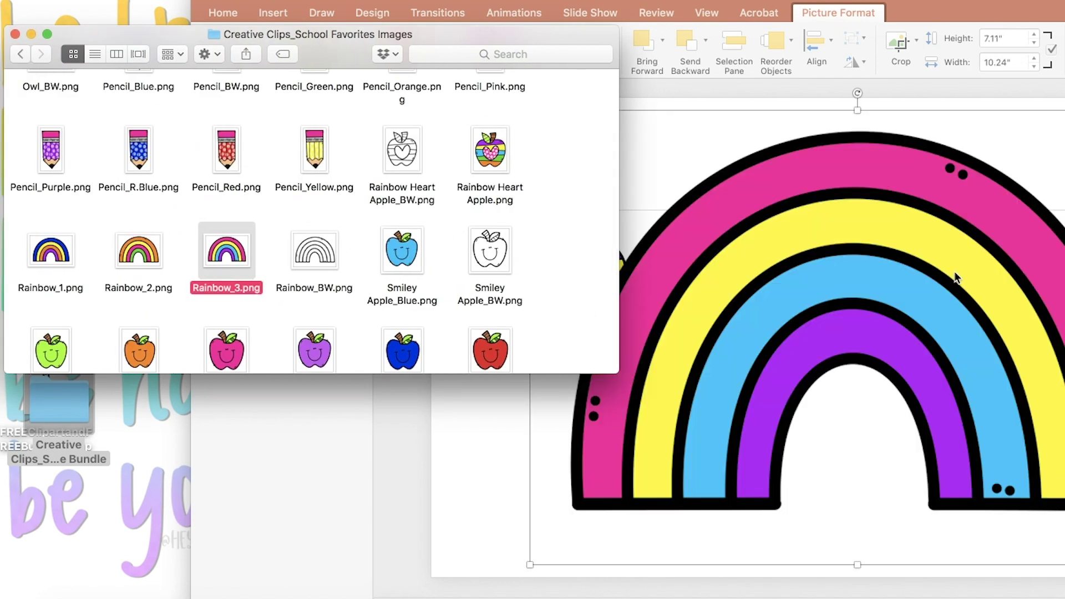
Shrink the rainbow picture and place it after the word "Attendance" at the right end of the rectangle
left_click(965, 157)
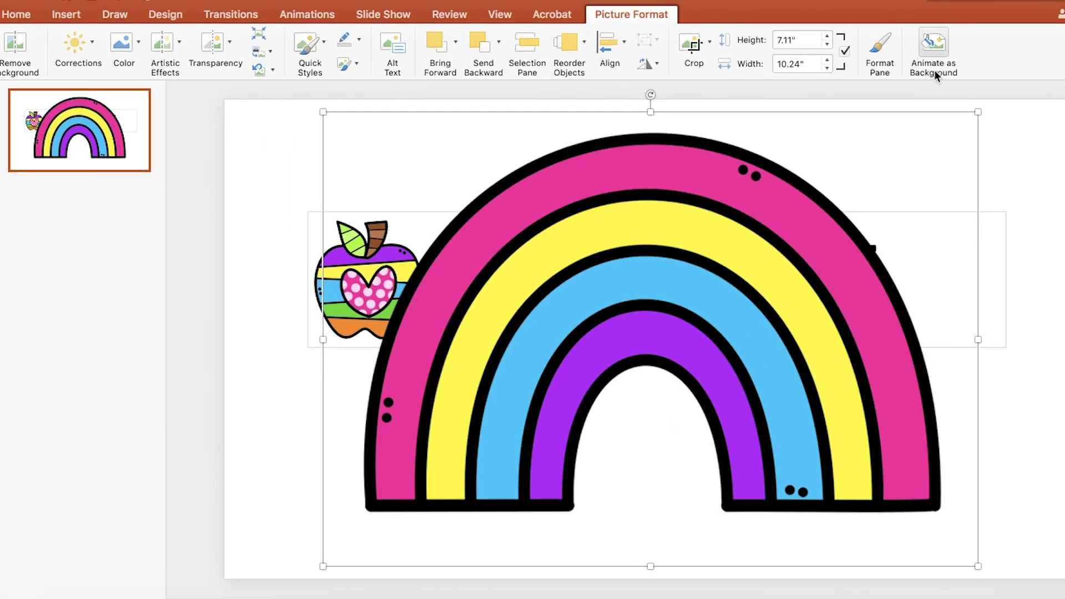
left_click_drag(980, 113, 498, 499)
left_click_drag(429, 492, 935, 263)
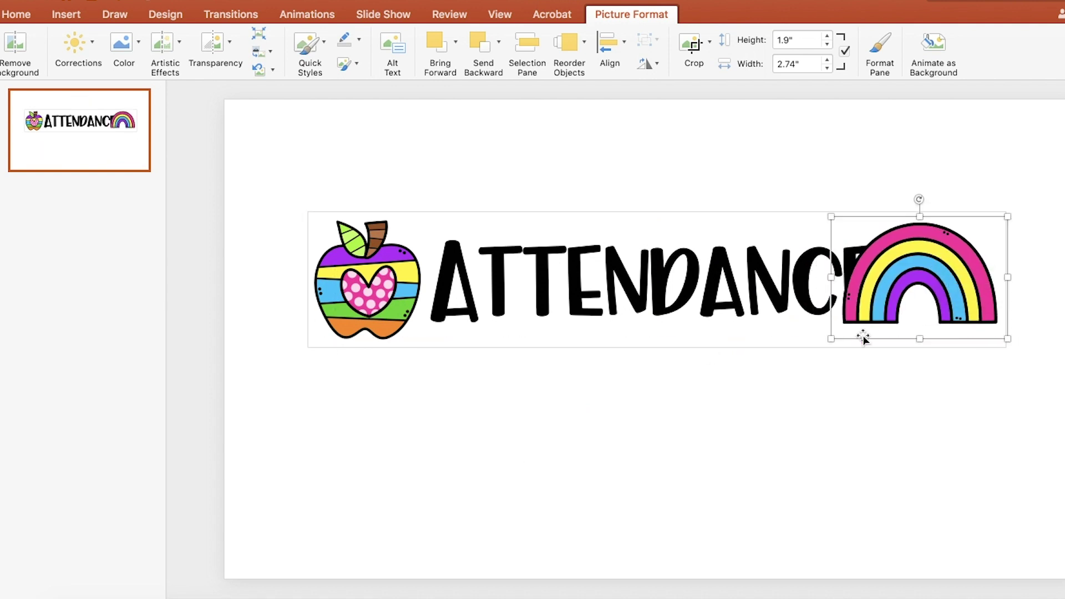
left_click_drag(835, 340, 931, 310)
left_click_drag(952, 272, 957, 291)
Nudge the "Attendance" text box slightly left to centre the word between the apple and the rainbow
left_click(748, 266)
left_click_drag(792, 231, 787, 228)
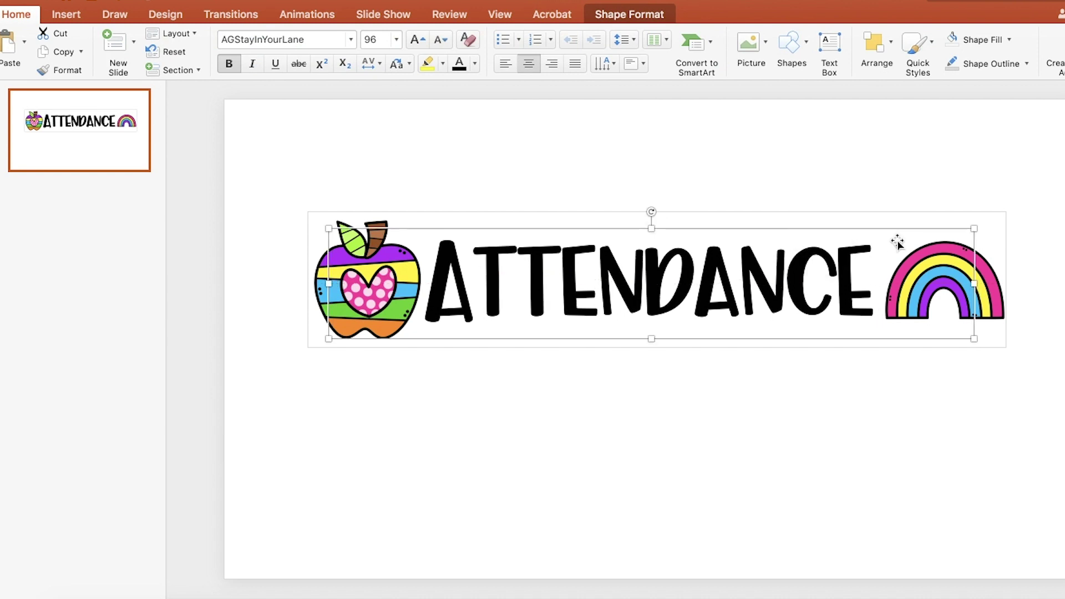
left_click(1043, 274)
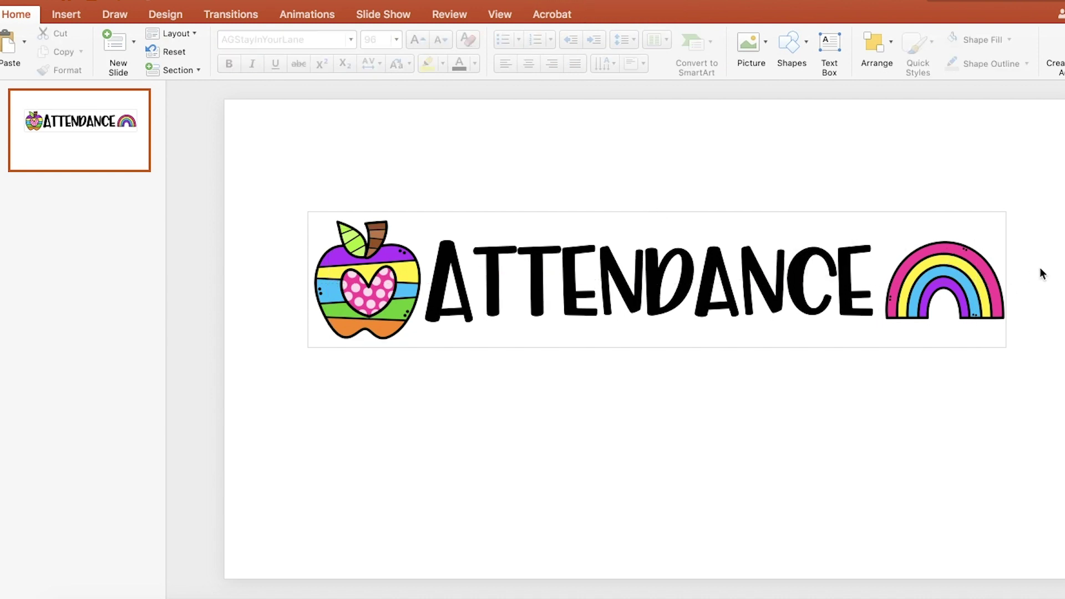
Select the first letter A of "Attendance" and open the custom colour picker for its font colour
left_click(467, 274)
left_click_drag(467, 274, 447, 272)
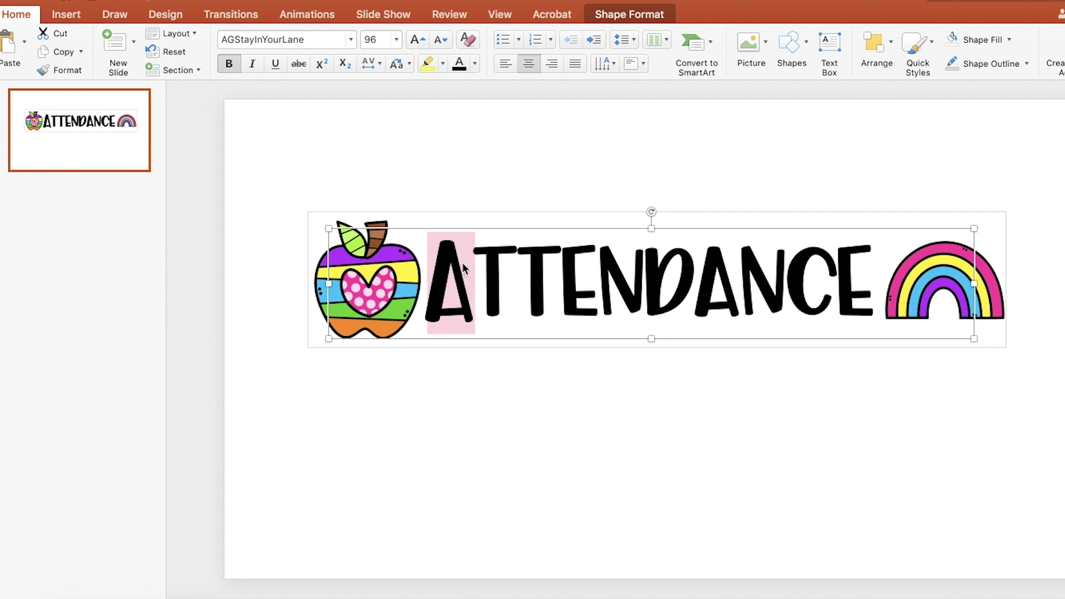
left_click(476, 65)
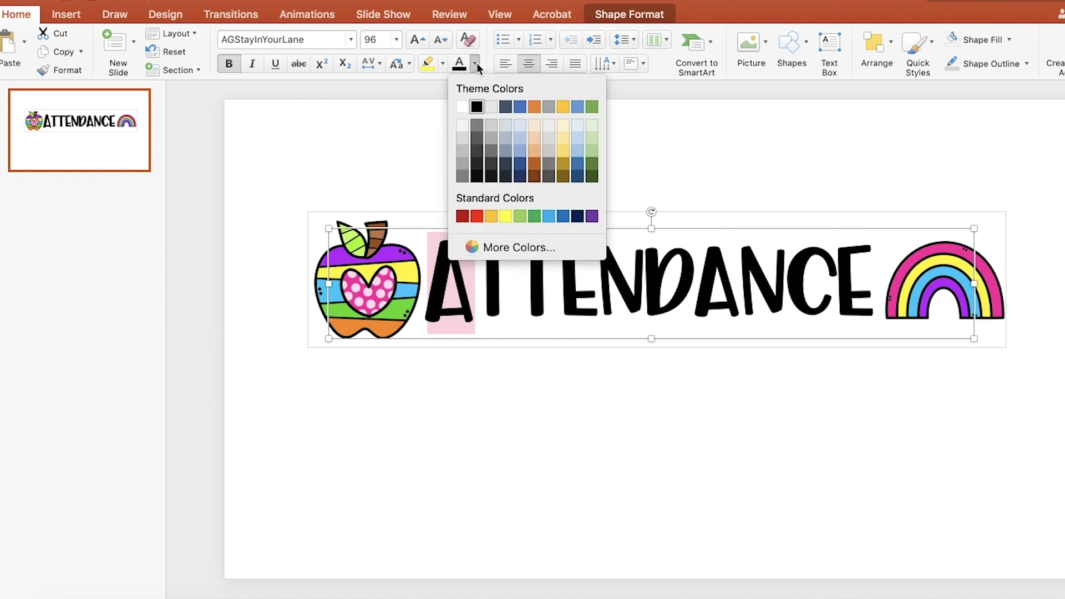
left_click(507, 247)
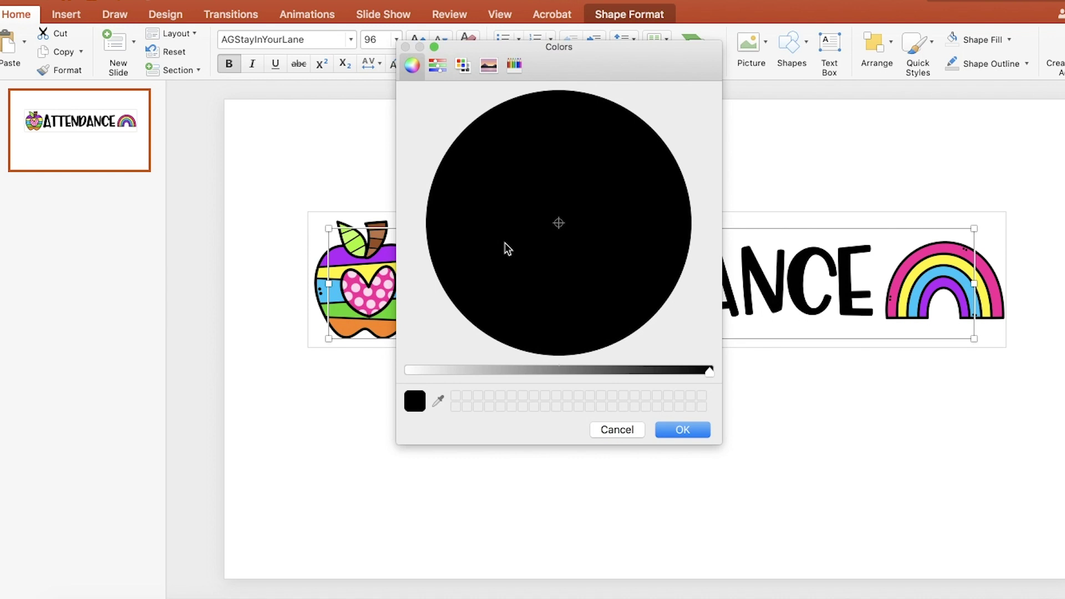
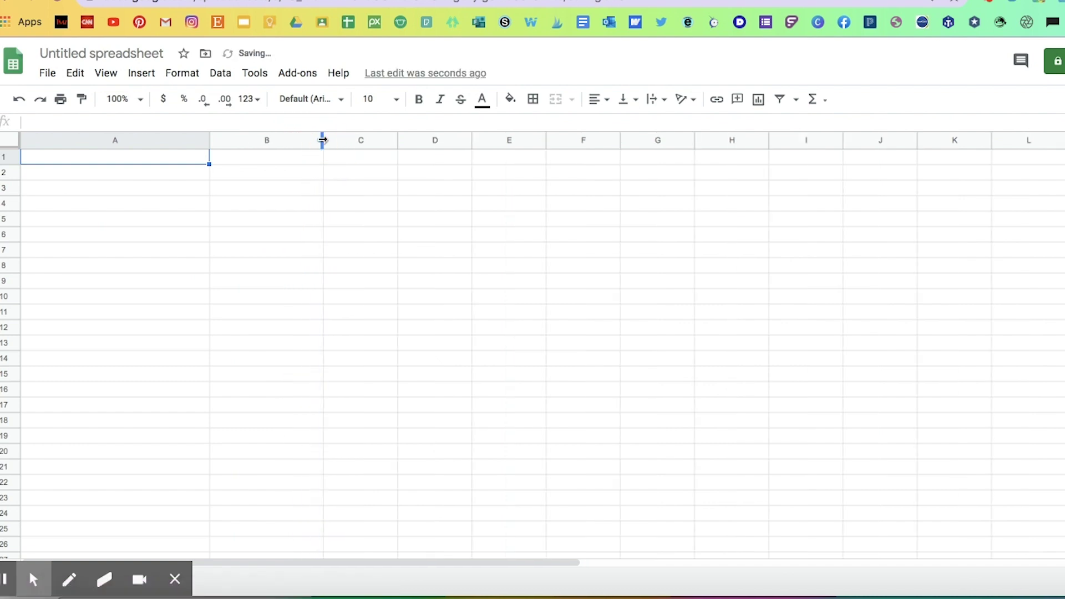
Widen columns C, D, E and F of the untitled Google Sheets spreadsheet to about the width of column B
left_click_drag(397, 139, 434, 138)
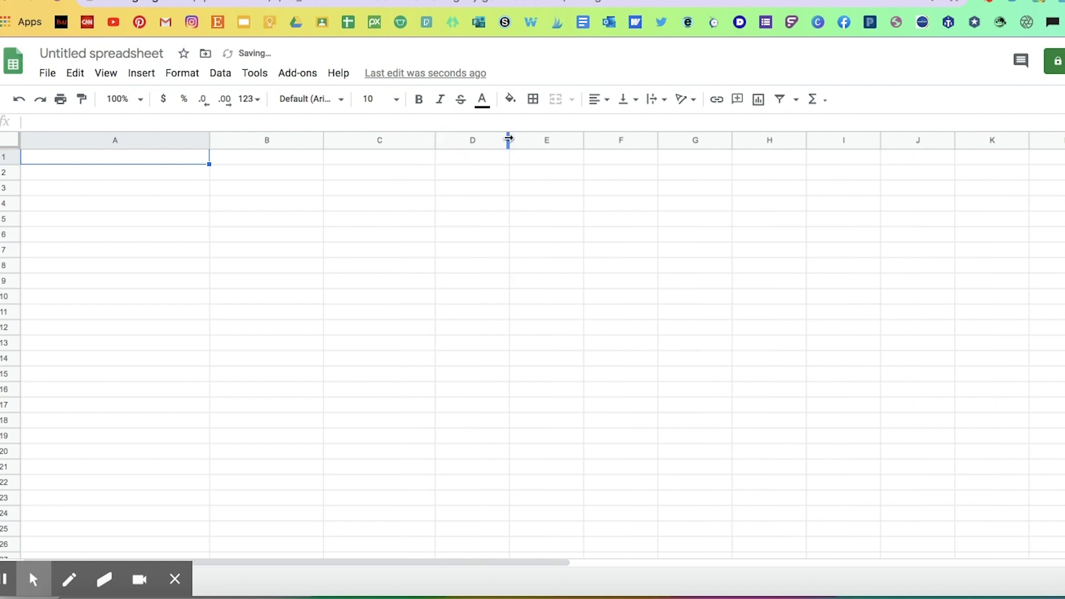
left_click_drag(508, 139, 548, 139)
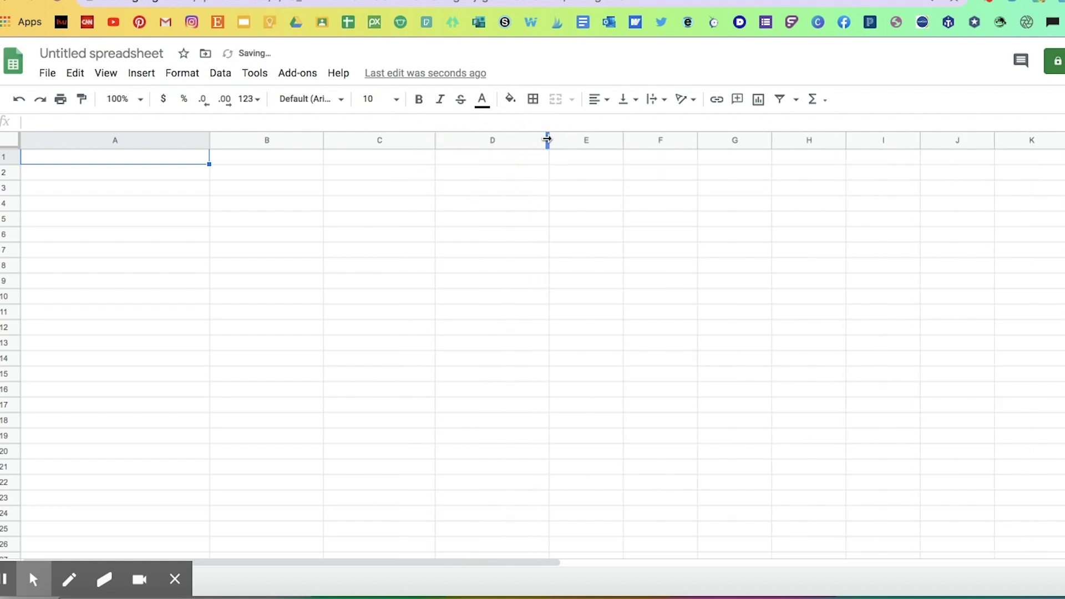
left_click_drag(624, 140, 664, 141)
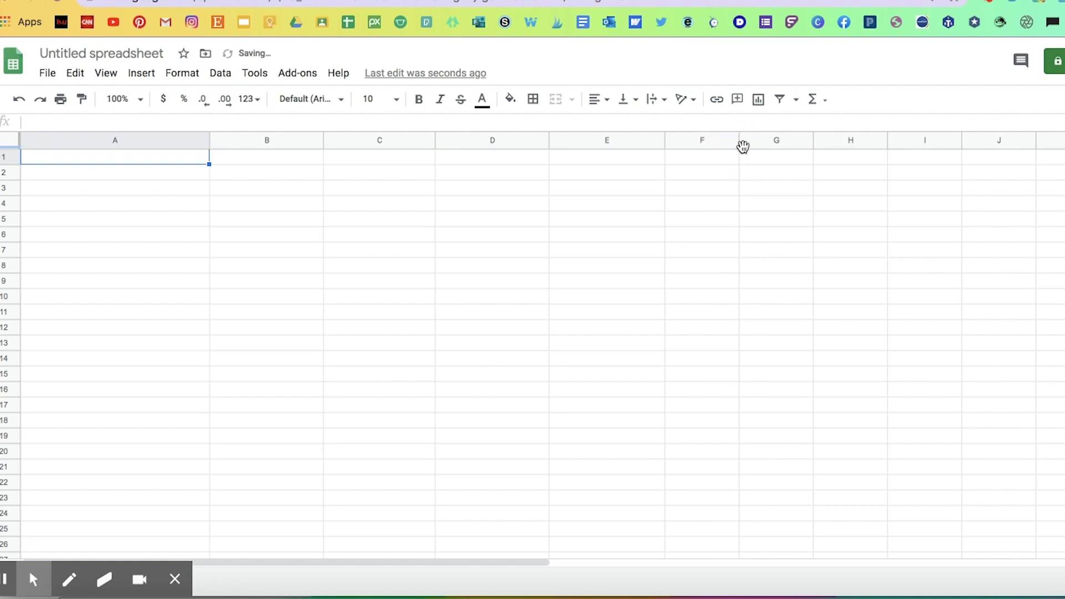
left_click(737, 265)
left_click_drag(739, 140, 777, 146)
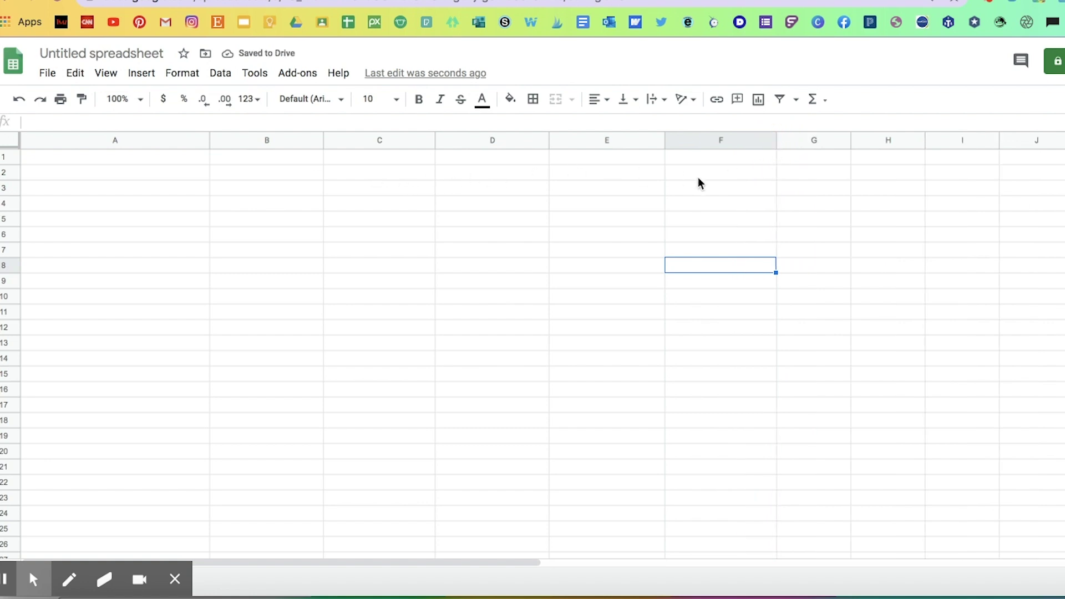
Make row 1 several times taller and merge cells A1 through F1 into one header cell
left_click_drag(11, 163, 5, 244)
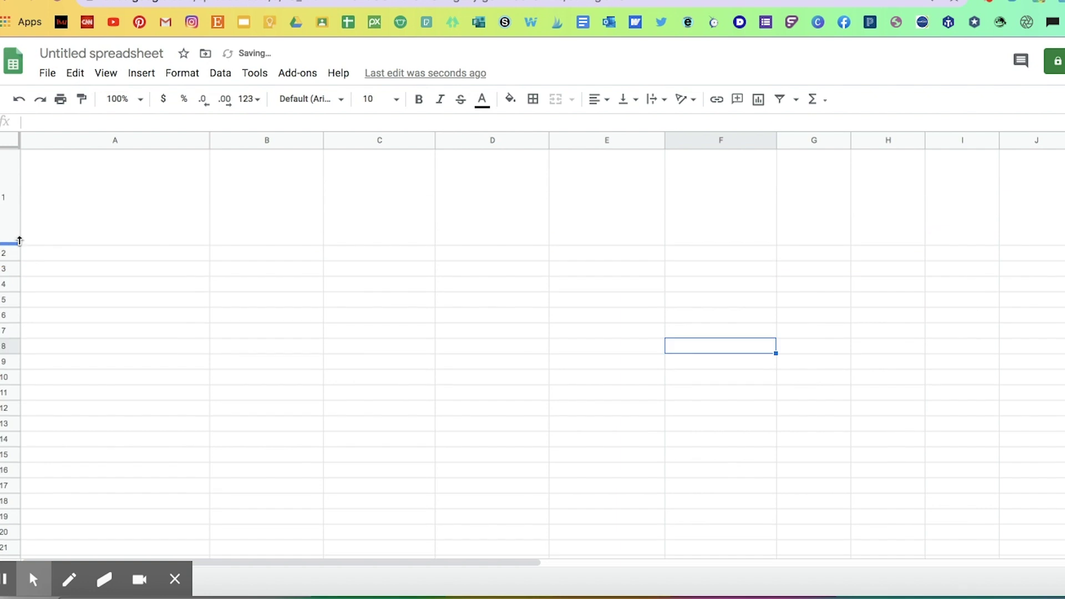
left_click(732, 192)
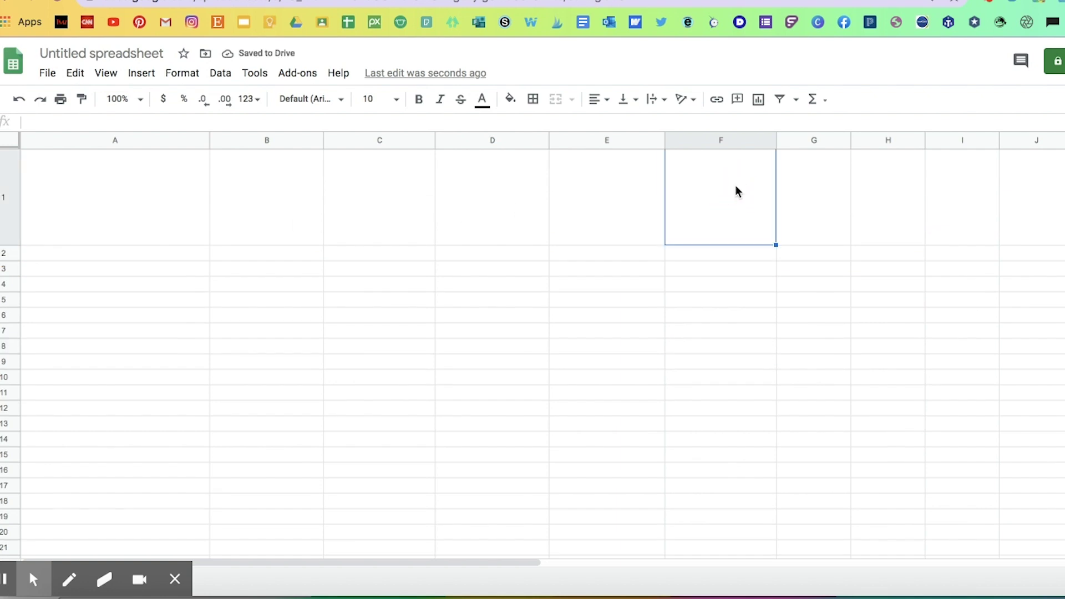
left_click_drag(754, 196, 202, 178)
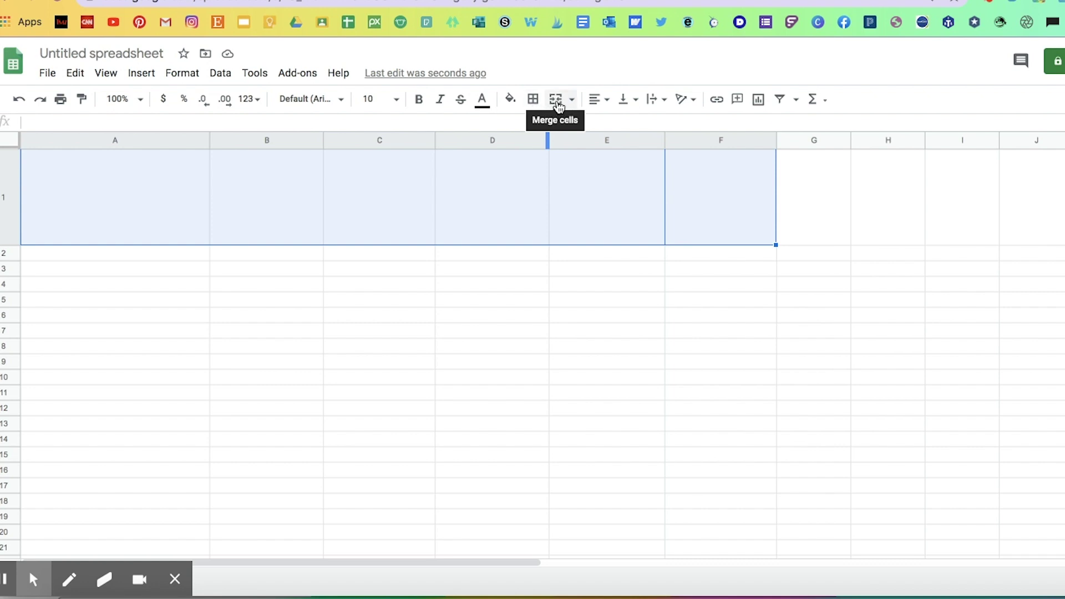
left_click(556, 99)
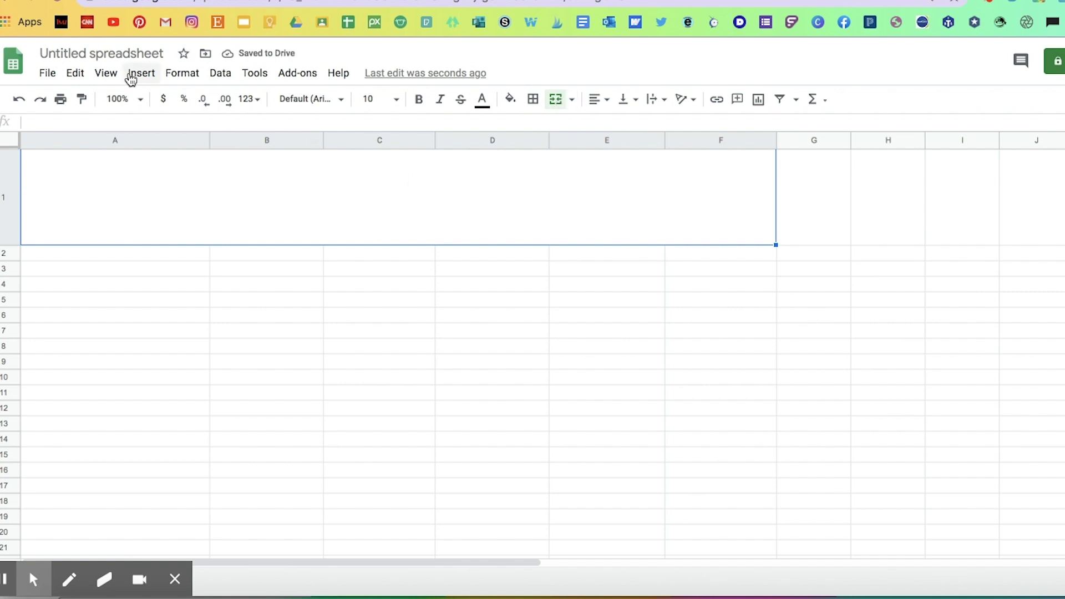
Insert the desktop image Screen Shot 2020-09-09 at 11.00.43 PM into the merged header cell and increase row 1's height to enlarge it
left_click(131, 78)
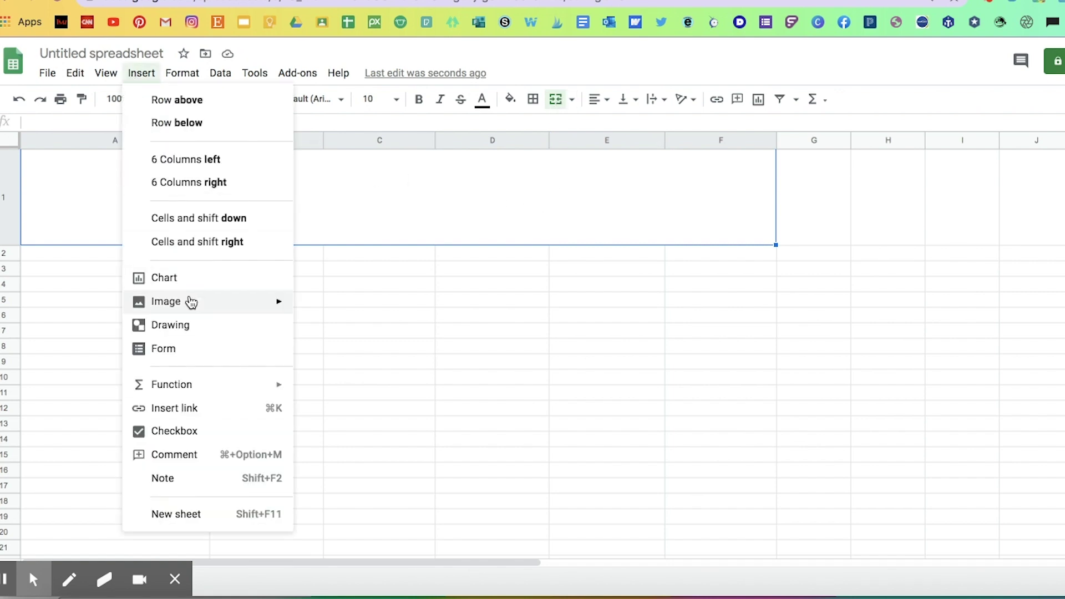
mouse_move(190, 302)
left_click(312, 309)
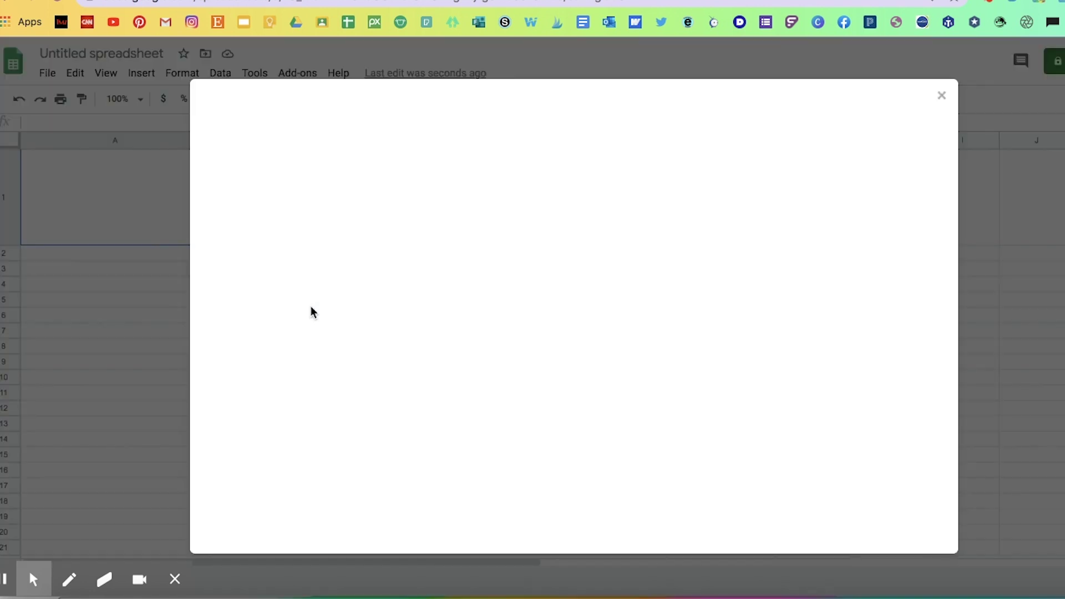
left_click(561, 343)
left_click(582, 420)
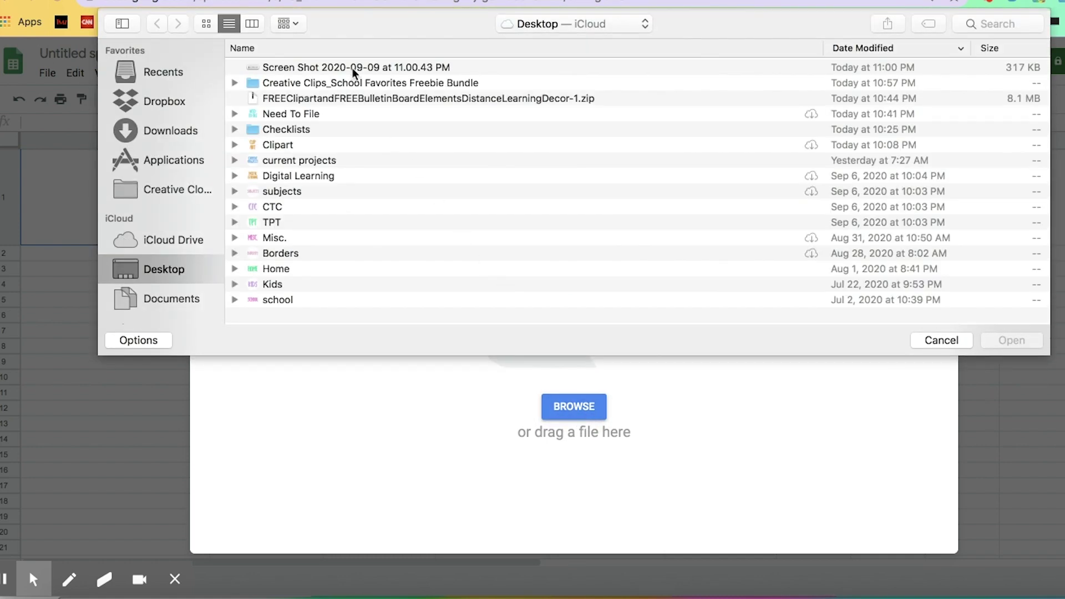
left_click(352, 69)
left_click(1008, 340)
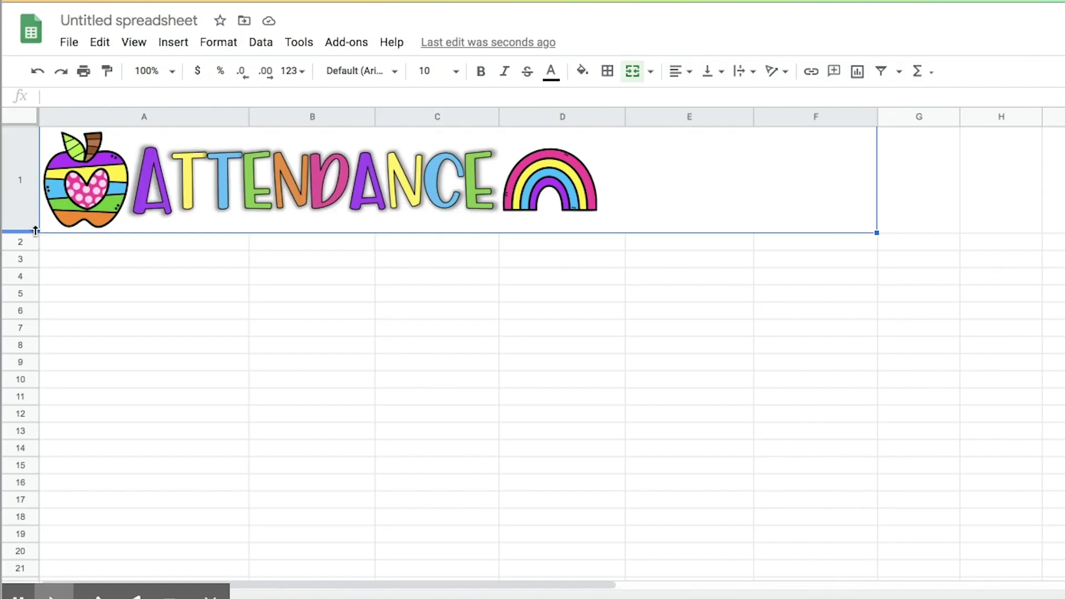
left_click_drag(35, 231, 36, 258)
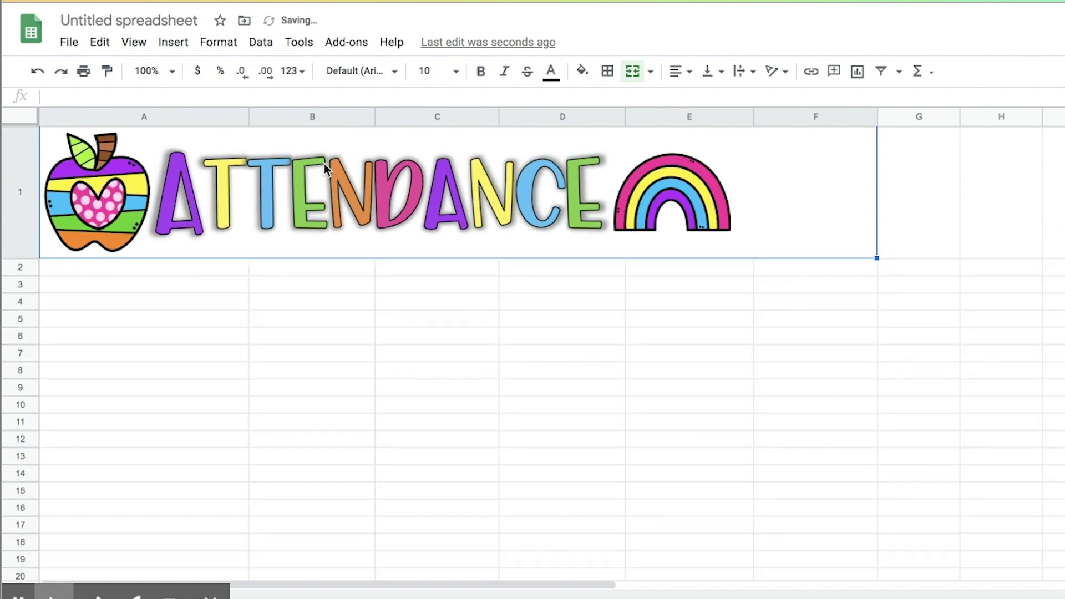
Centre the Attendance image horizontally in the merged header cell and enter the heading Name in cell A2
left_click(682, 72)
left_click(698, 98)
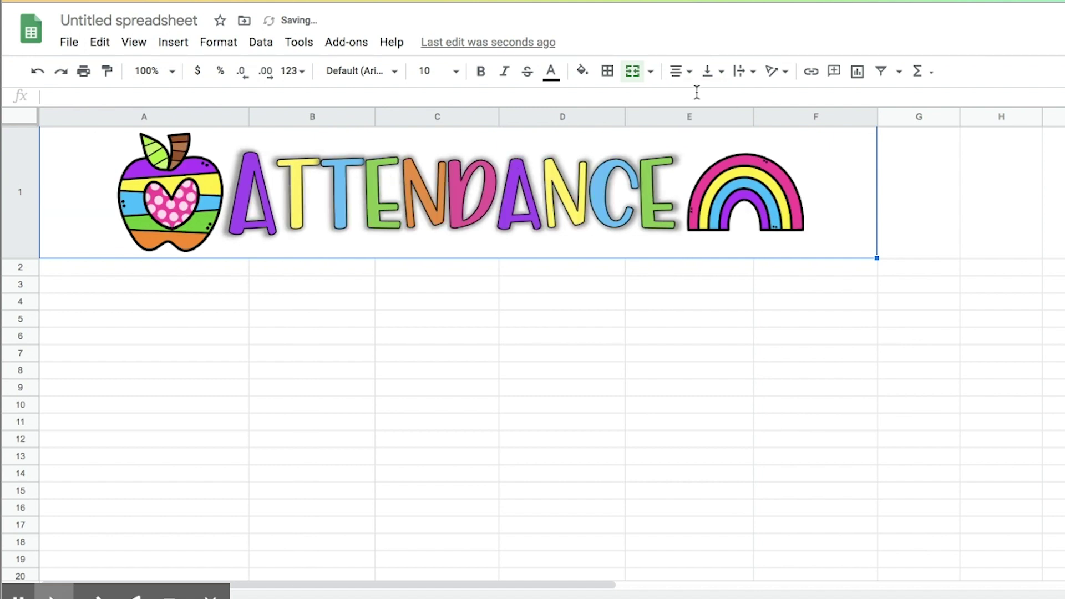
left_click(133, 271)
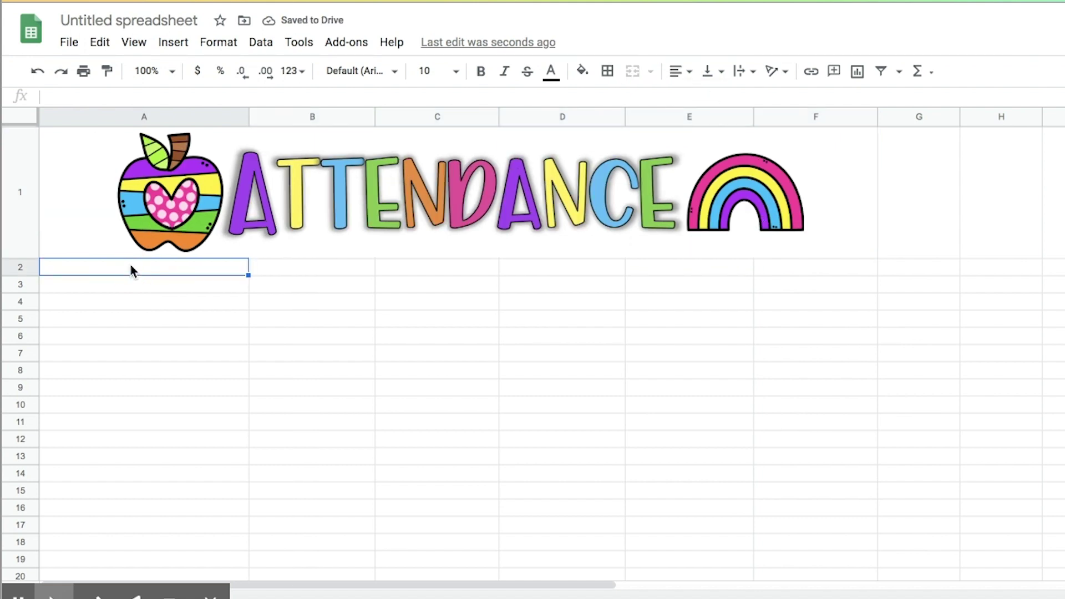
type("Name")
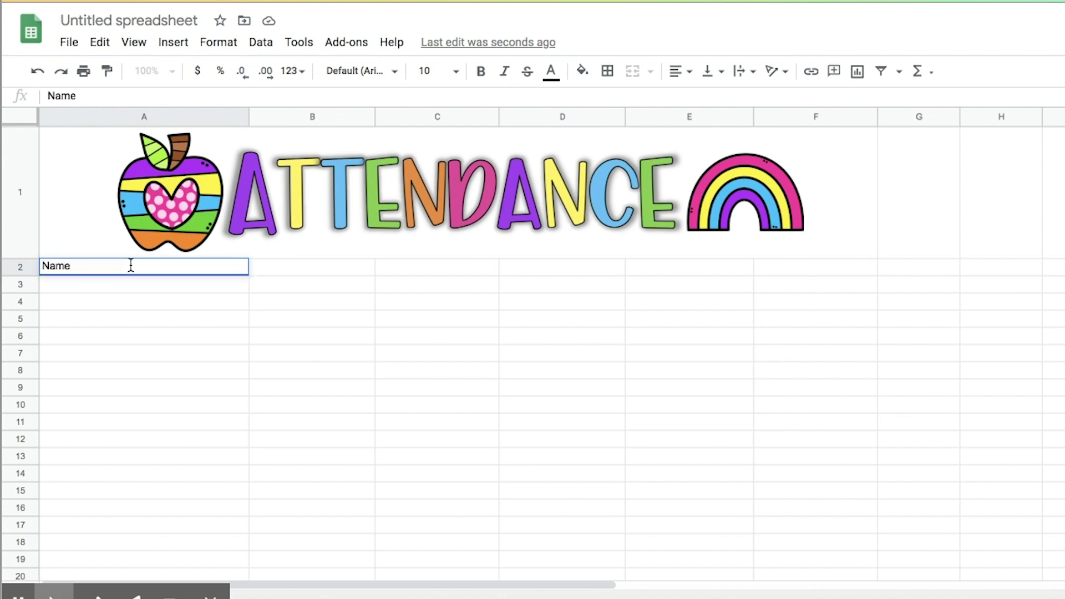
key("Tab")
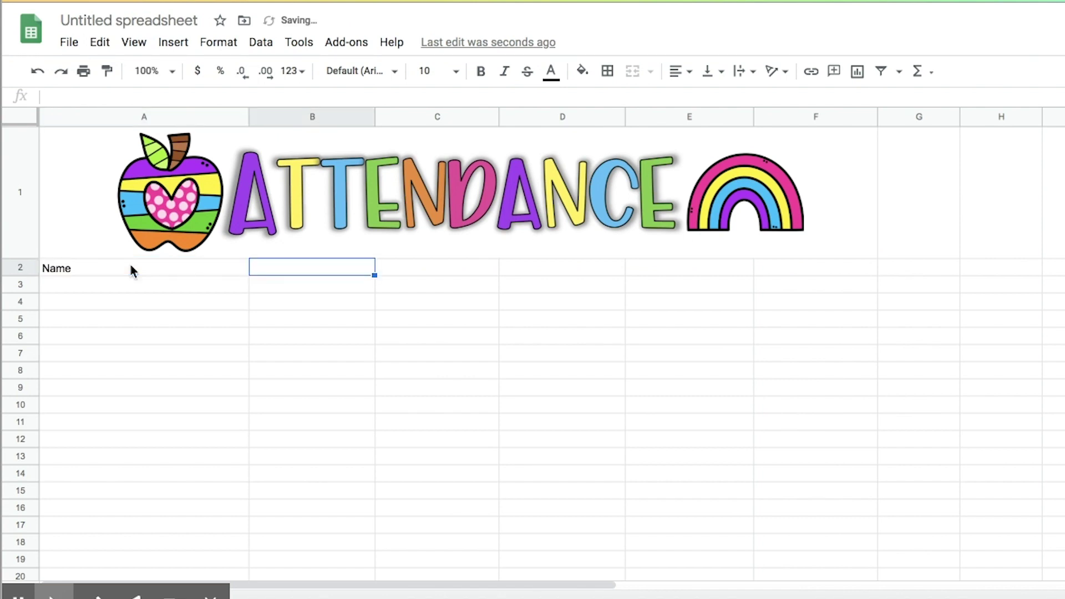
Enter the weekday headings Monday, Tuesday, Wednesday, Thursday and Friday in cells B2 through F2
type("Monday")
key("Tab")
type("Tuesday")
key("Tab")
type("Wednesday")
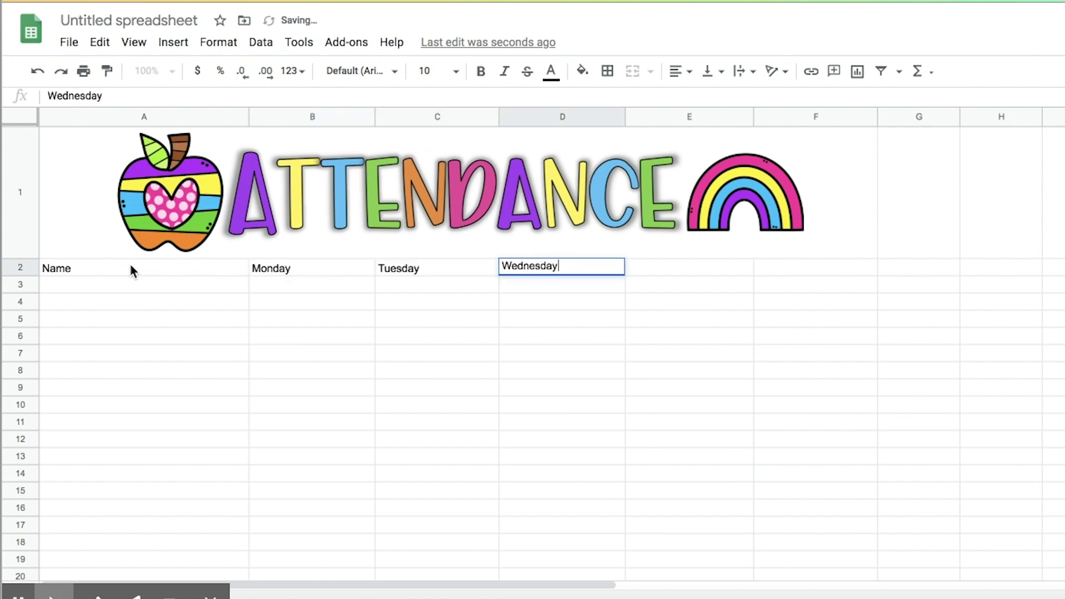
key("Tab")
type("Thursd")
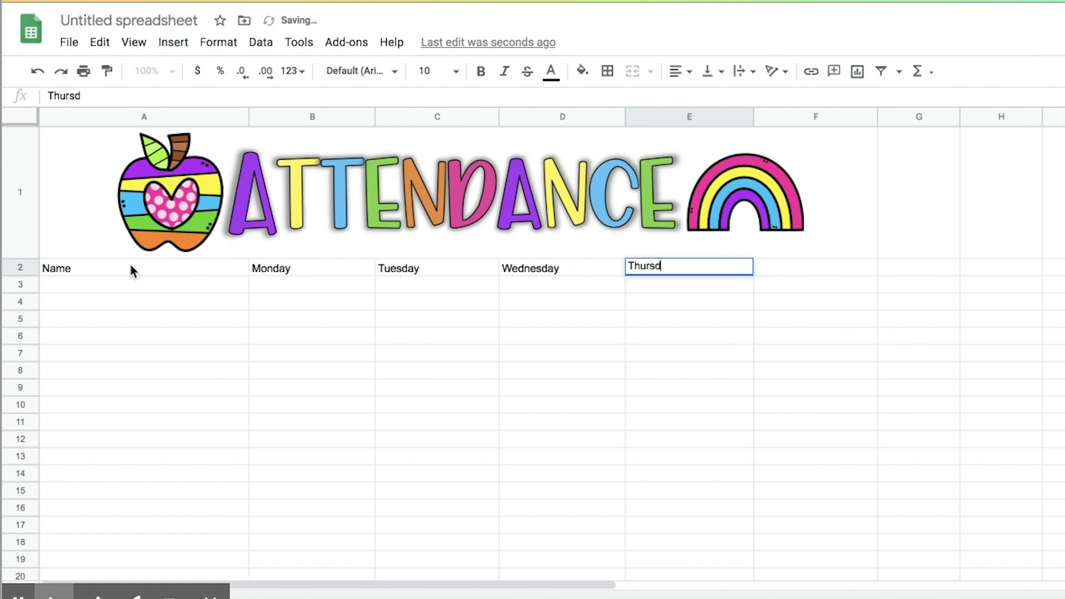
type("ay")
key("Tab")
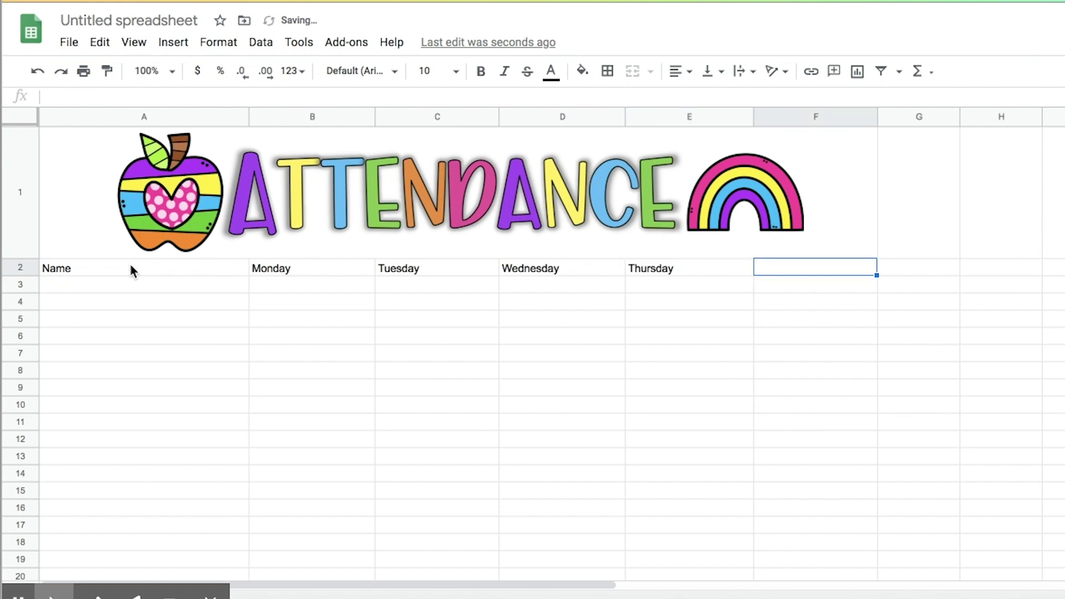
type("Friday")
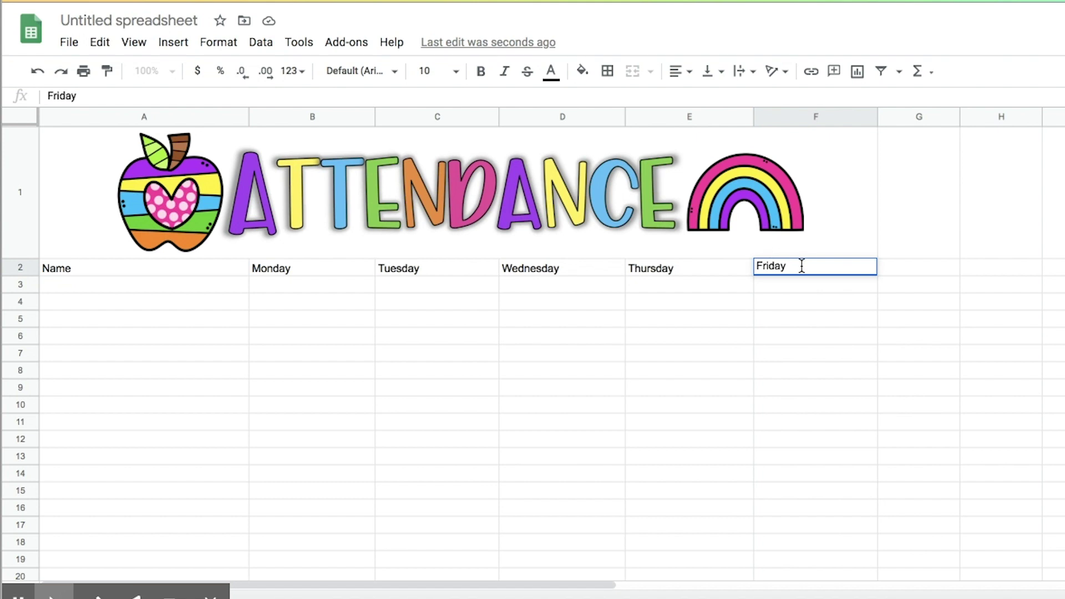
Set the font size of the row 2 headings from Name through Friday to 18
left_click_drag(801, 266, 761, 269)
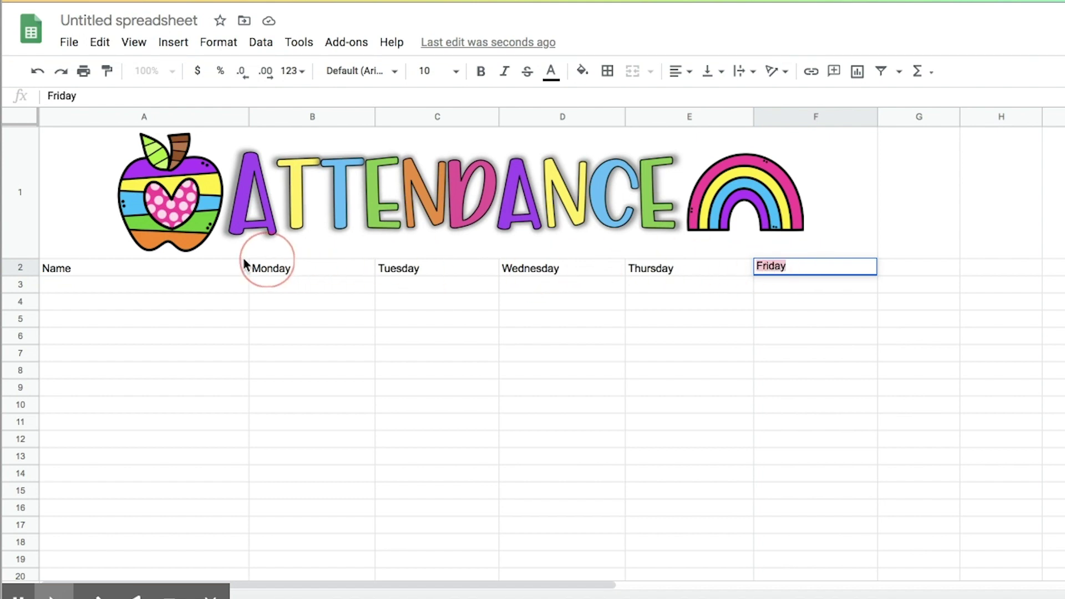
left_click(903, 290)
left_click(825, 267)
left_click(788, 270)
left_click_drag(788, 270, 209, 265)
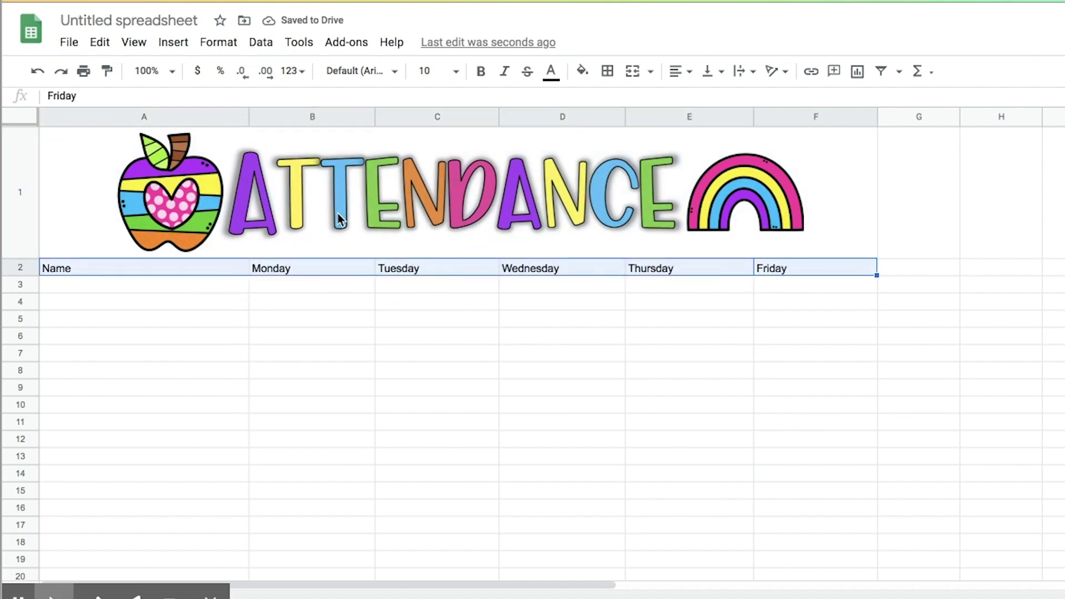
left_click(455, 71)
left_click(431, 257)
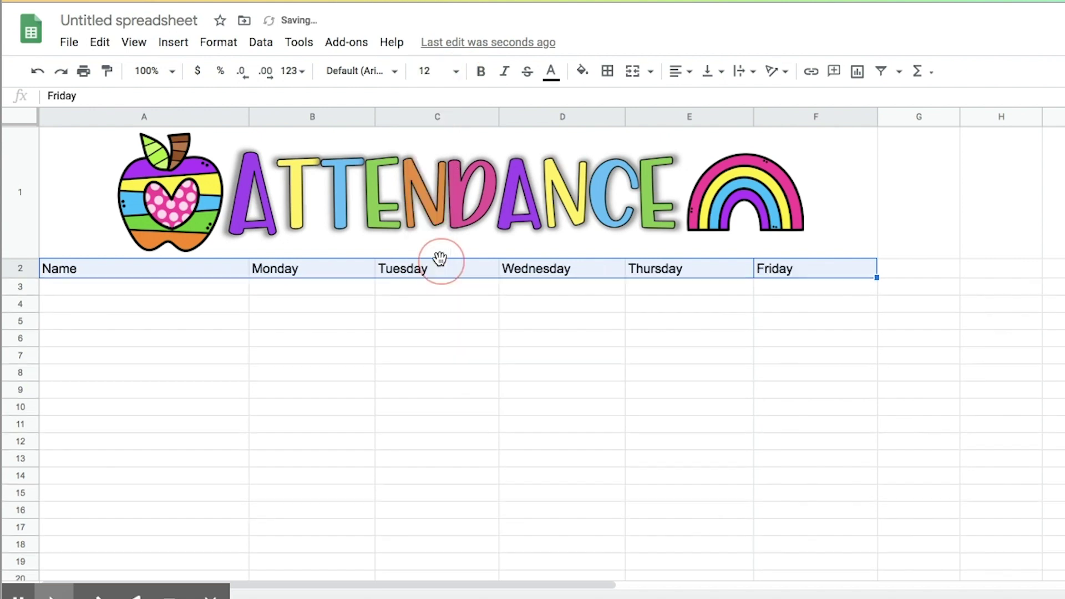
left_click(461, 71)
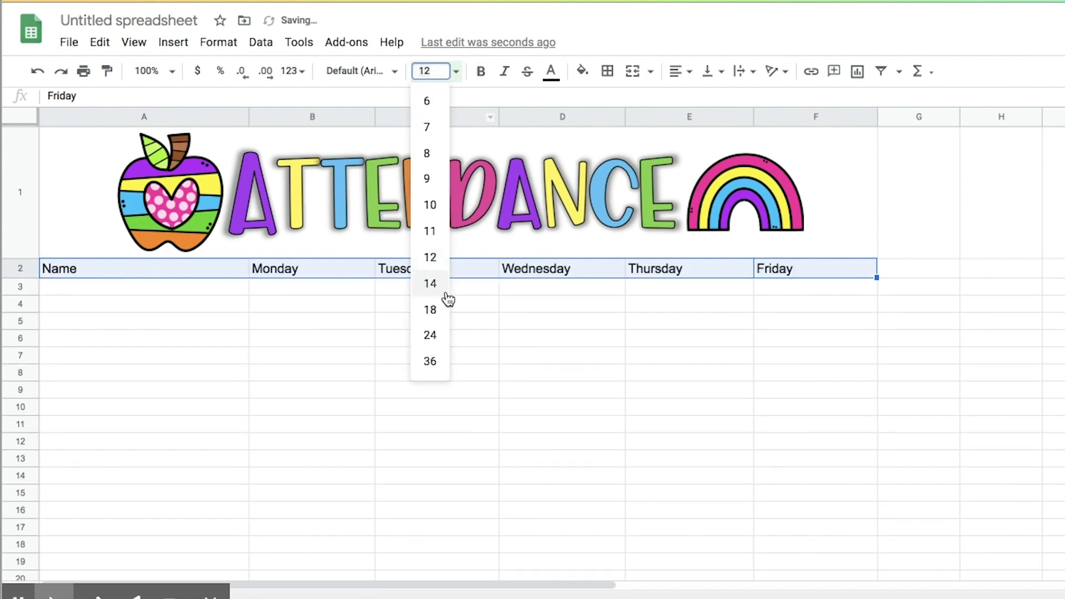
left_click(438, 317)
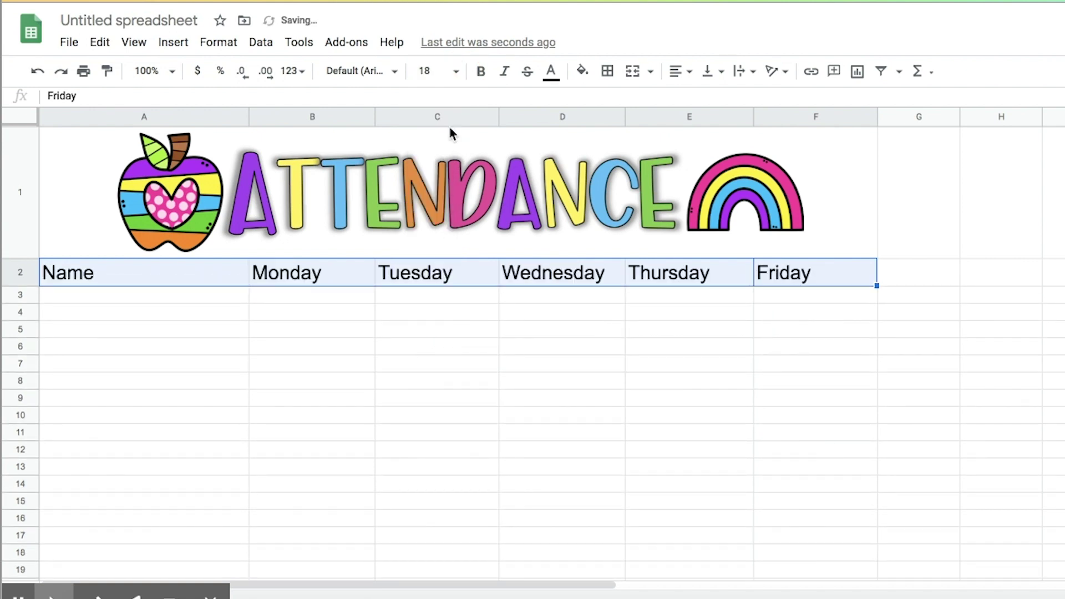
Try font size 24 on the row 2 headings and return them to 18
left_click(456, 71)
left_click(431, 336)
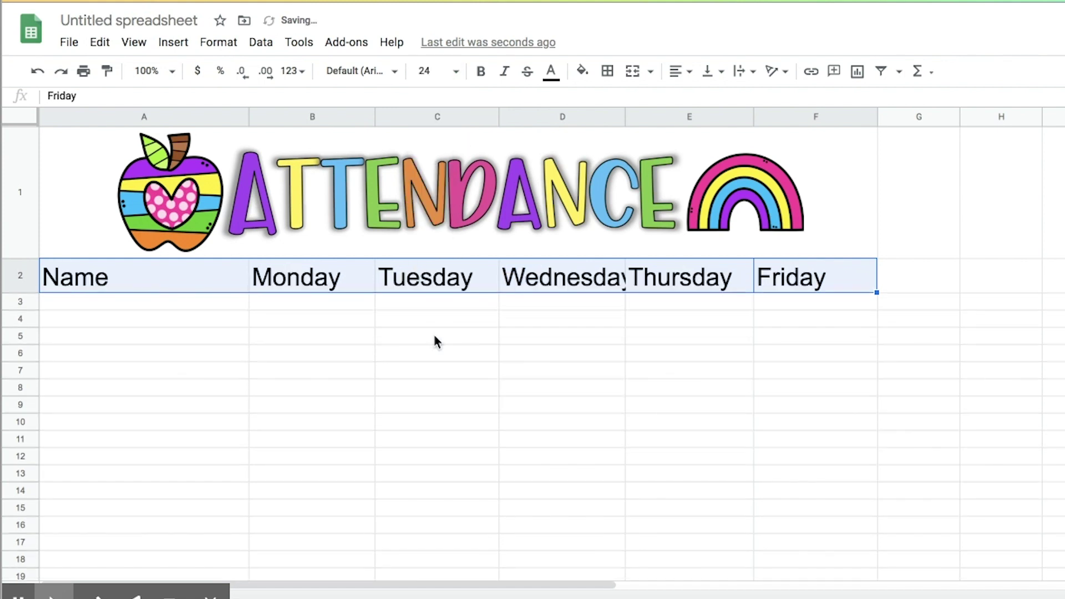
left_click(456, 71)
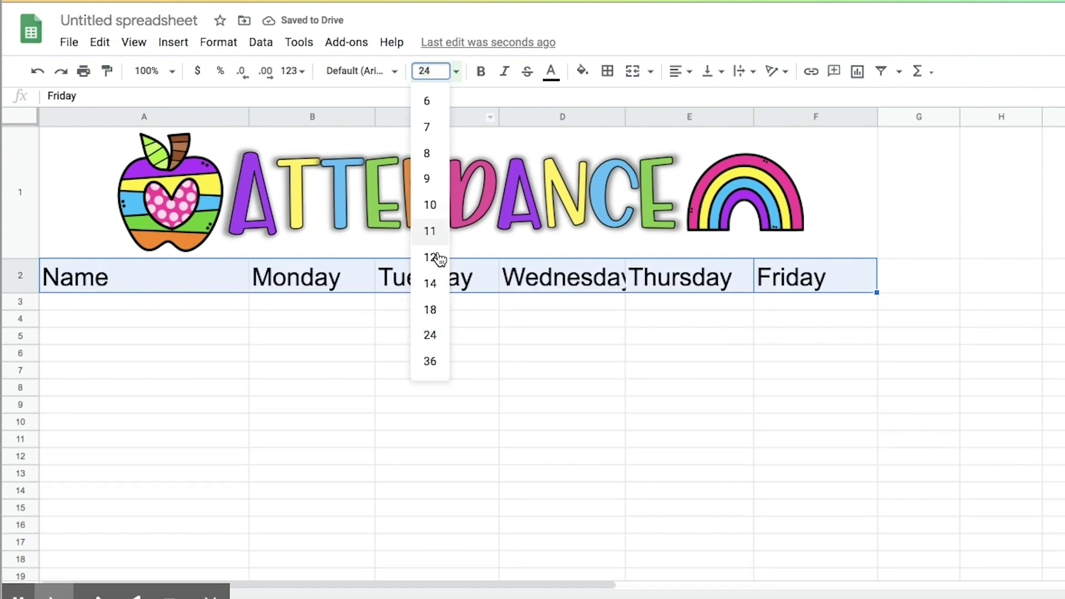
left_click(432, 309)
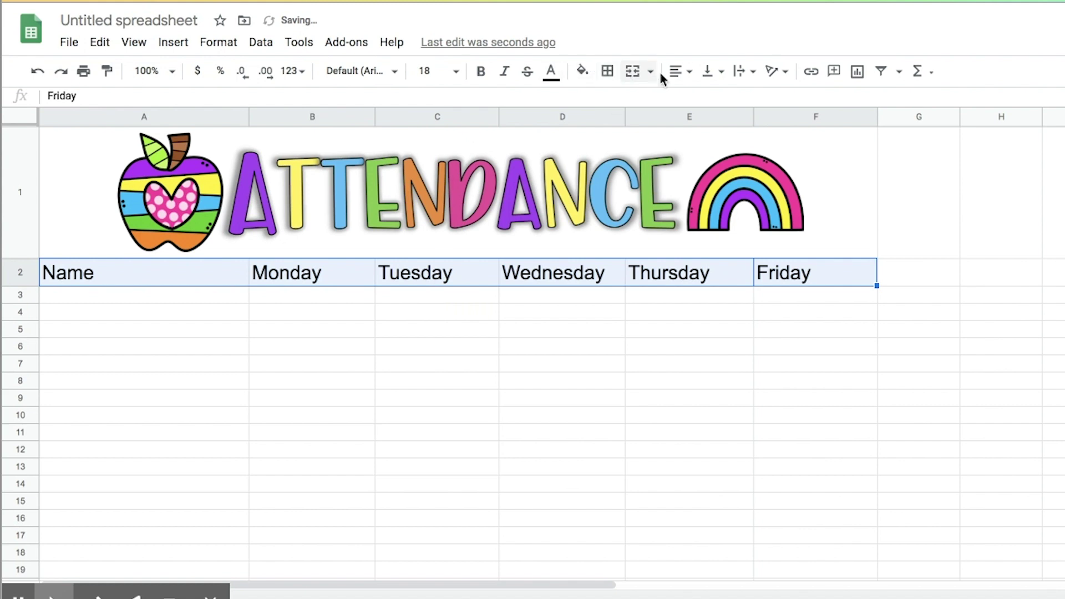
Centre the row 2 headings from Name through Friday horizontally in their cells
left_click(677, 72)
left_click(698, 99)
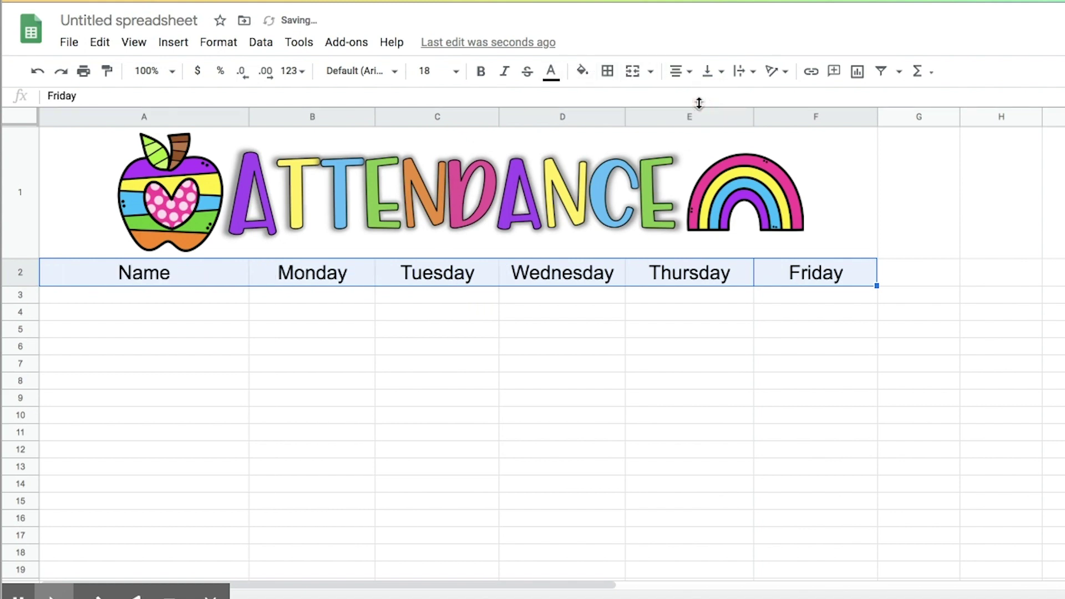
left_click(548, 329)
Set the font colour of the Monday heading in cell B2 to purple
left_click(360, 273)
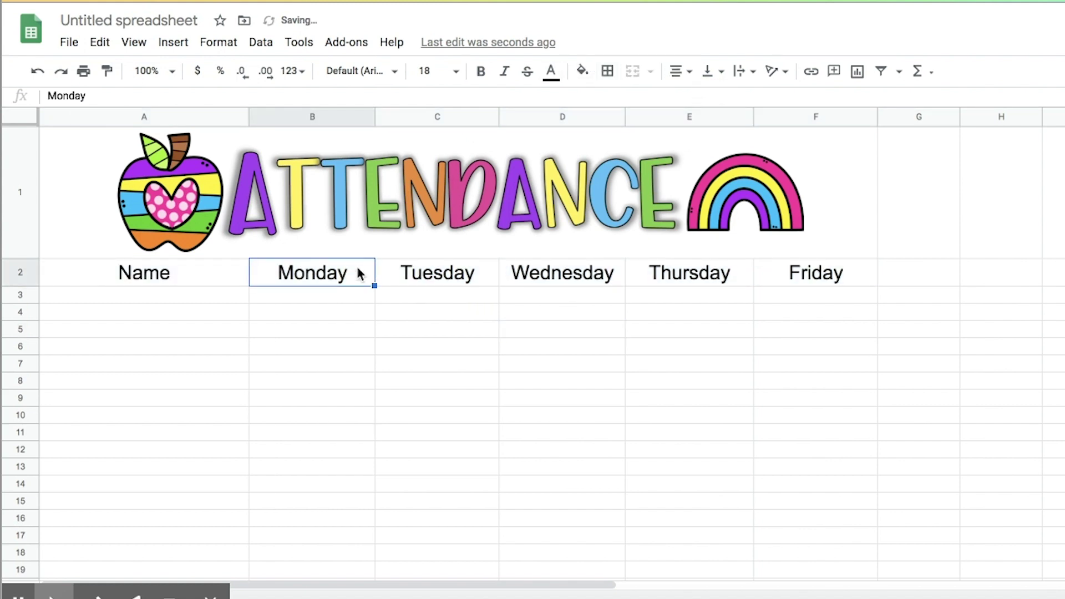
left_click(552, 73)
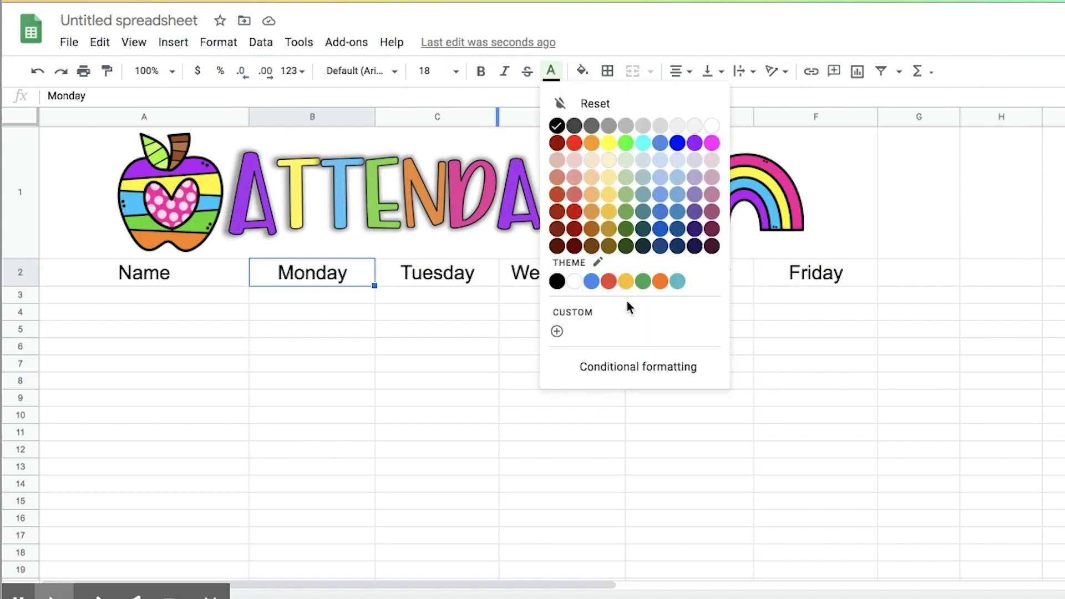
left_click(698, 145)
Set the font colour of the Tuesday heading in cell C2 to a medium blue from the preset colours
left_click(480, 275)
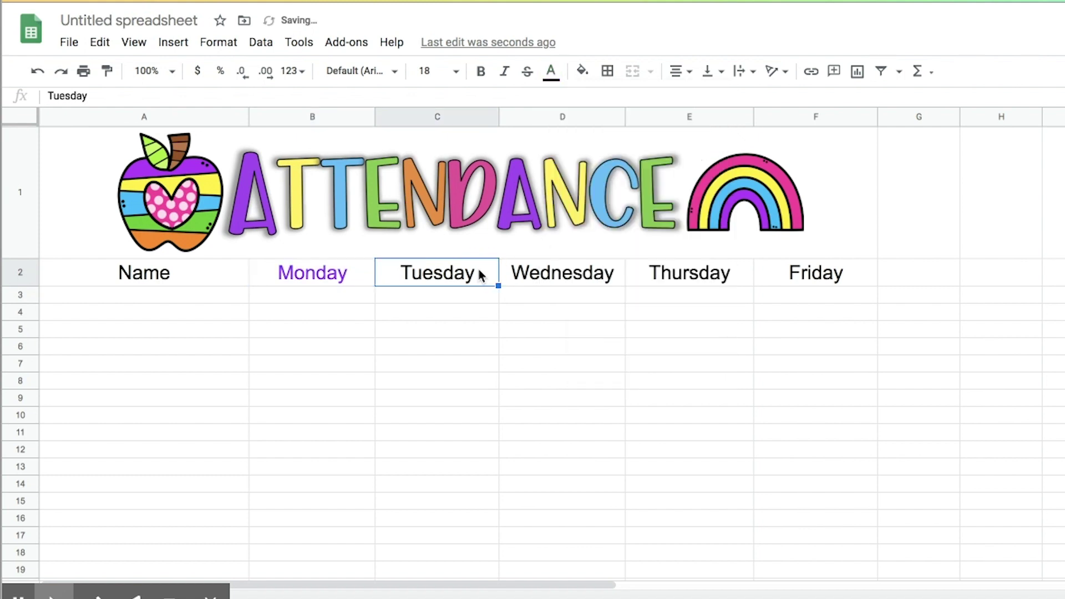
left_click(551, 71)
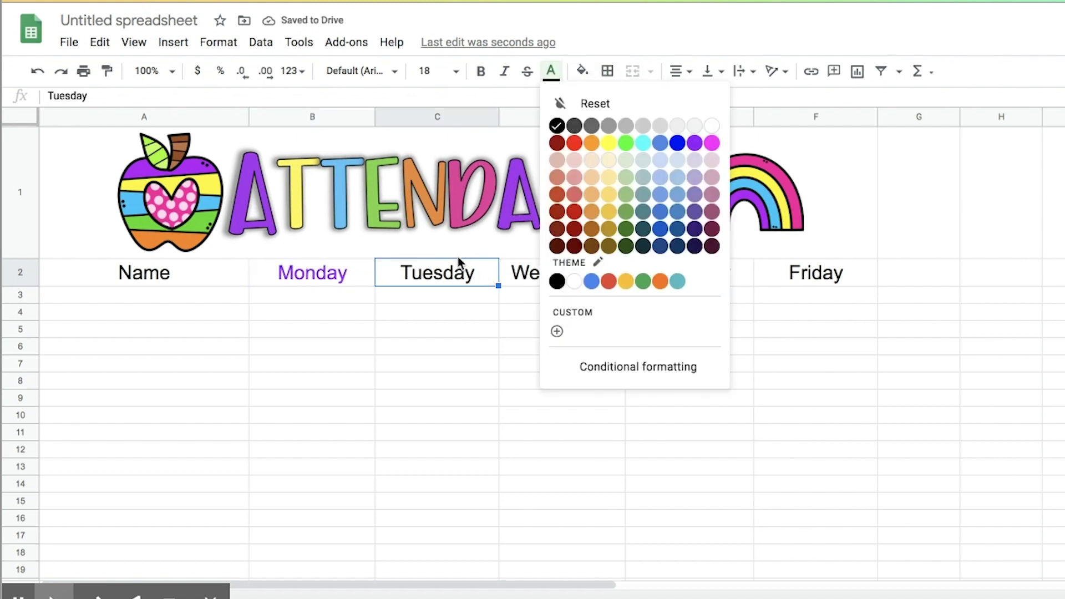
left_click(451, 282)
left_click(407, 272)
left_click_drag(406, 271, 431, 270)
left_click(475, 274)
left_click(464, 295)
left_click(470, 277)
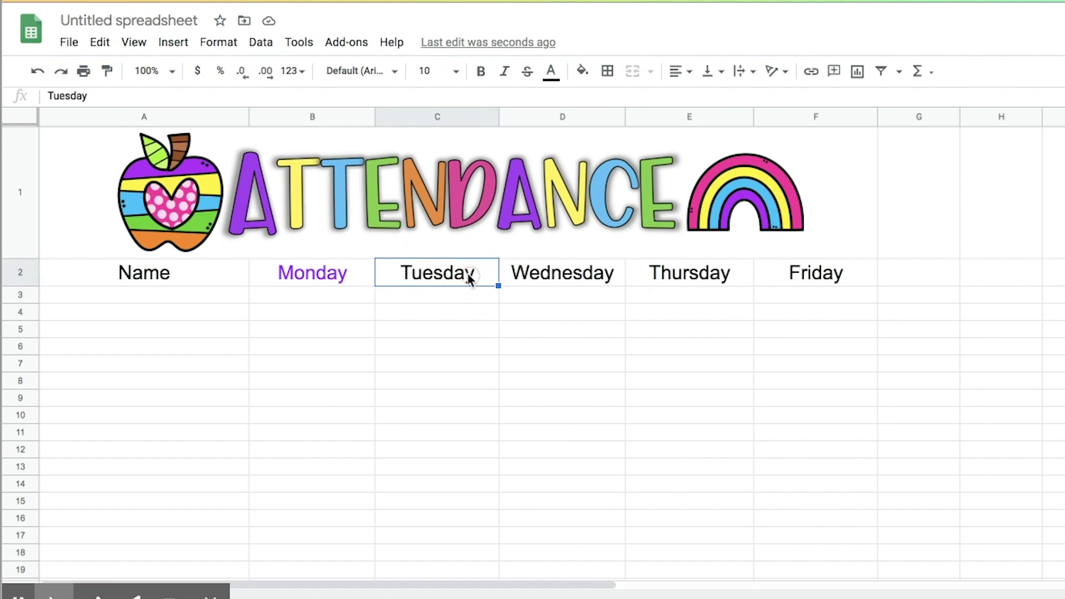
left_click(554, 75)
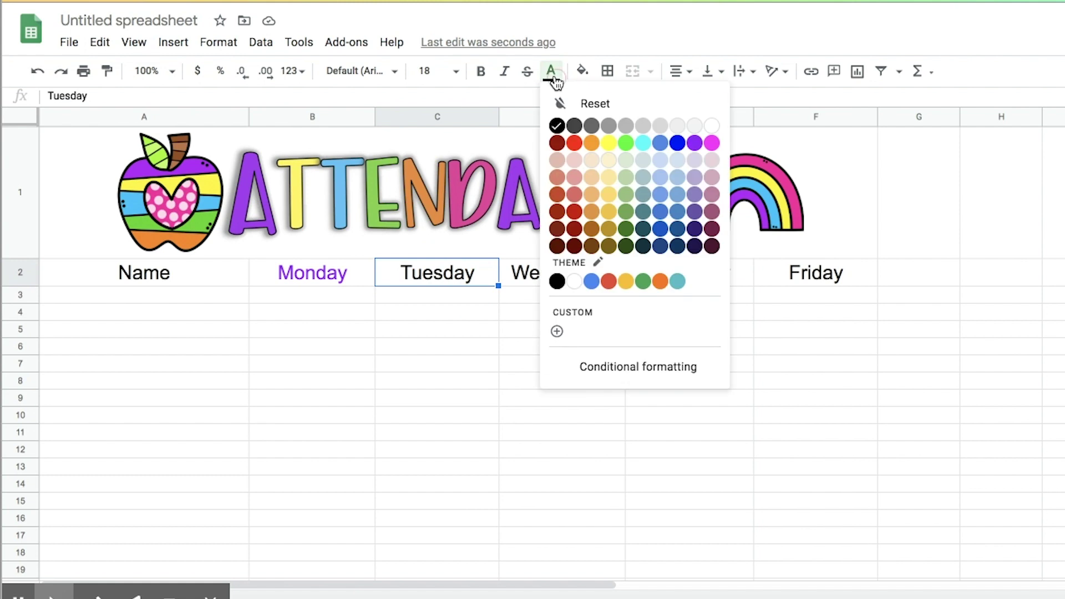
left_click(683, 193)
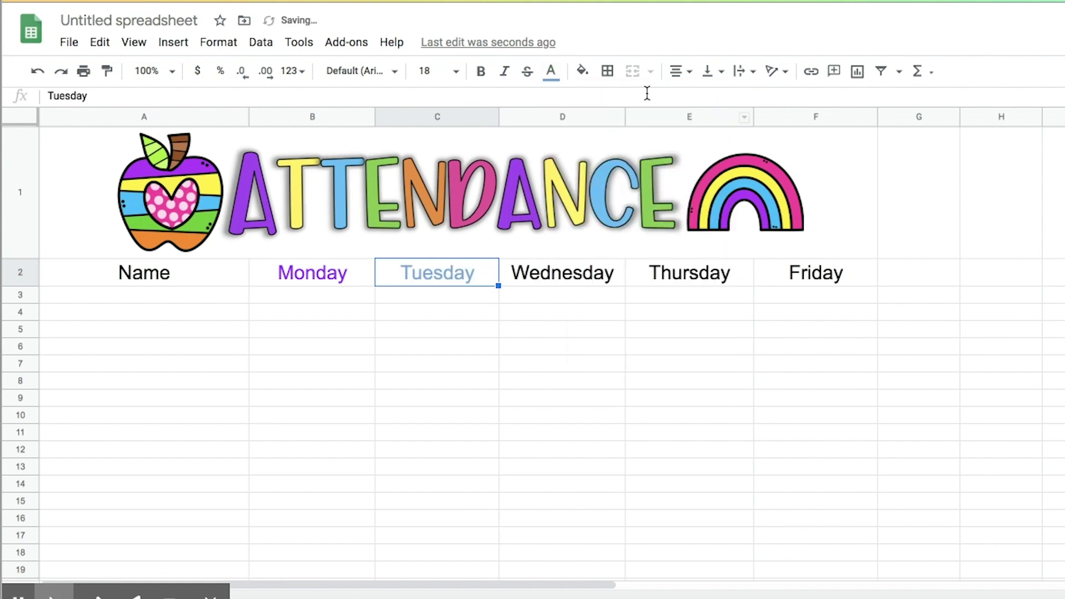
left_click(553, 75)
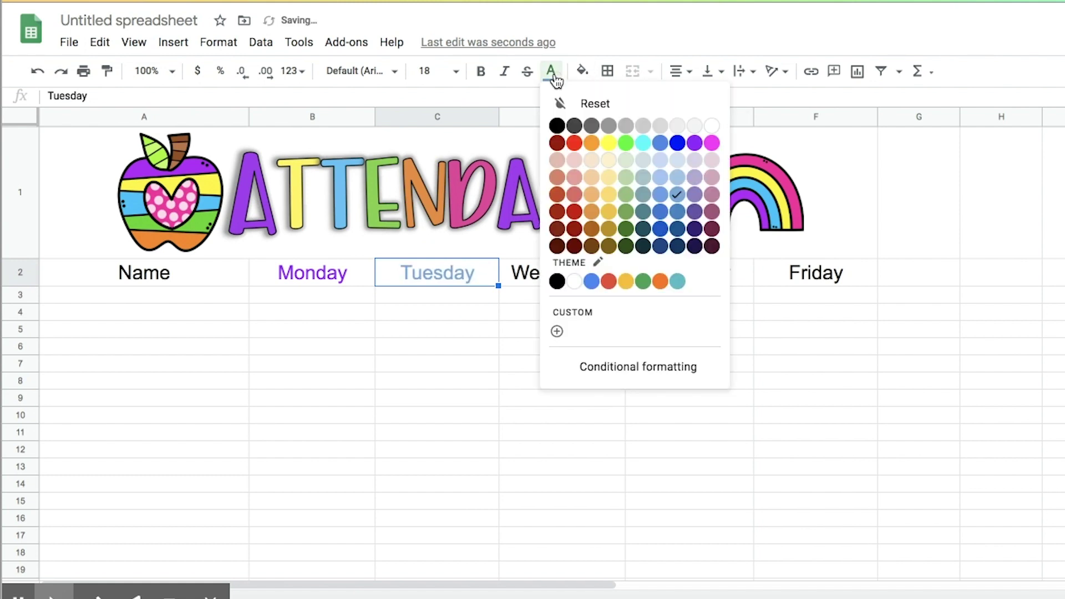
left_click(661, 143)
Set the font colour of the Wednesday heading to bright green and of the Thursday heading to the theme orange
left_click(612, 274)
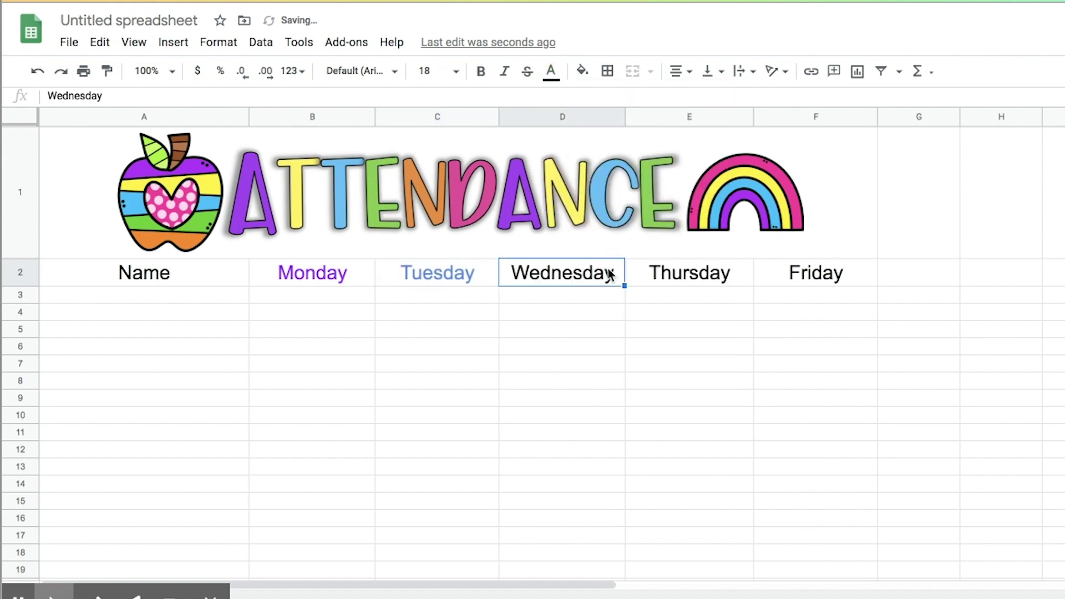
left_click(545, 269)
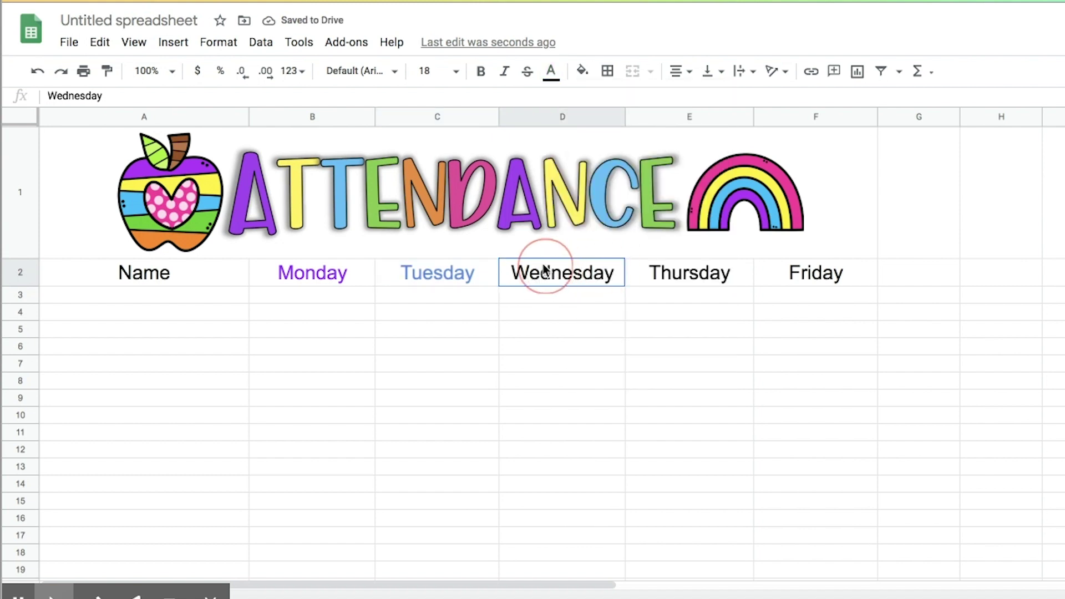
left_click(551, 73)
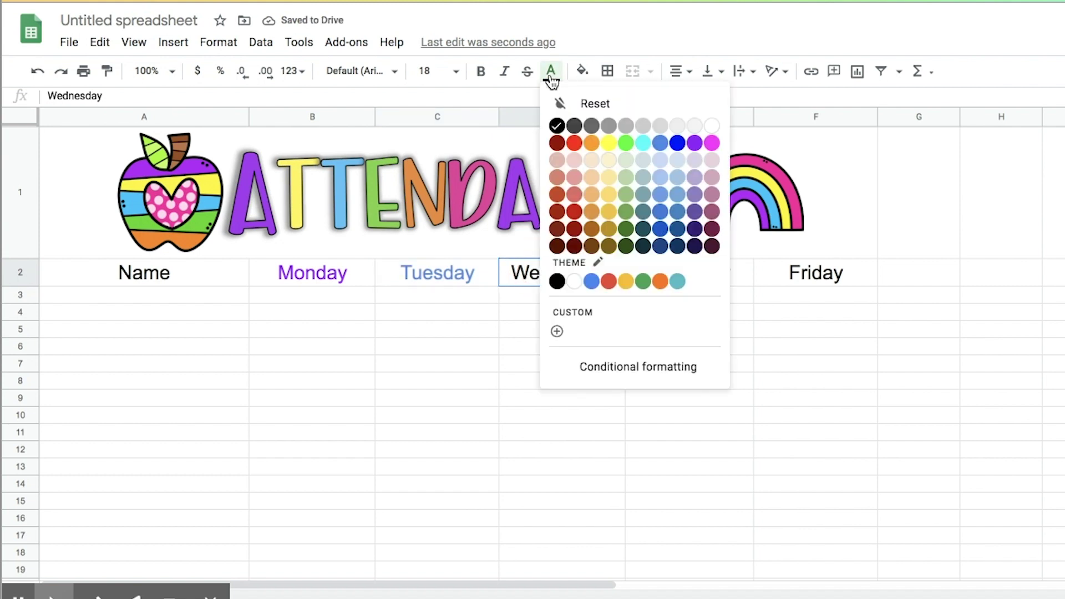
left_click(631, 145)
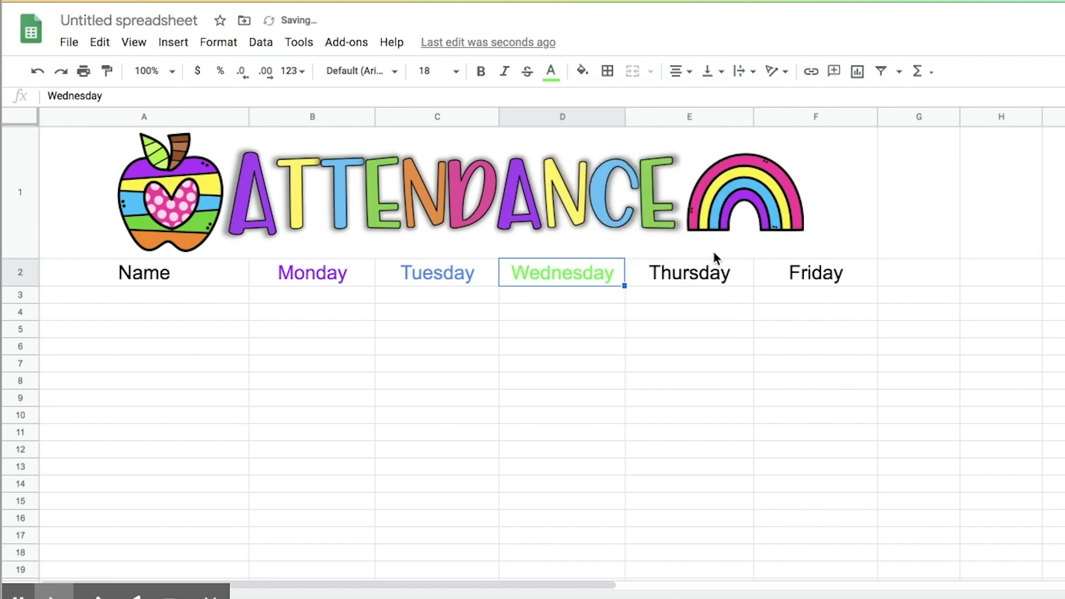
left_click(724, 273)
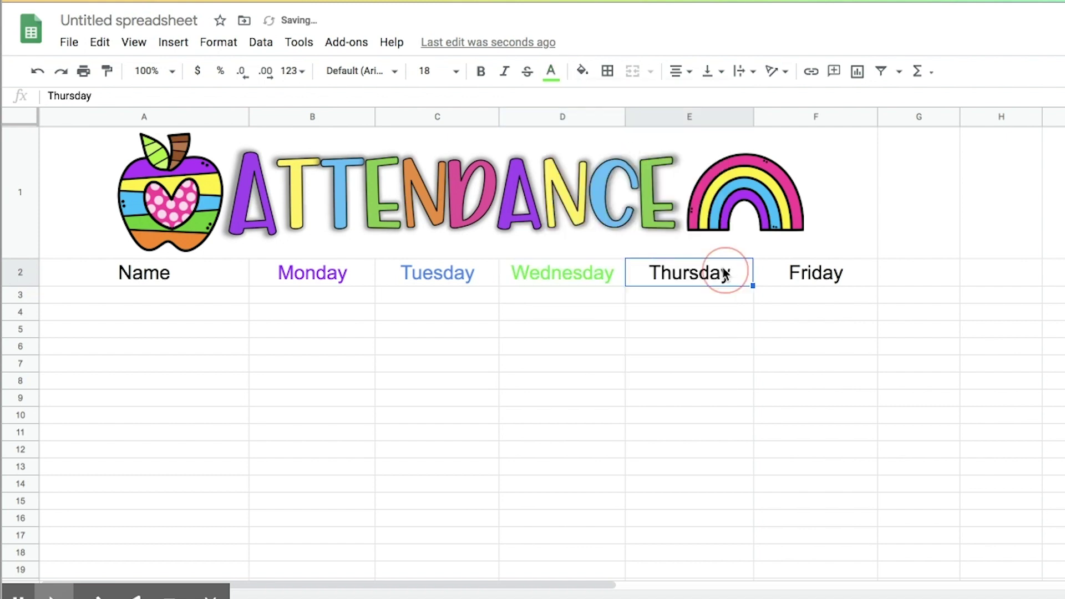
left_click(553, 73)
left_click(659, 281)
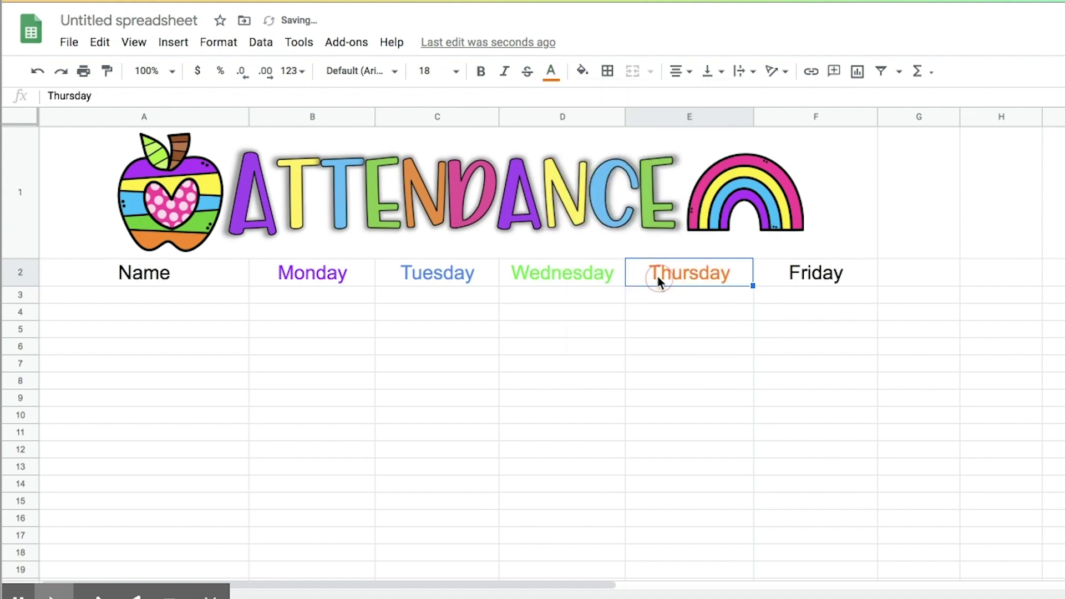
Set the font colour of the Friday heading in cell F2 to the custom pink #d919a0
left_click(821, 275)
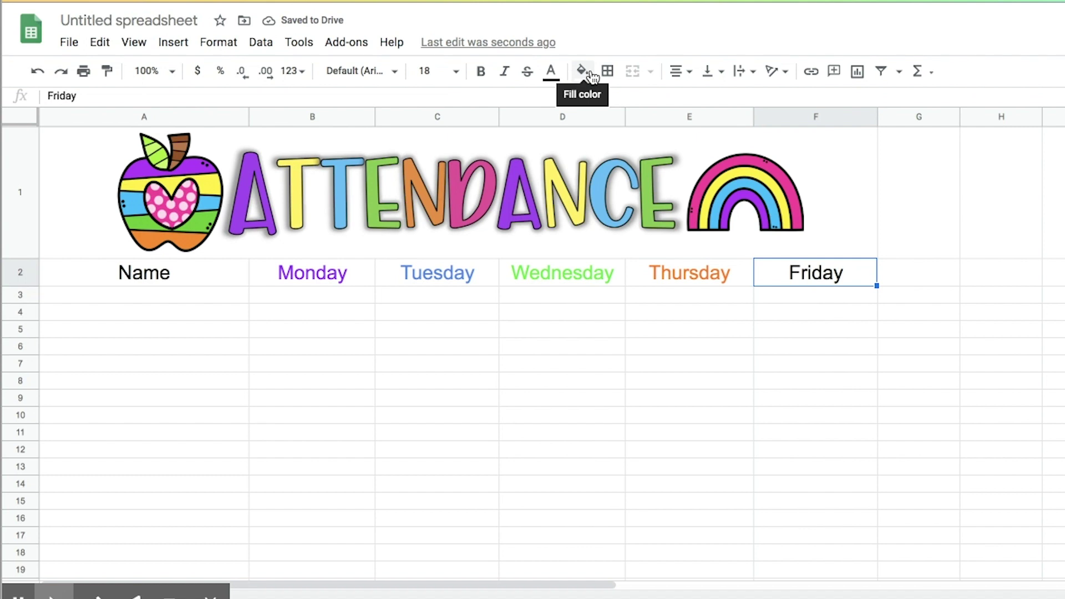
left_click(557, 77)
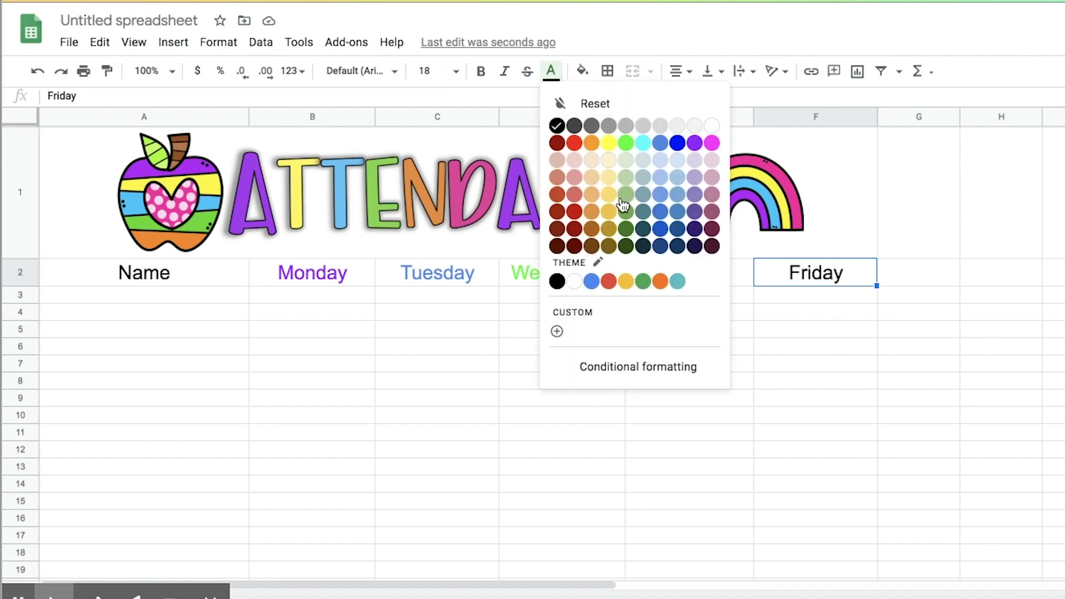
left_click(560, 330)
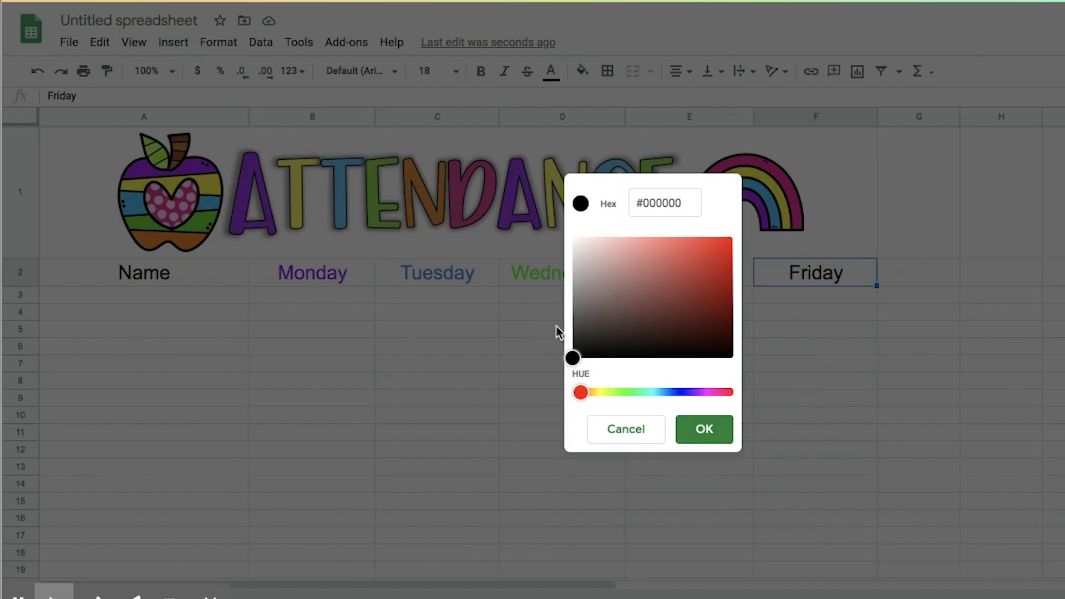
left_click_drag(580, 393, 714, 398)
left_click(715, 255)
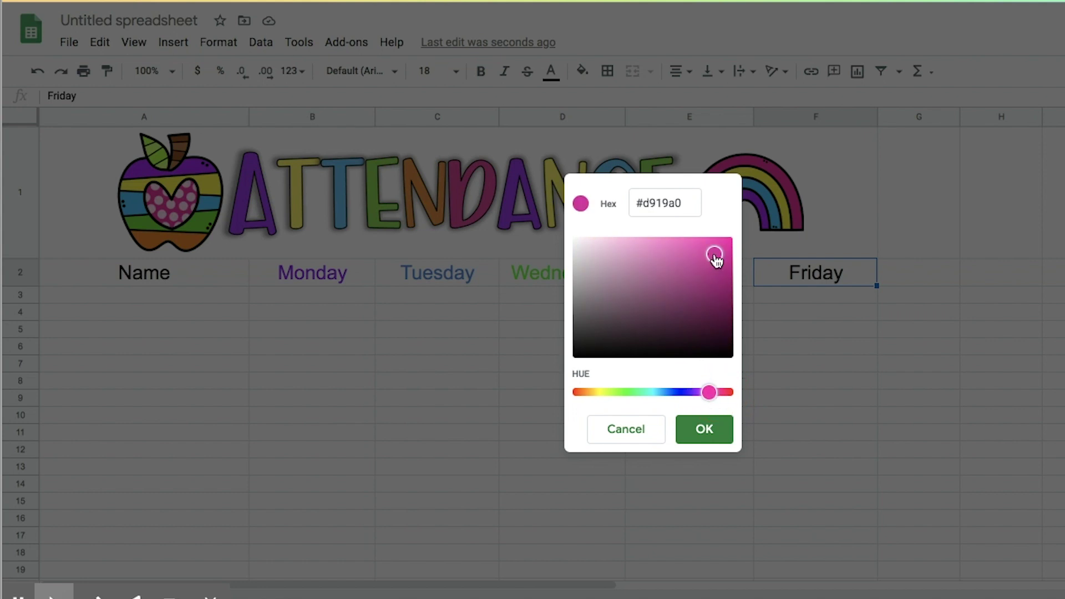
left_click(727, 439)
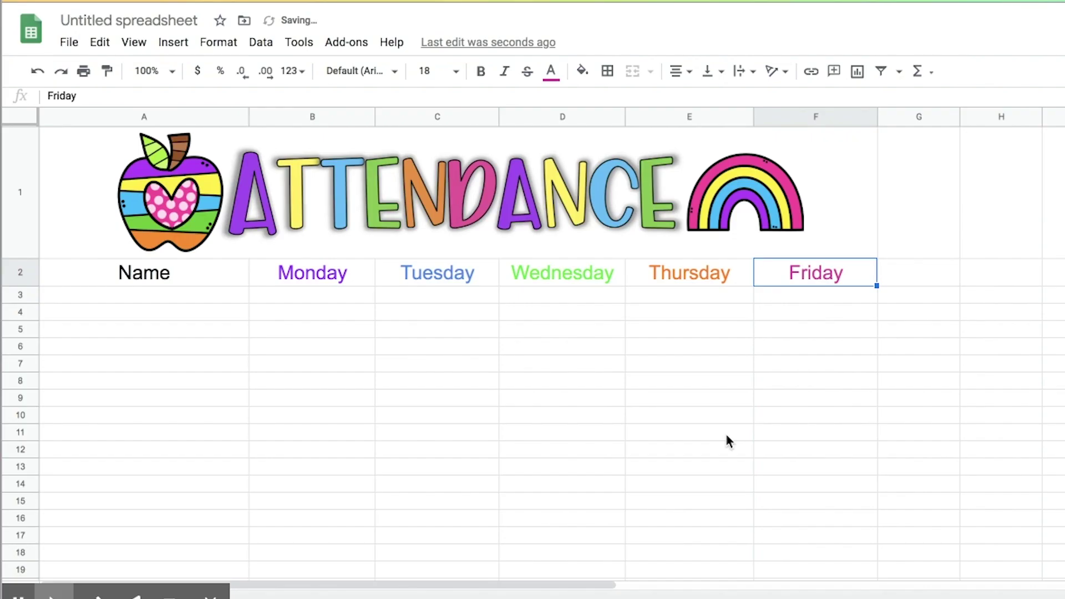
left_click(796, 432)
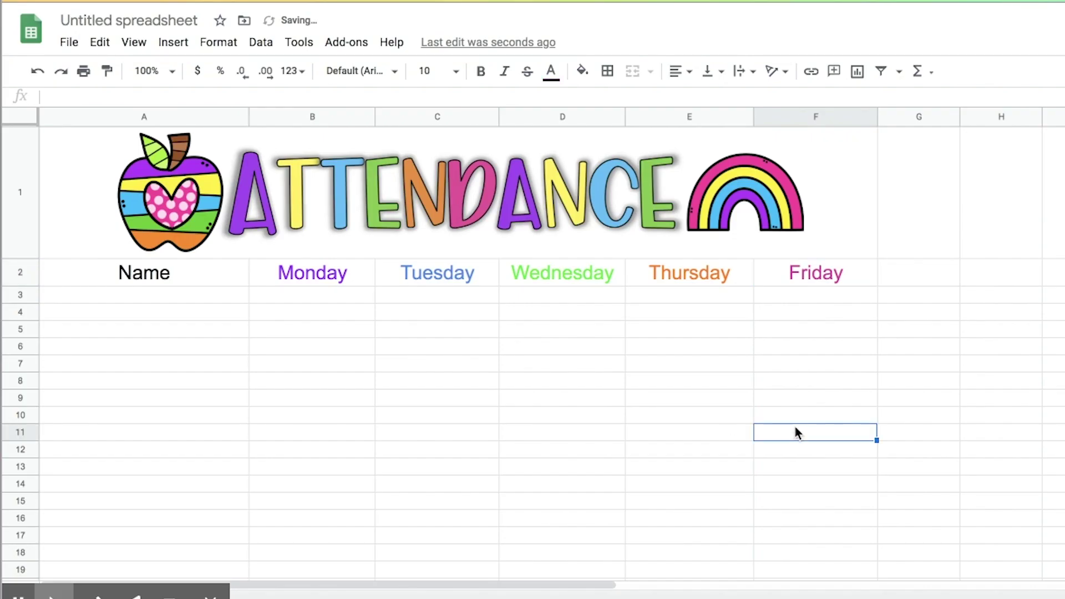
left_click(211, 300)
key("Down")
key("Down")
key("Down")
key("Down")
key("Down")
key("Down")
key("Down")
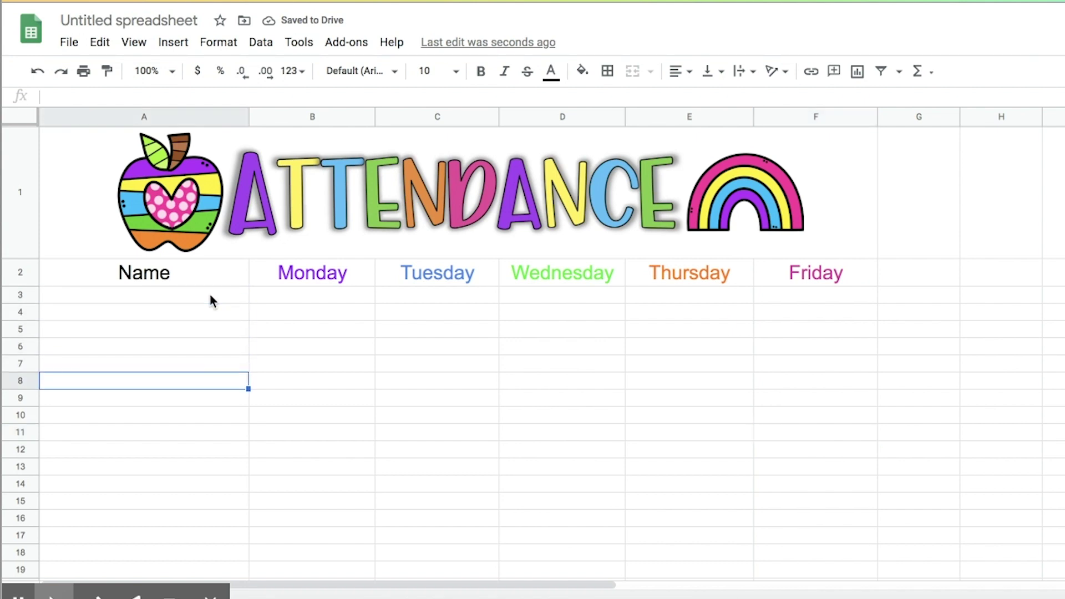
Insert checkboxes under the Monday heading in cells B3 through B19
left_click_drag(323, 297, 330, 565)
left_click_drag(332, 571, 329, 568)
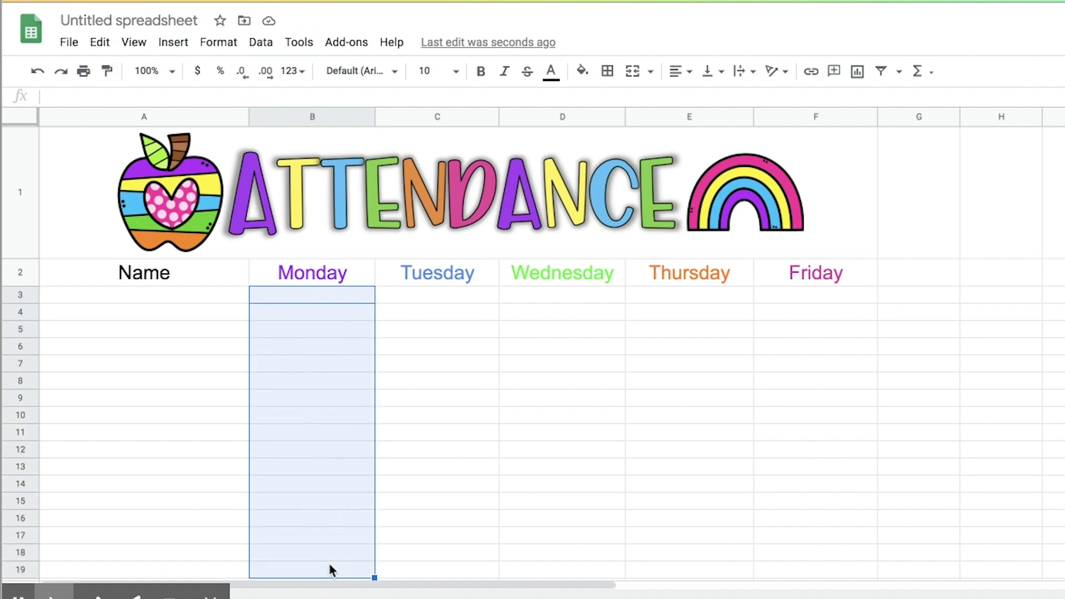
left_click(174, 42)
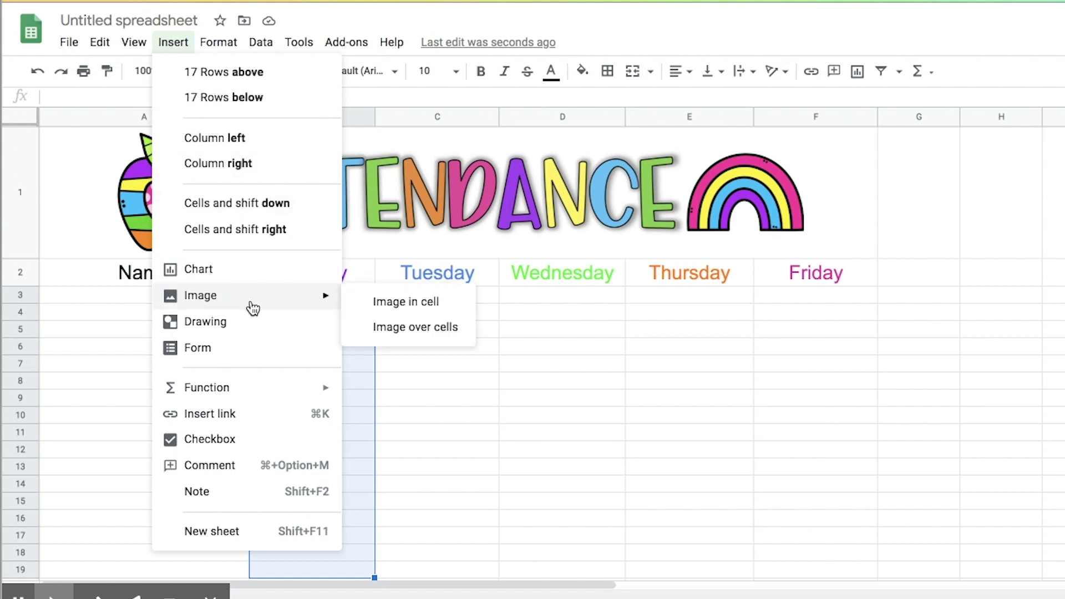
left_click(238, 439)
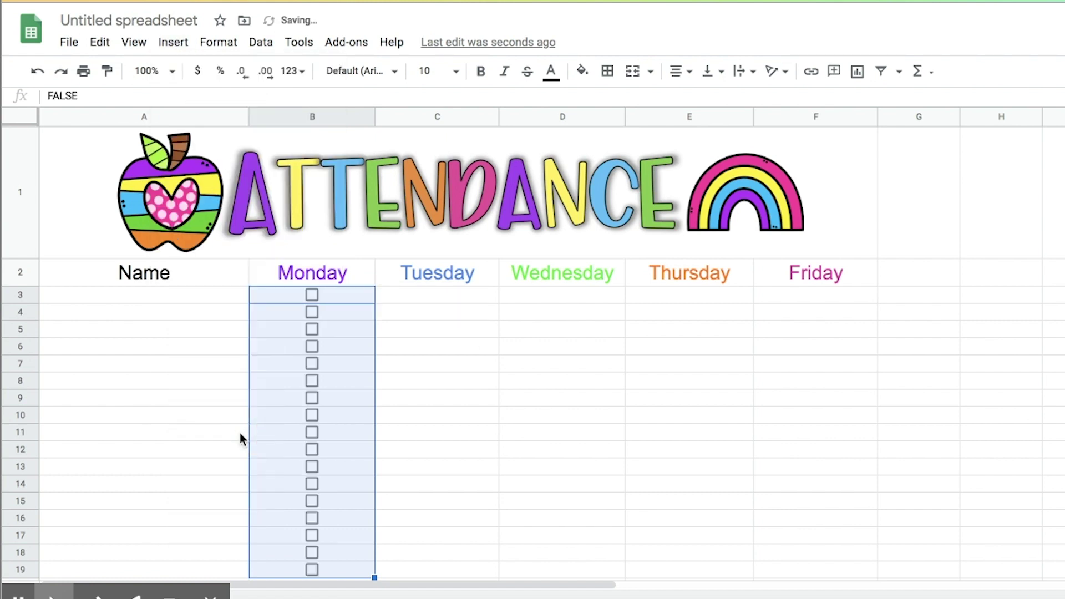
Set the Monday checkboxes to font size 18 and colour them purple like their heading
left_click(456, 71)
left_click(439, 311)
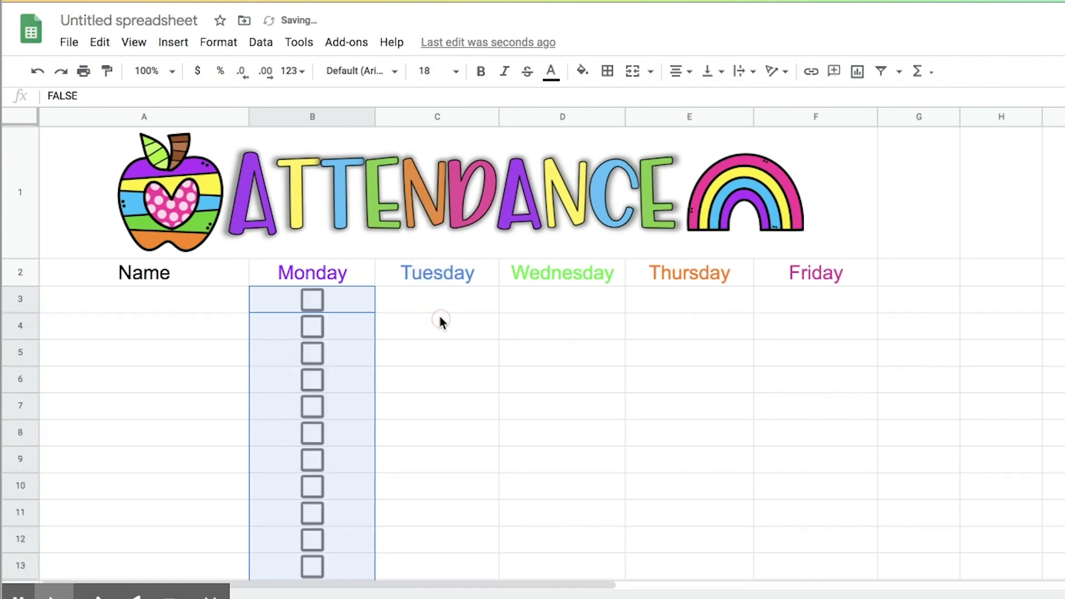
left_click(551, 71)
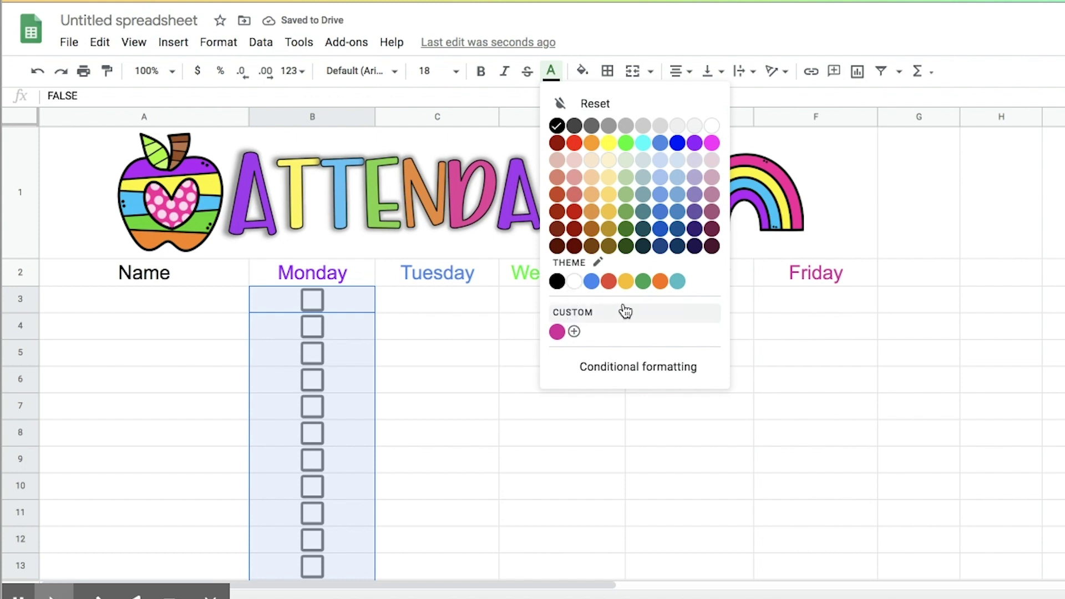
left_click(699, 143)
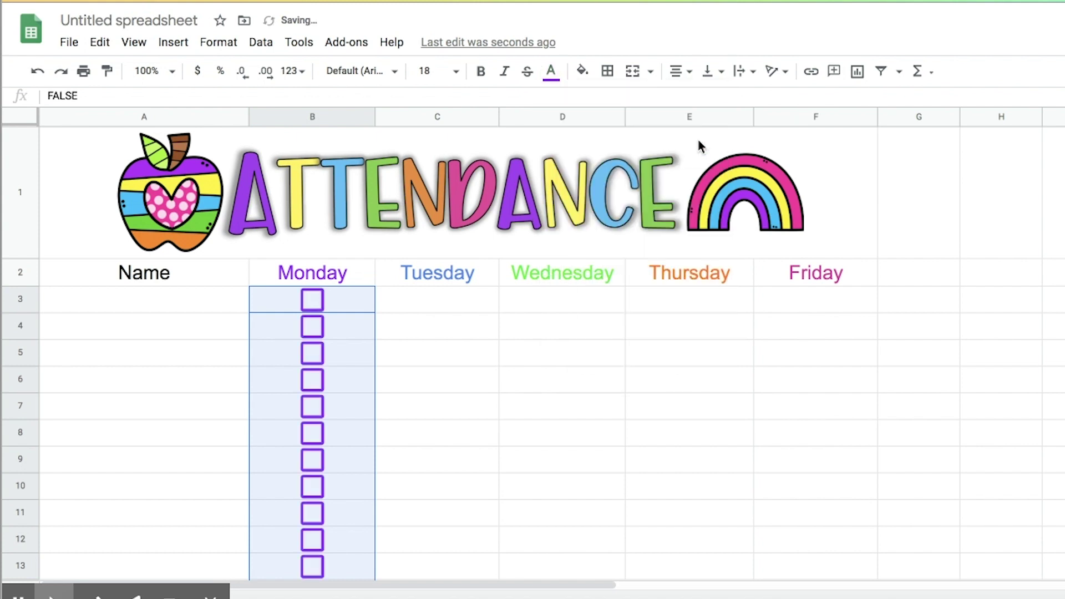
Insert checkboxes under the Tuesday through Friday headings in cells C3 through F19
left_click(442, 299)
mouse_move(442, 299)
left_mouse_down()
mouse_move(614, 480)
mouse_move(797, 571)
mouse_move(796, 580)
left_mouse_up()
scroll(795, 580, "down", 3)
scroll(797, 580, "down", 1)
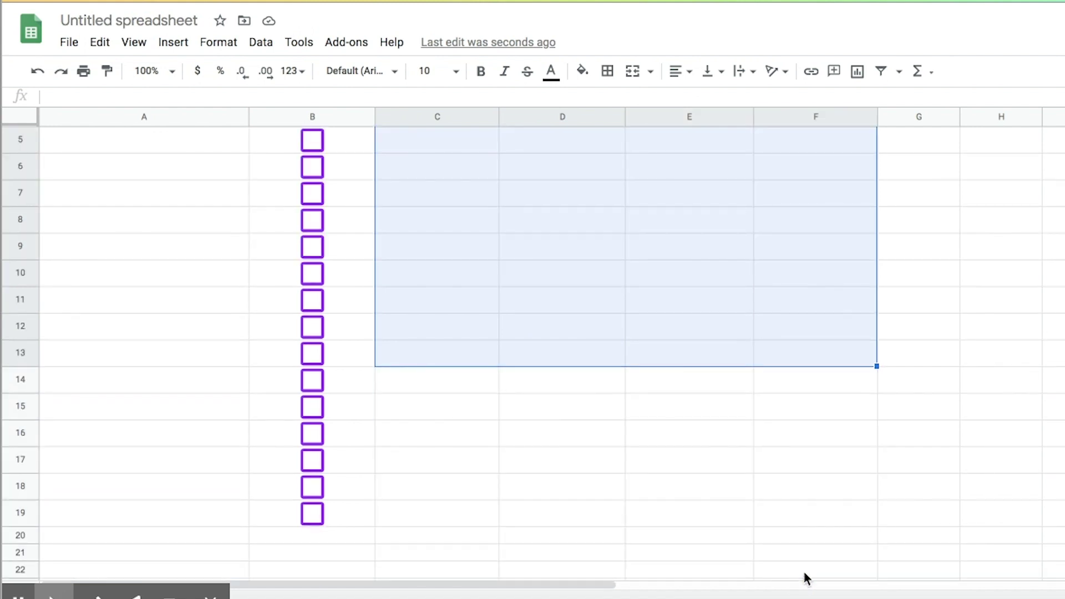
left_click(838, 519)
left_click_drag(729, 495, 420, 298)
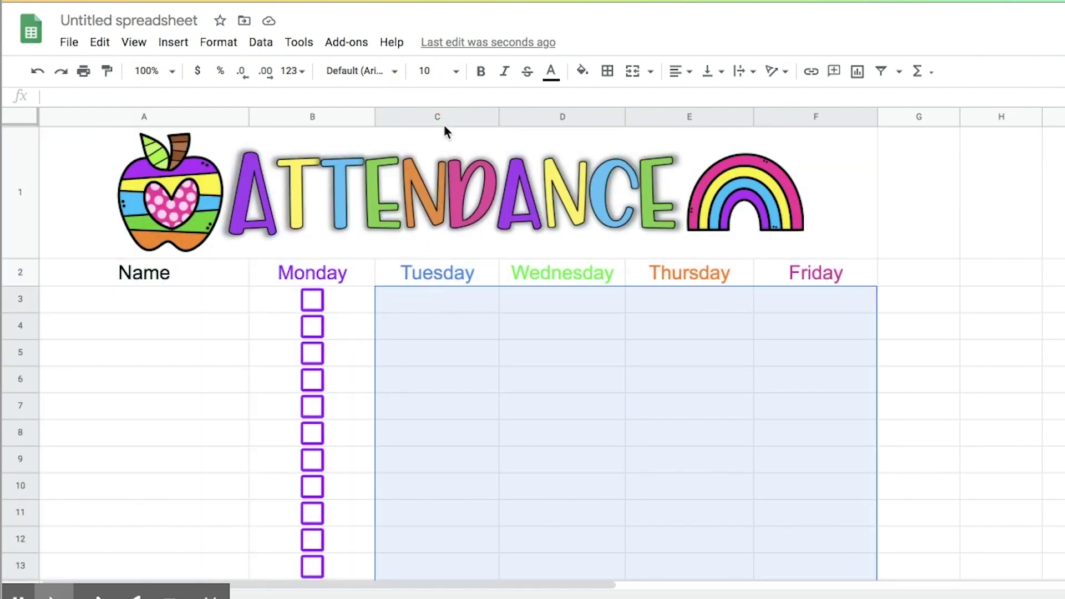
left_click(173, 43)
left_click(251, 438)
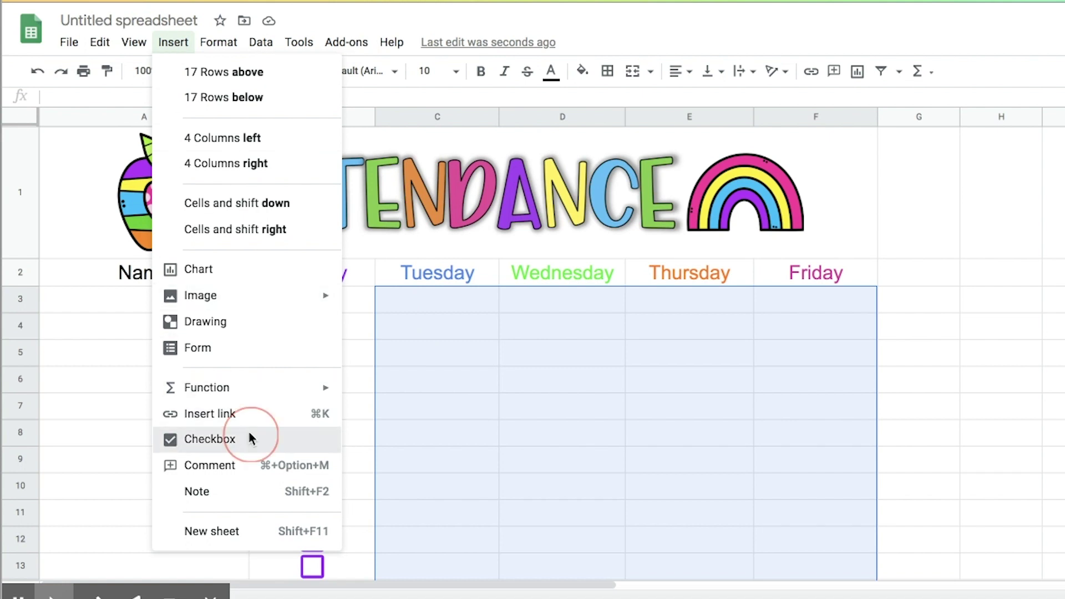
Set the font size of the Tuesday through Friday checkboxes to 18
left_click(455, 72)
left_click(434, 308)
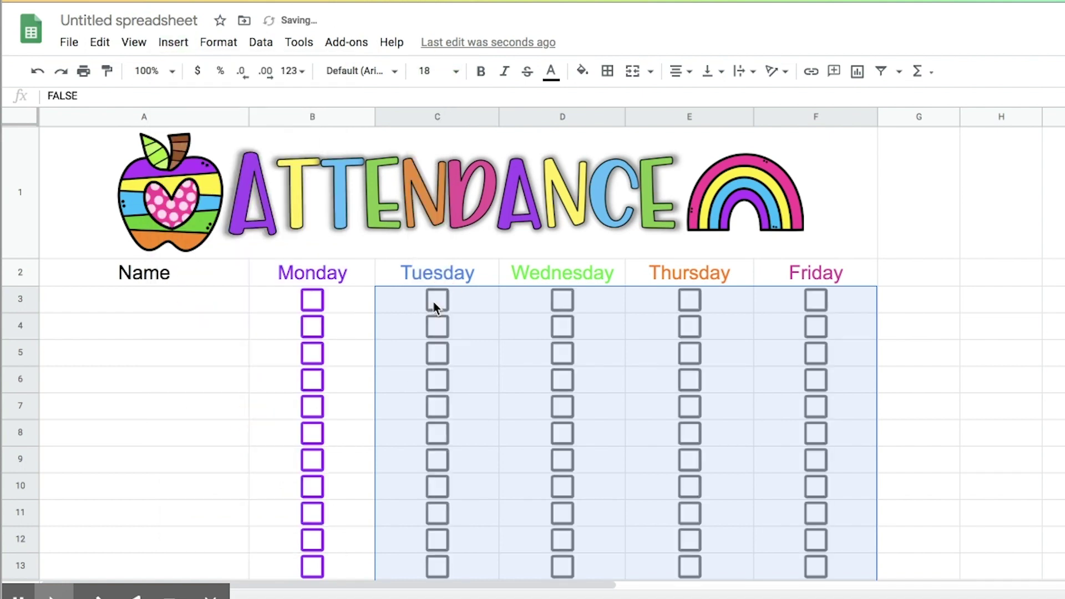
left_click(627, 328)
scroll(627, 313, "down", 2)
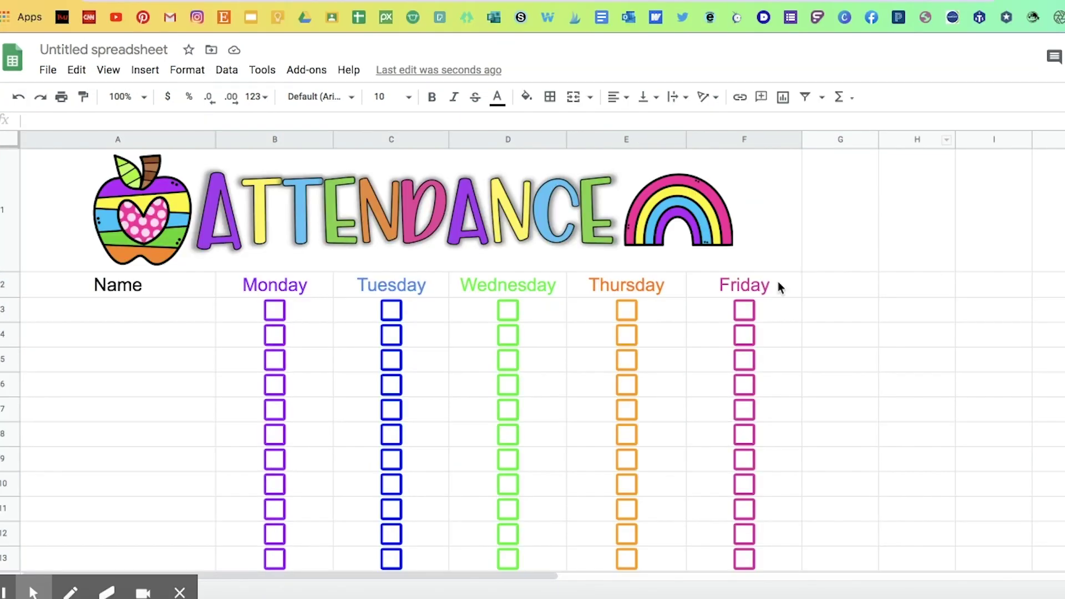
Add an outer border around the whole attendance chart, from cell A1 through F18
scroll(764, 361, "down", 3)
scroll(764, 362, "up", 3)
left_click_drag(76, 179, 160, 314)
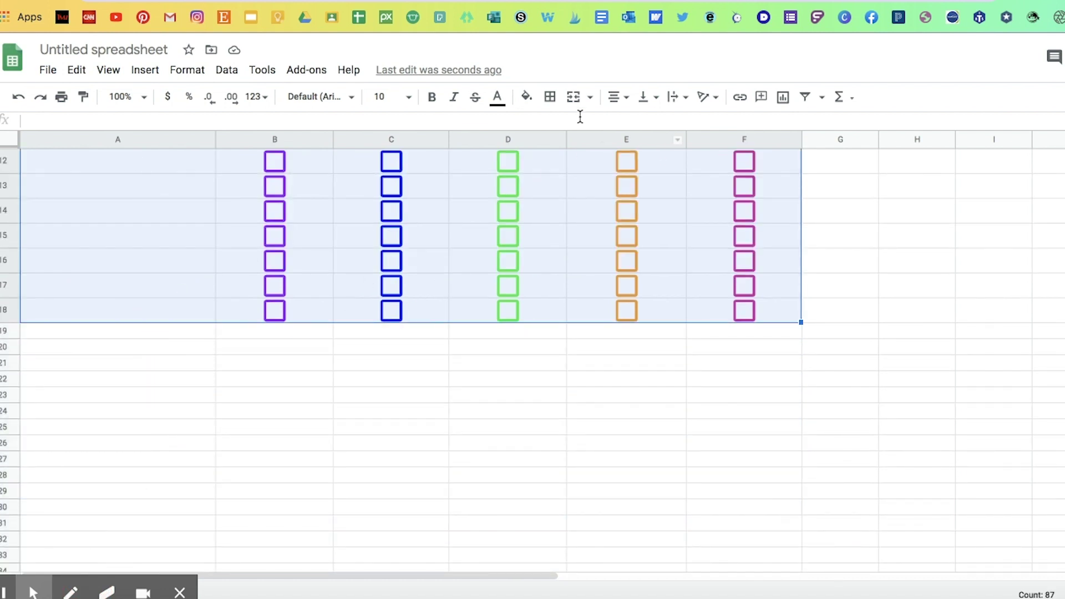
left_click(550, 99)
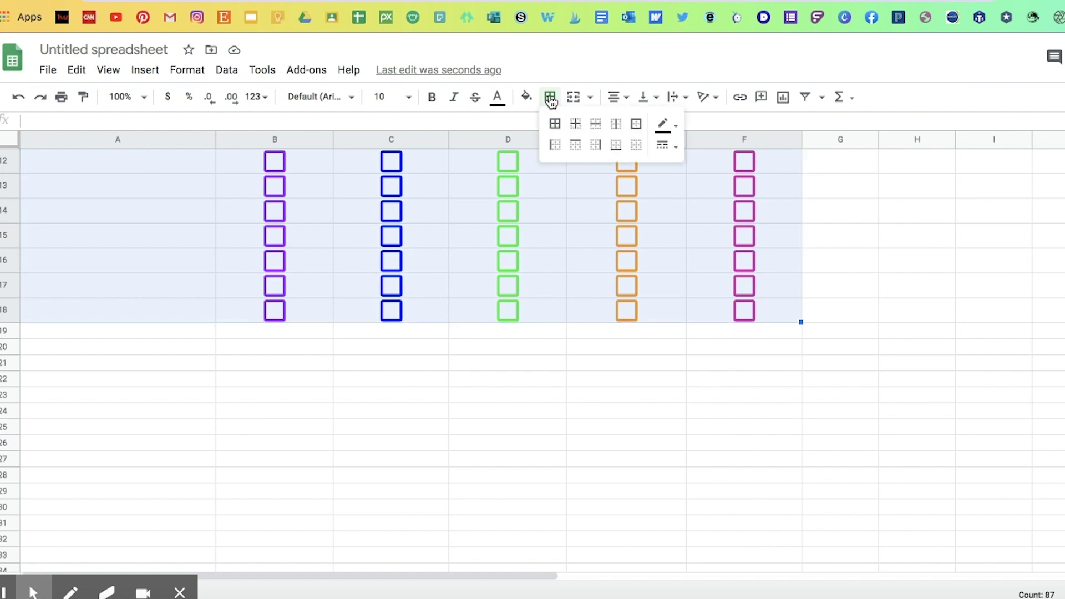
left_click(638, 126)
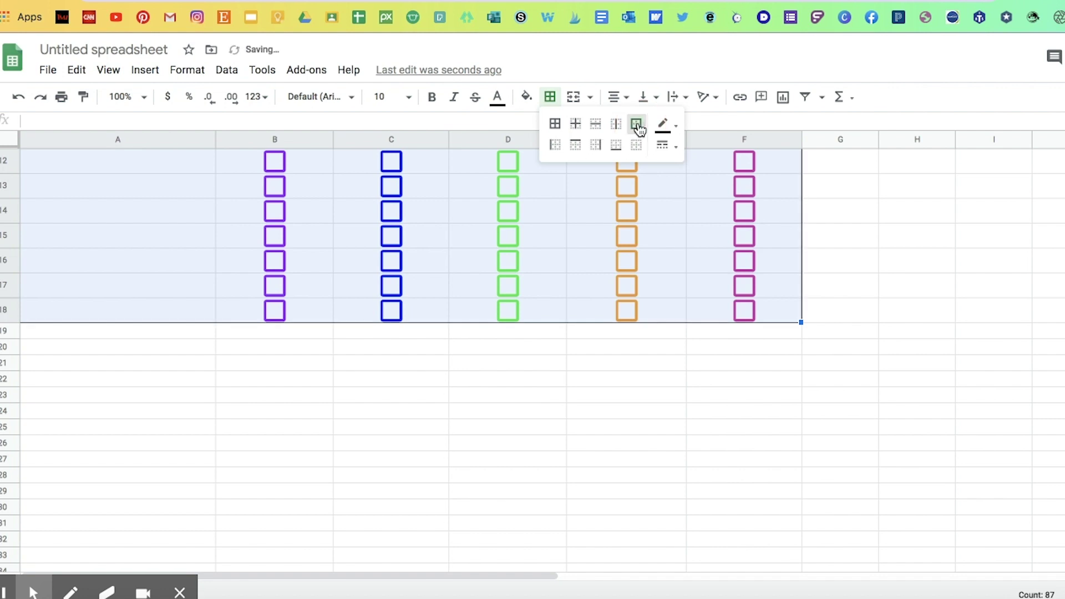
Change the line style of the chart's outer border to the medium-thick solid line, keeping it black
left_click(666, 125)
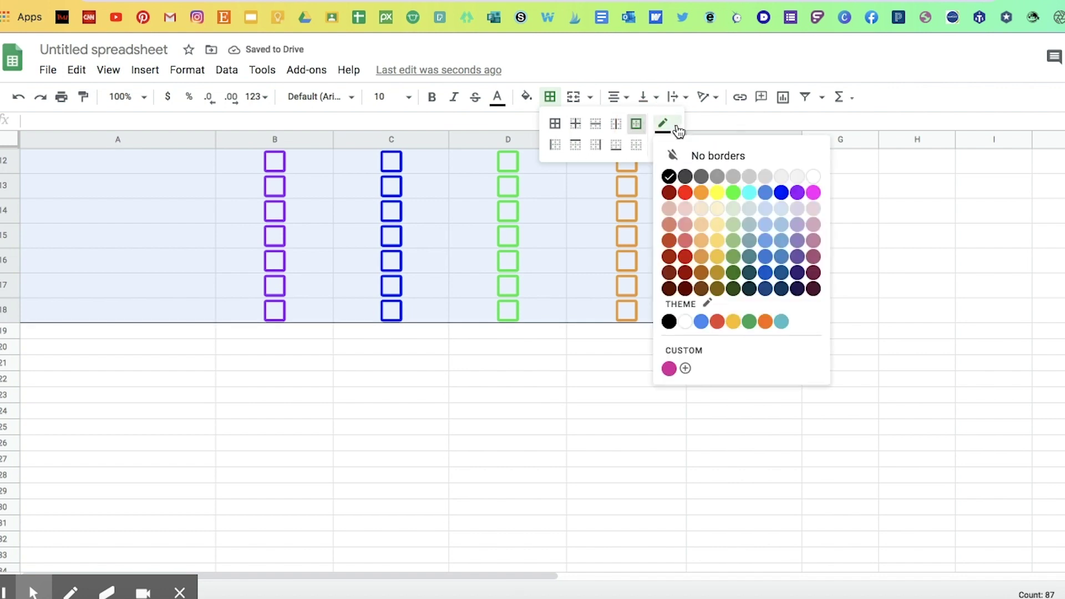
left_click(676, 128)
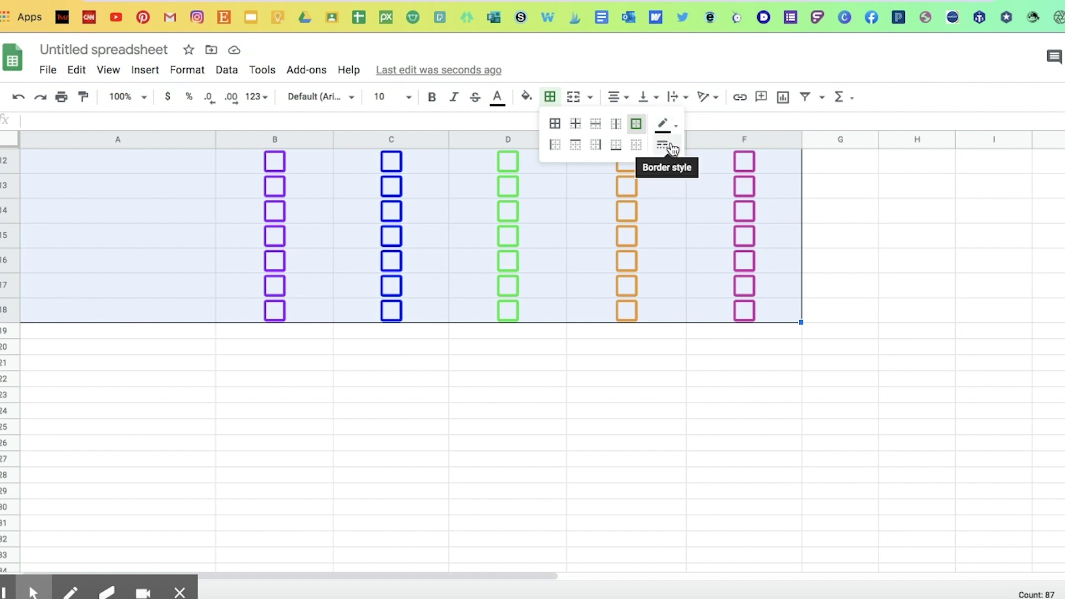
left_click(671, 148)
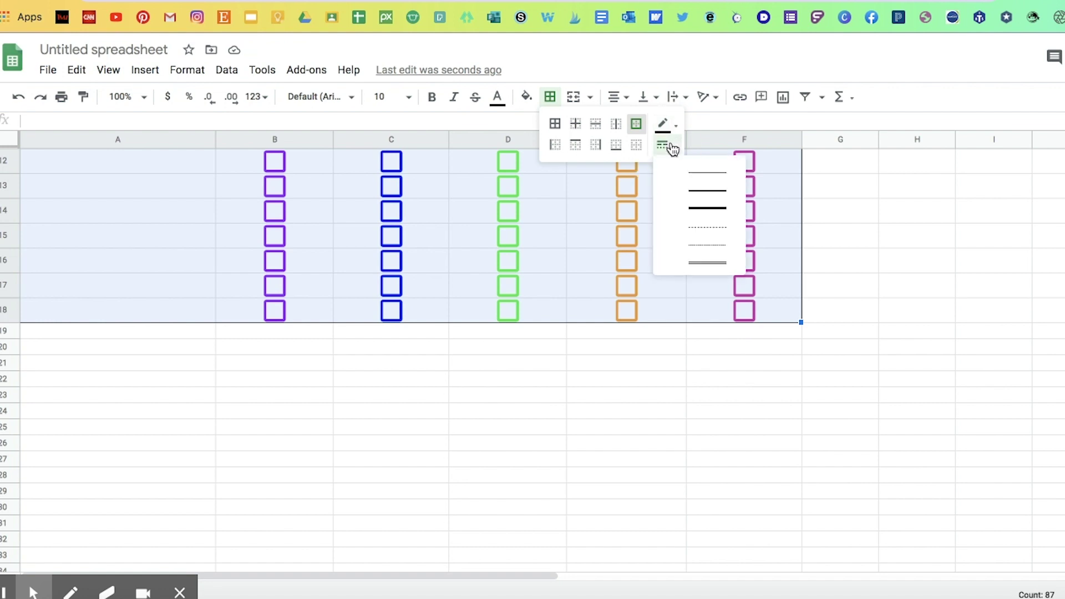
left_click(691, 191)
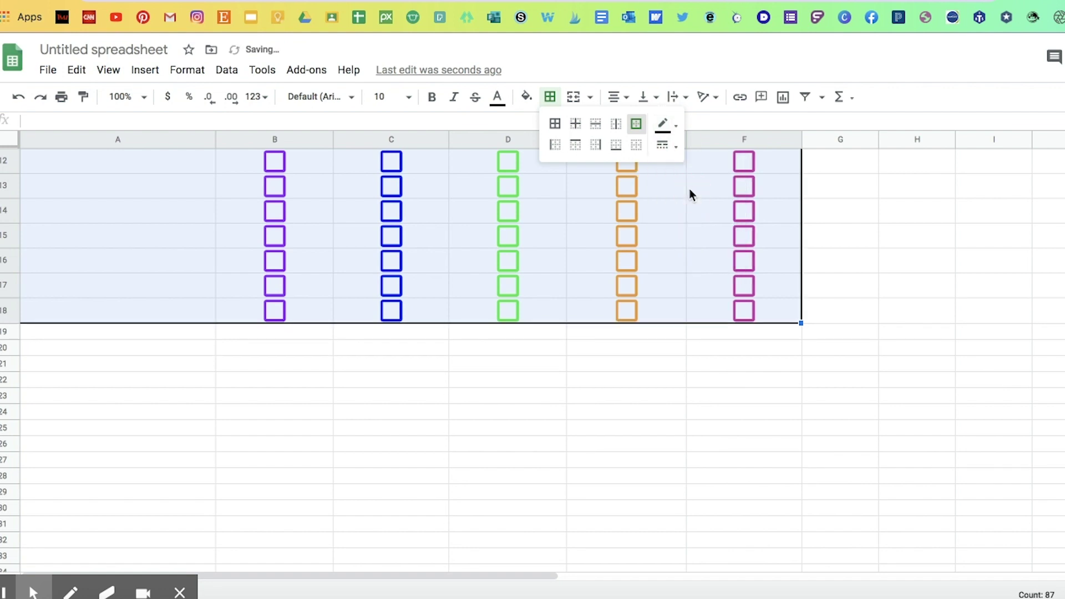
left_click(757, 401)
scroll(757, 401, "up", 5)
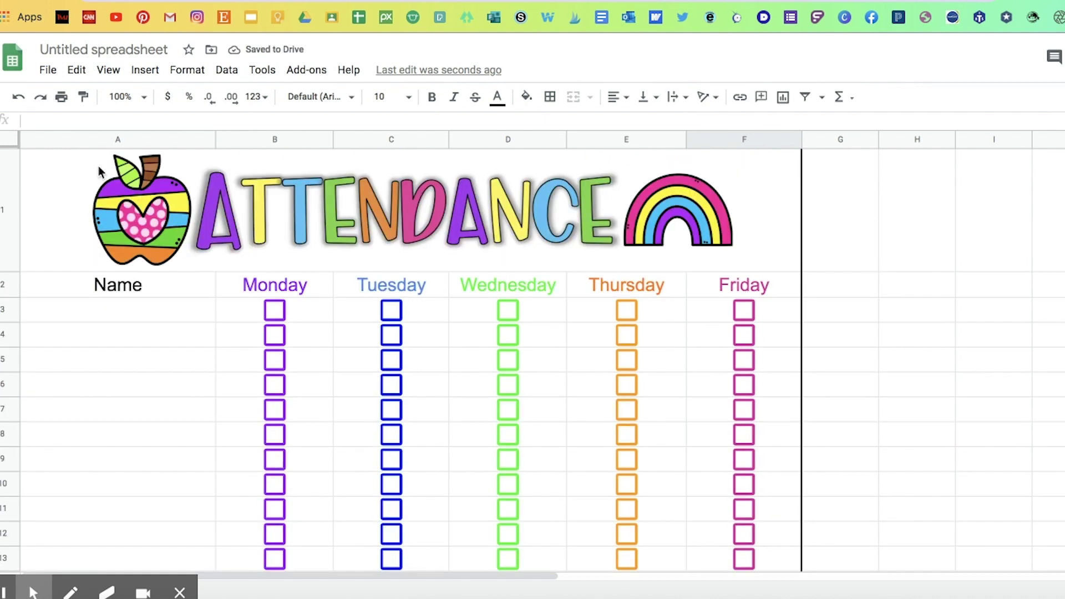
Open the print setup for the attendance sheet
key("super+p")
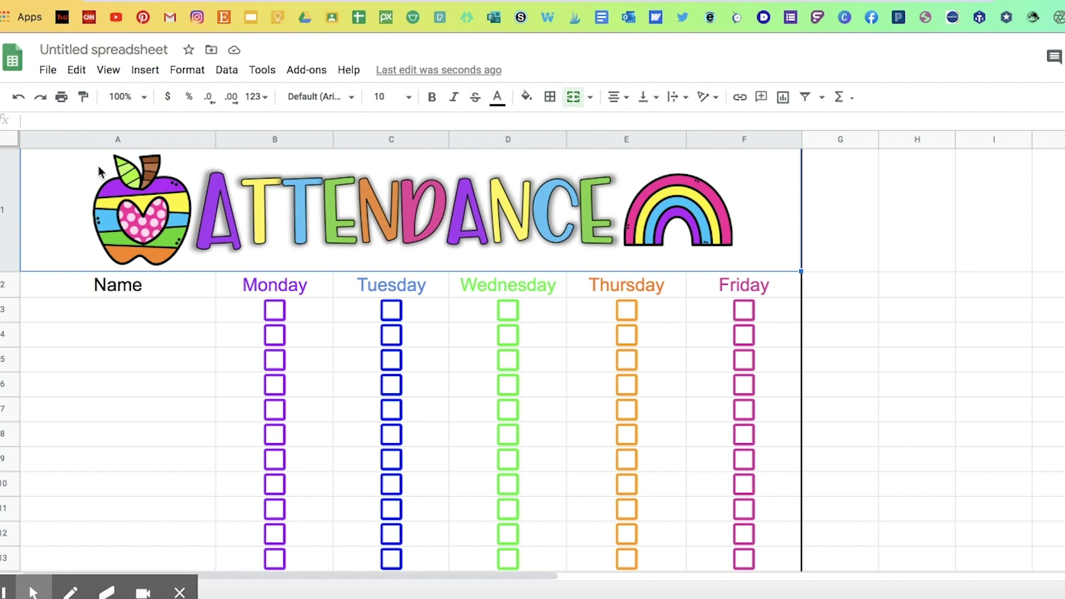